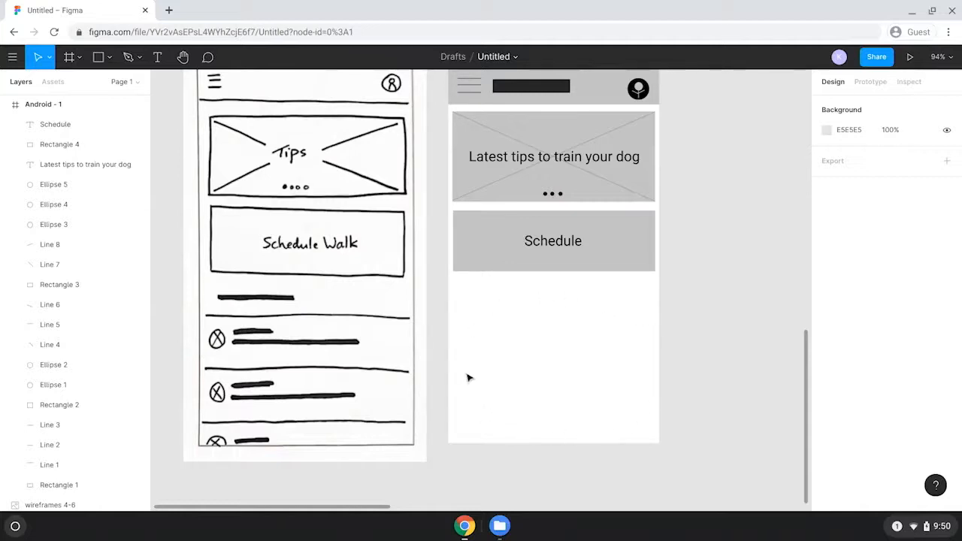
Add the text heading "Dog walkers near you" just below the Schedule box in the Android frame.
left_click(158, 58)
left_click(459, 286)
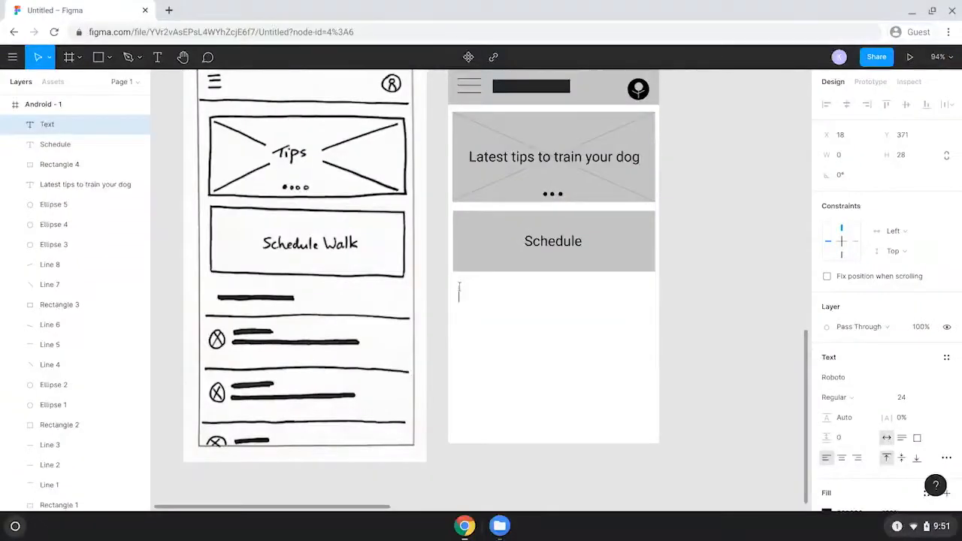
type("Dog walkers near you")
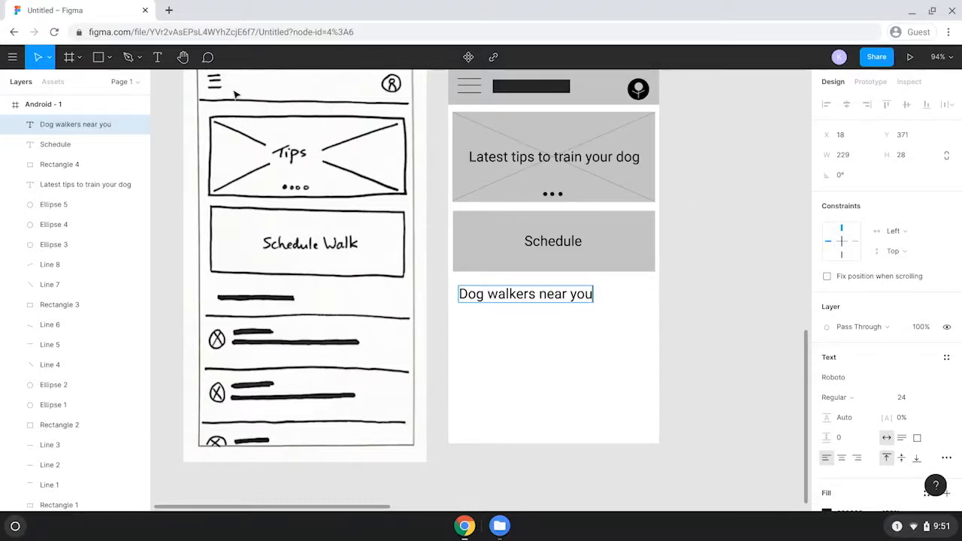
Draw a horizontal divider line about 339 px long beneath the "Dog walkers near you" heading.
left_click(110, 58)
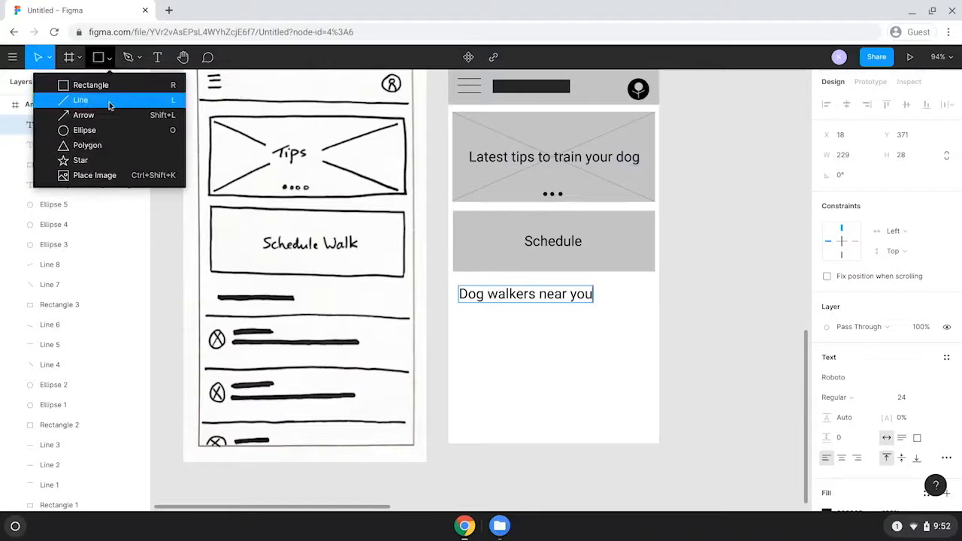
left_click(110, 101)
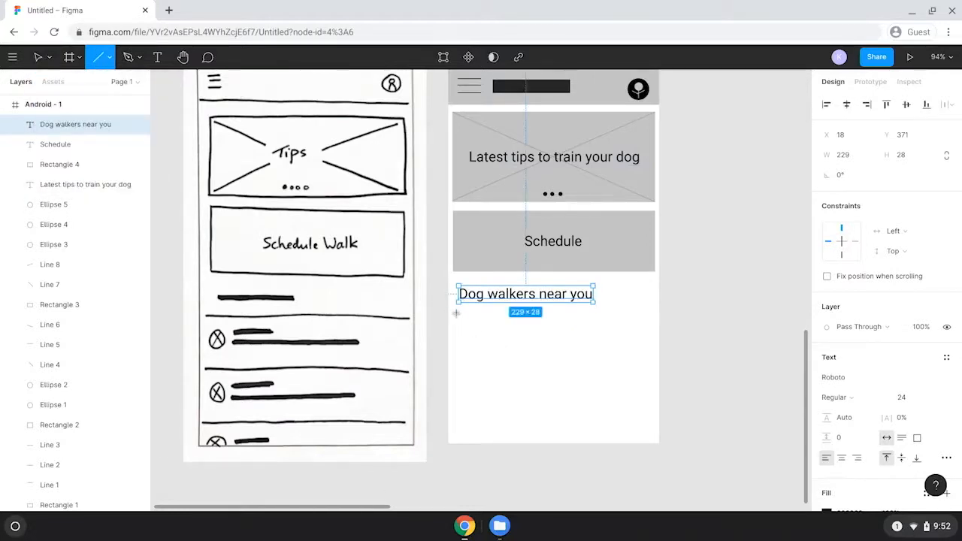
left_click_drag(456, 312, 655, 314)
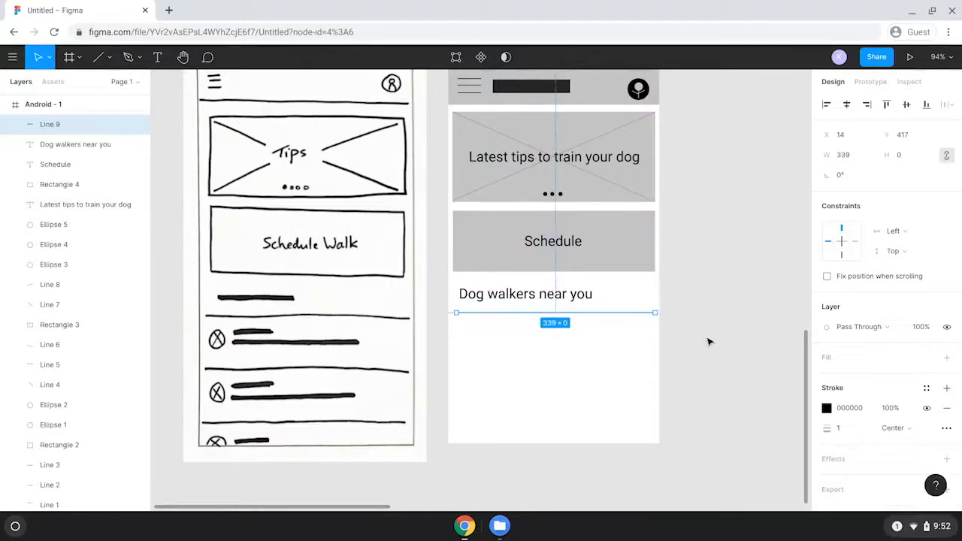
left_click(708, 342)
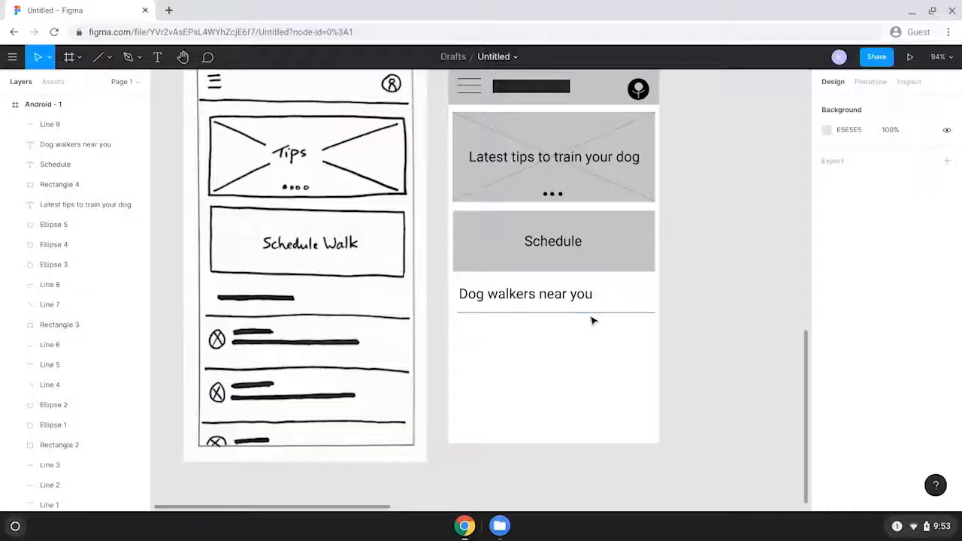
Duplicate the divider line under the heading and move the copy 100 px straight down.
left_click(590, 314)
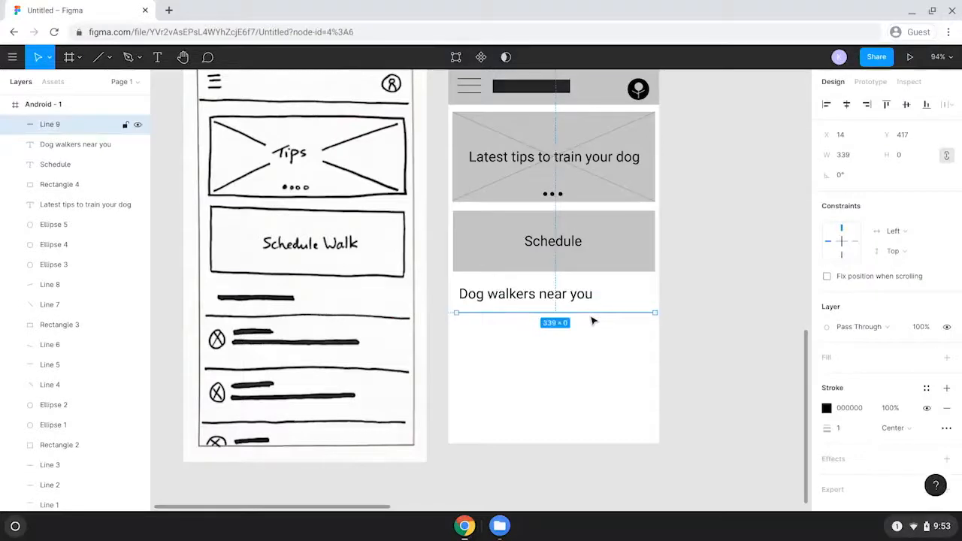
key("ctrl+v")
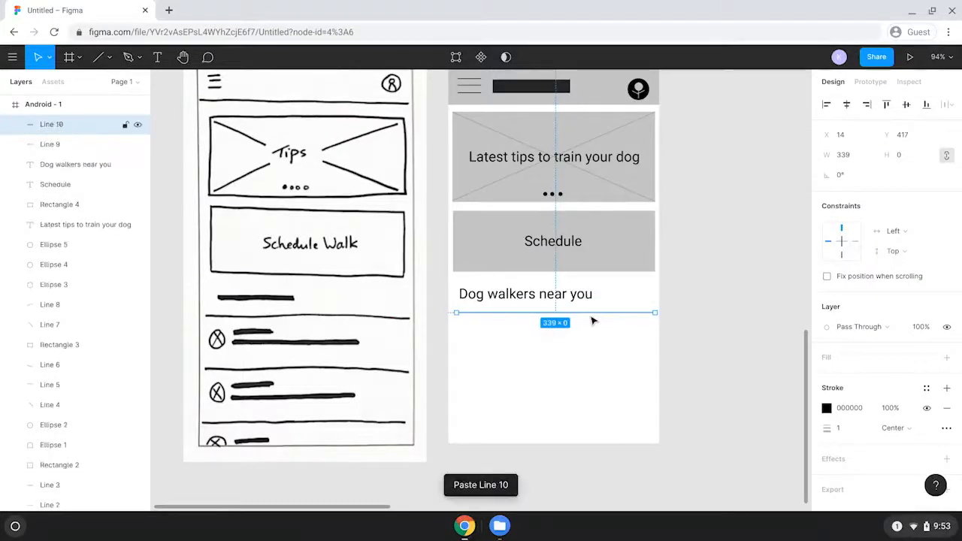
key("shift+Down")
key("shift+Down")
key("shift+Down")
key("shift+Down")
key("shift+Down")
key("shift+Down")
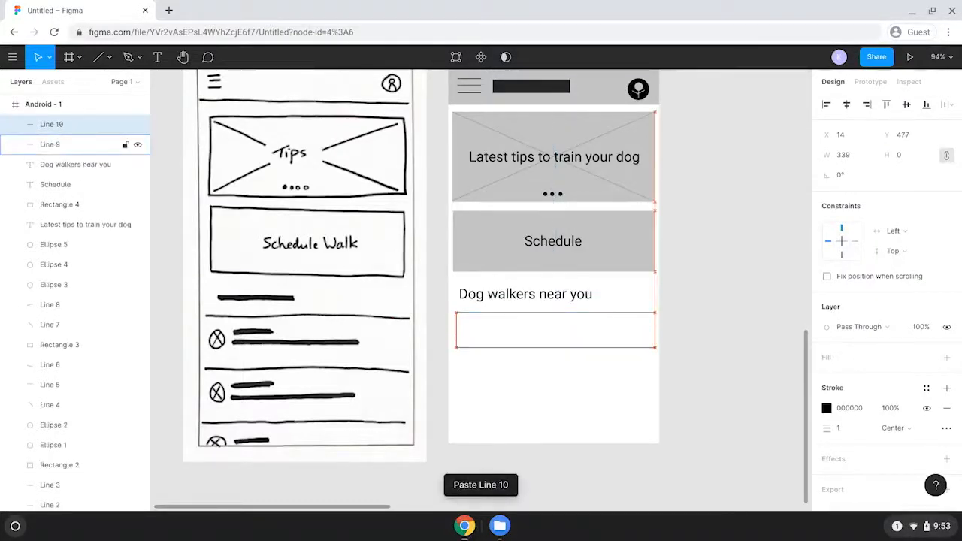
key("shift+Down")
key("shift+Down")
key("shift+Down")
key("shift+Down")
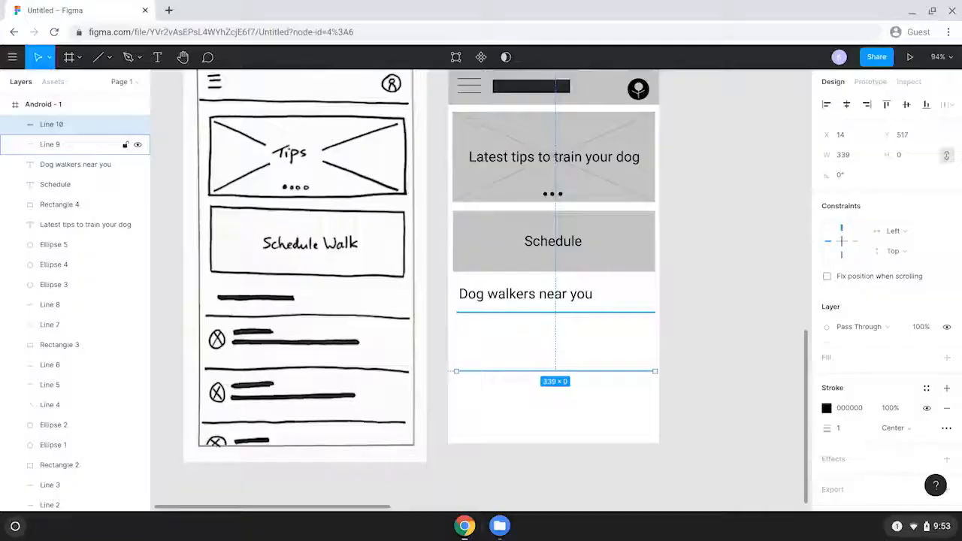
Duplicate both divider lines together and move the copies down below the originals to continue the list rows.
left_click(591, 312, "shift")
key("ctrl+v")
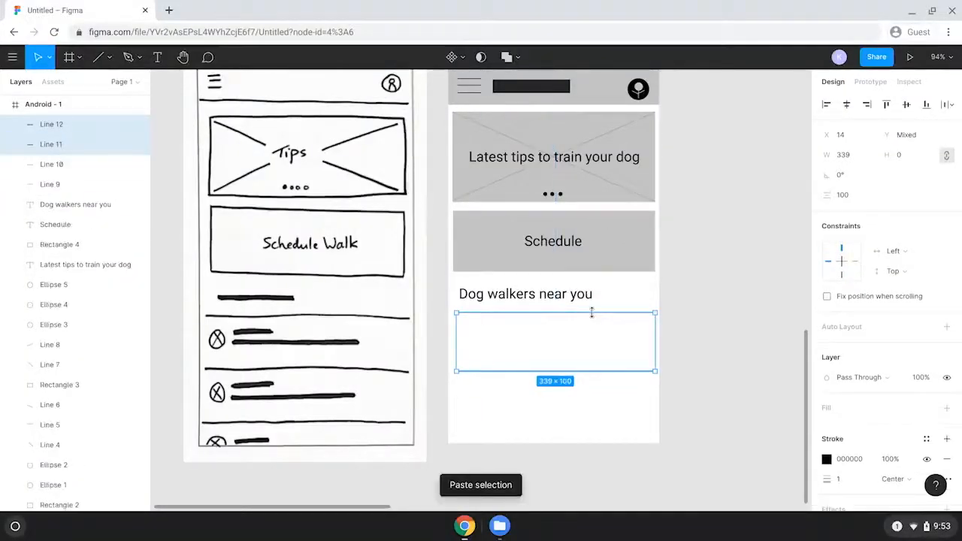
key("shift+Down")
key("shift+Down")
key("shift+Down")
key("shift+Down")
key("shift+Down")
key("shift+Down")
key("shift+Down")
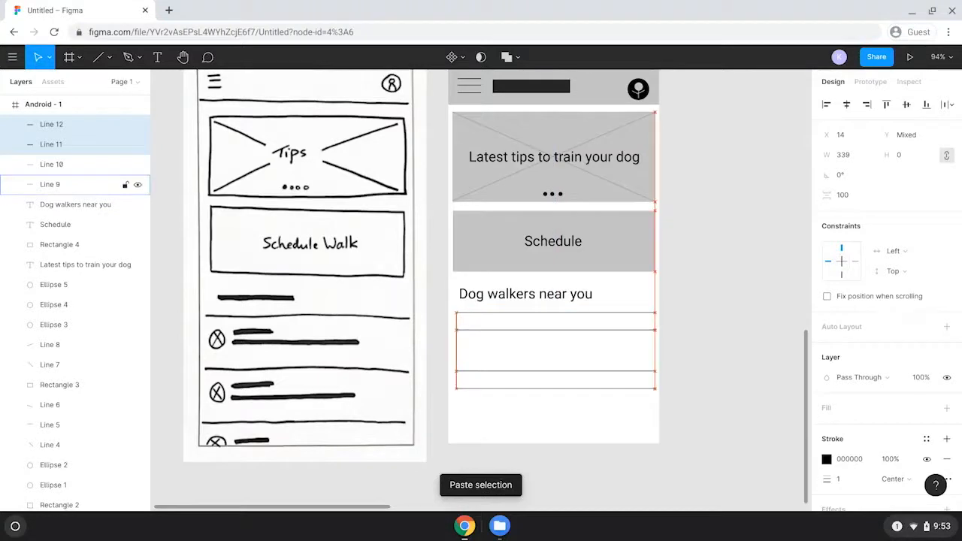
key("shift+Down")
key("shift+Down")
key("shift+Down")
key("shift+Down")
key("shift+Down")
key("shift+Down")
key("shift+Down")
key("shift+Down")
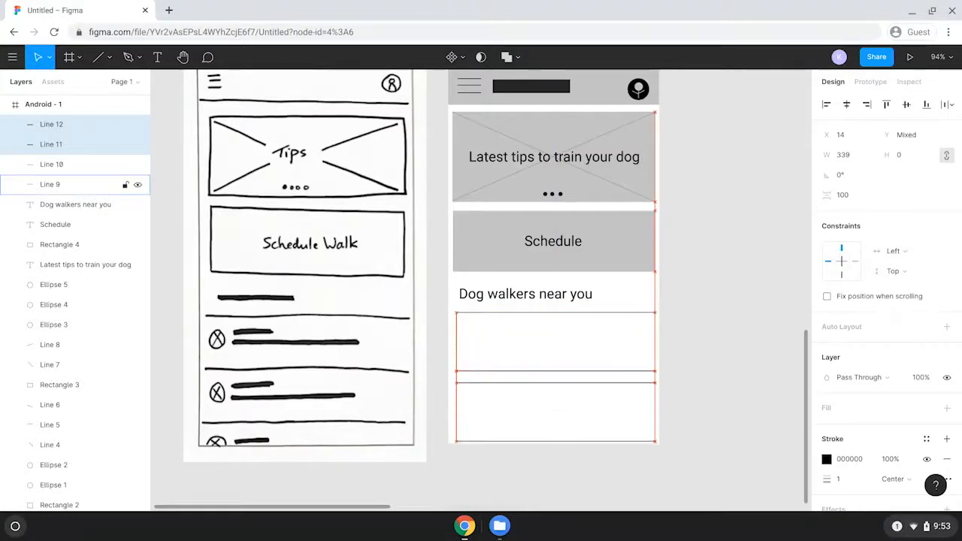
key("shift+Down")
key("Escape")
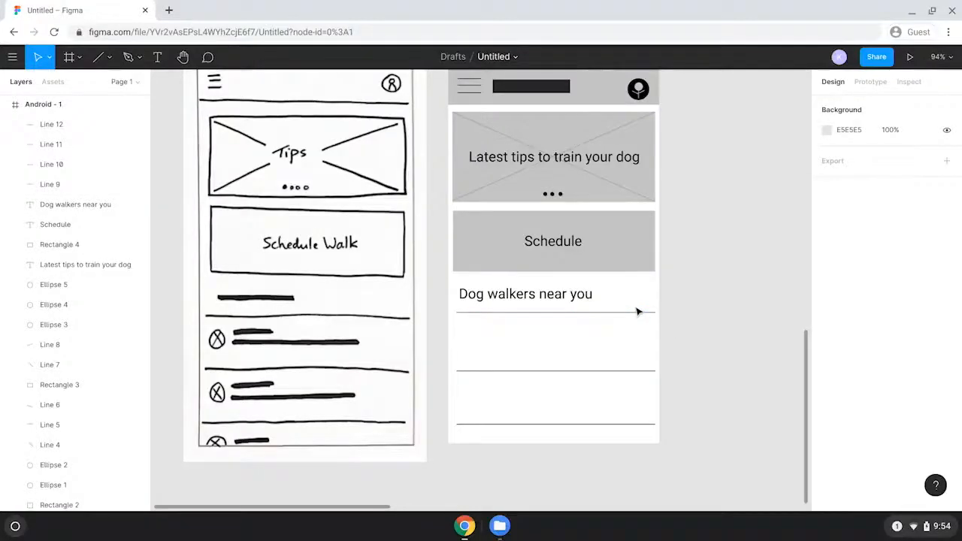
Distribute the vertical spacing of all four divider lines evenly.
left_click_drag(635, 306, 609, 505)
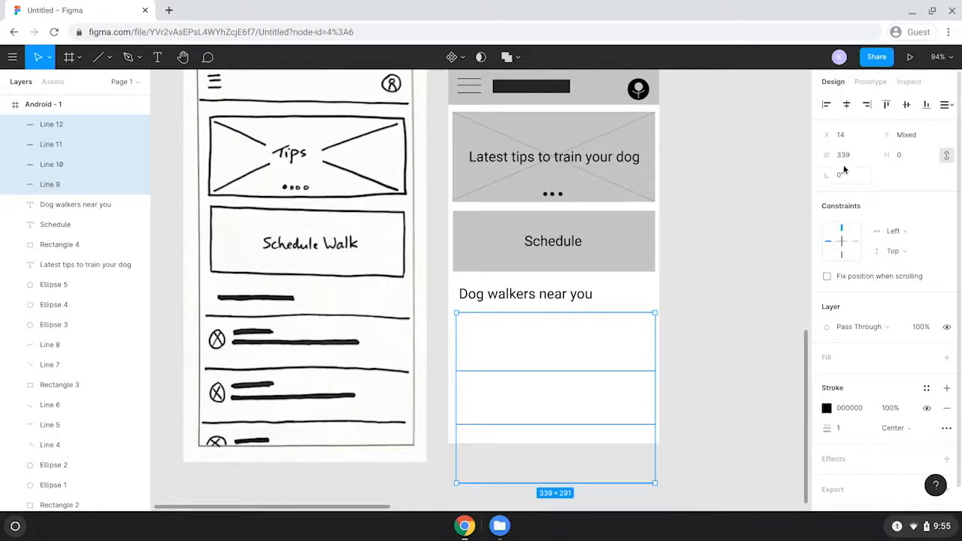
left_click(947, 105)
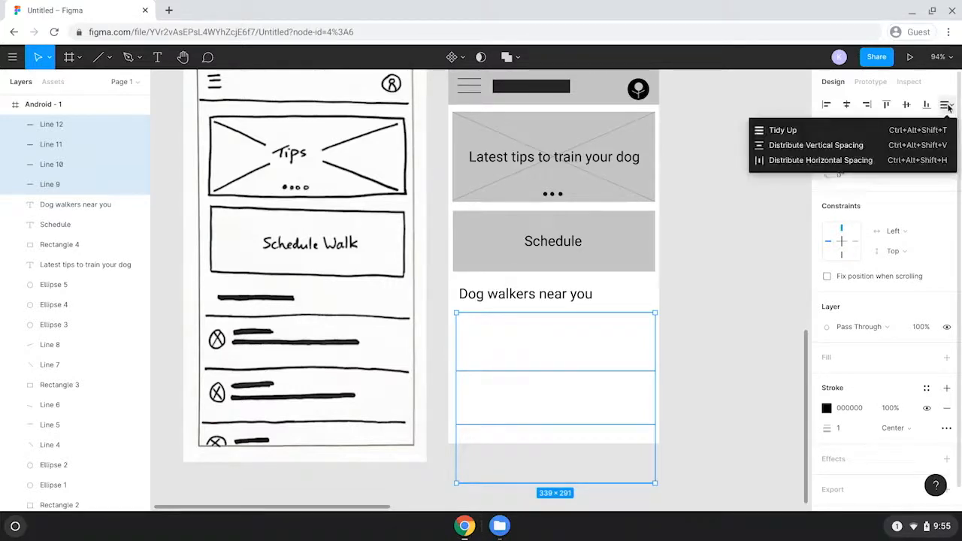
left_click(892, 146)
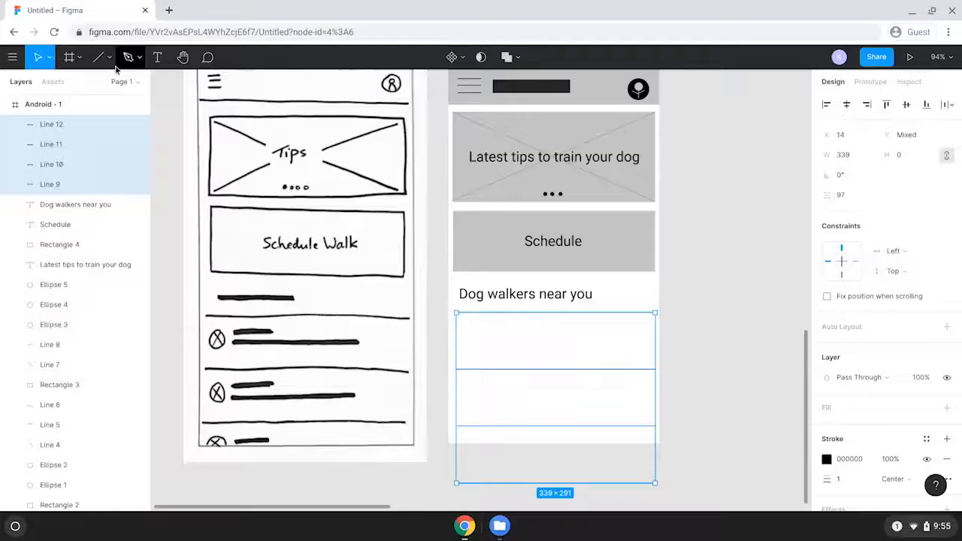
Draw a 48 × 48 px circle at the left end of the first list row as the walker's avatar.
left_click(110, 61)
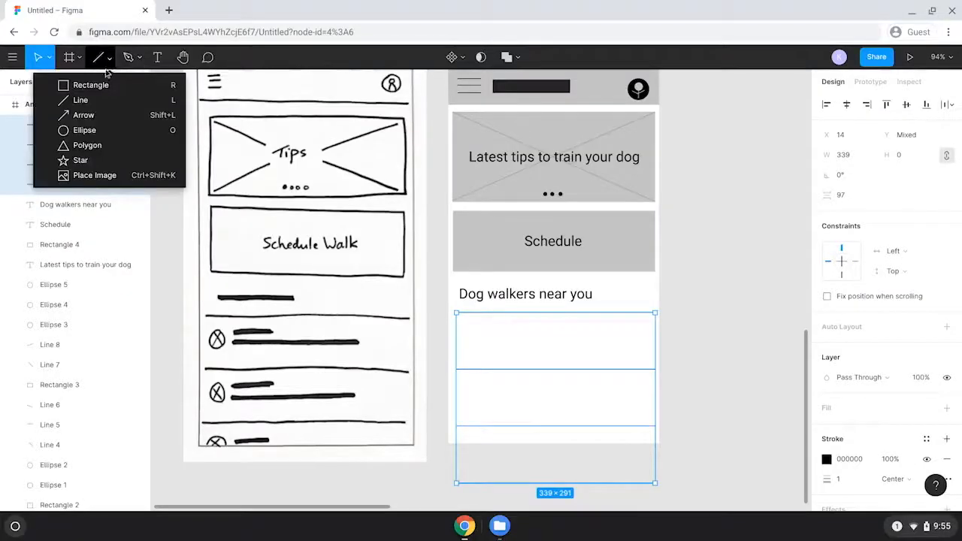
left_click(88, 132)
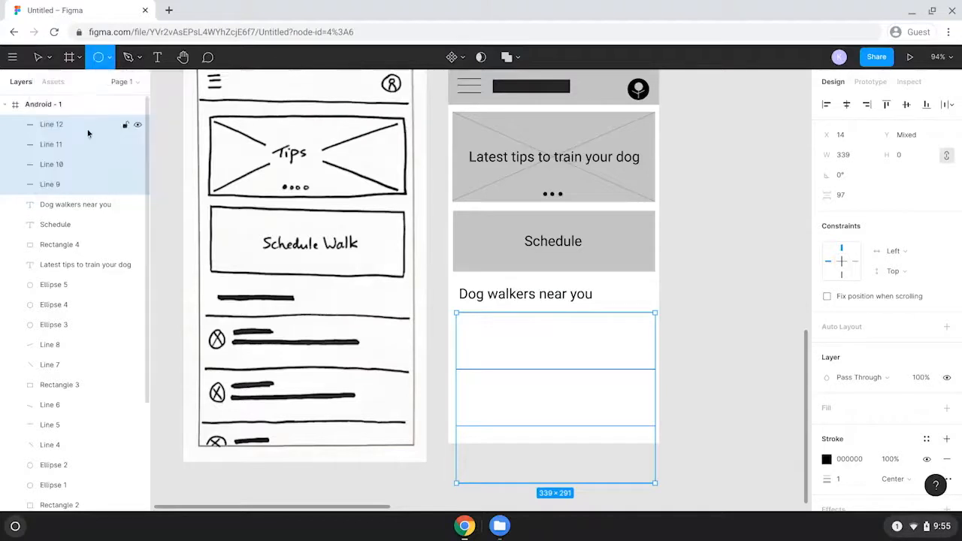
left_click_drag(463, 328, 494, 356)
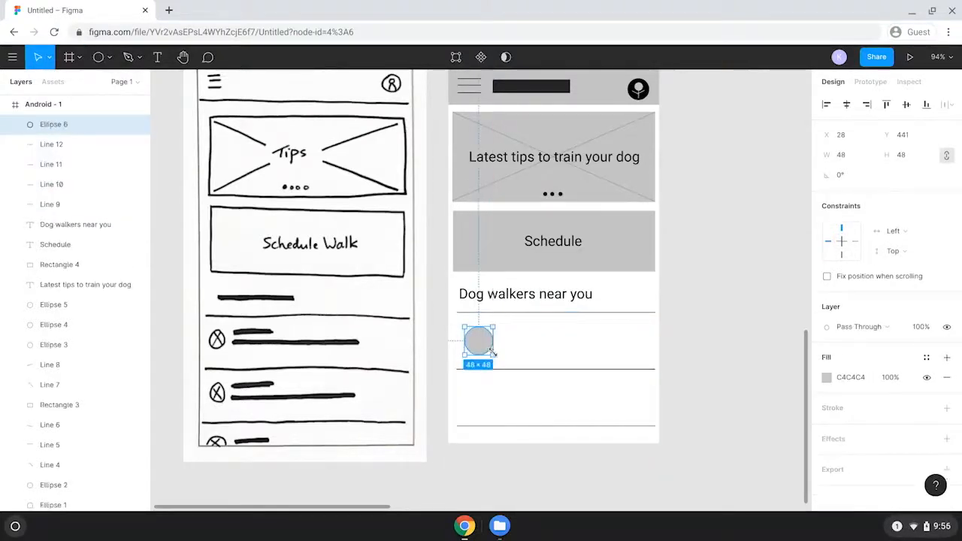
Draw a horizontal line about 85 px long beside the avatar circle and set its stroke width to 5.
left_click(110, 59)
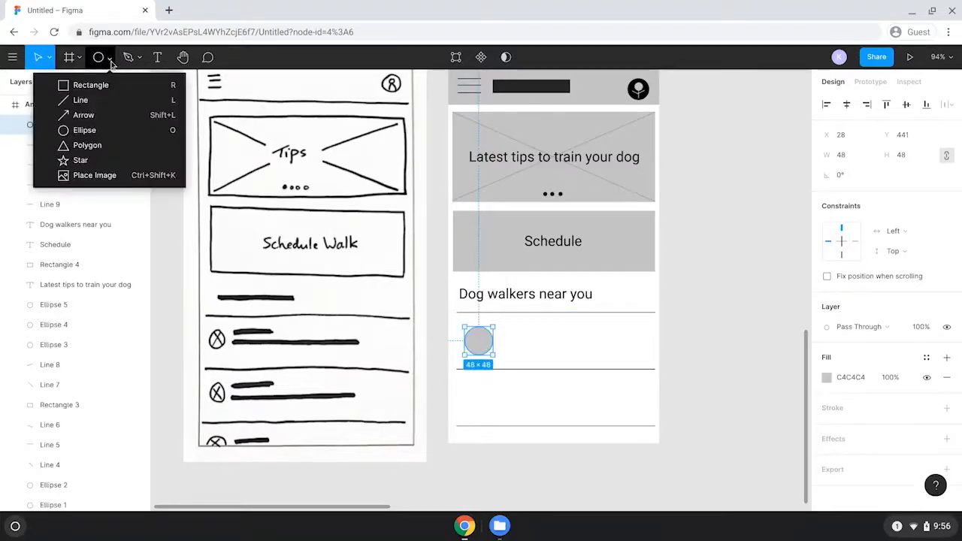
left_click(90, 98)
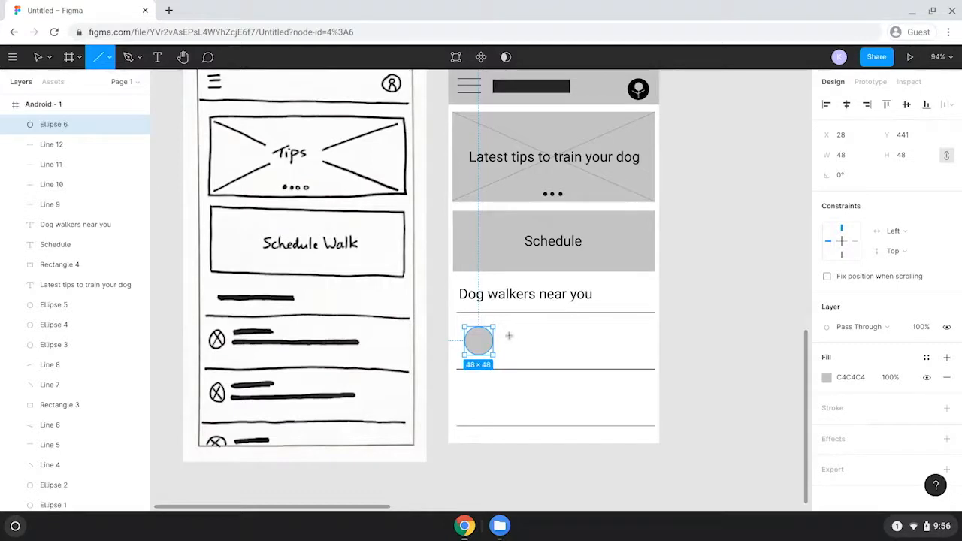
left_click_drag(509, 336, 560, 338)
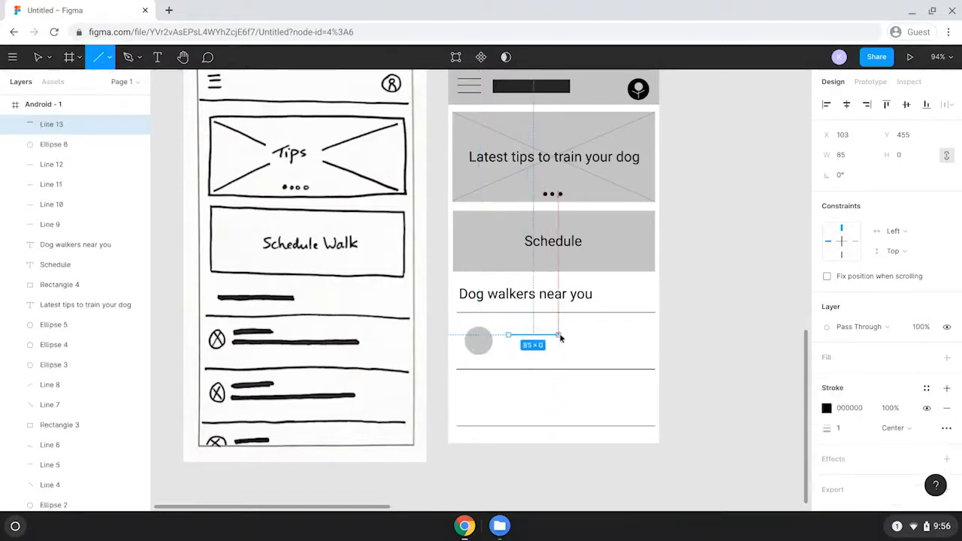
left_click(840, 430)
type("5")
key("Return")
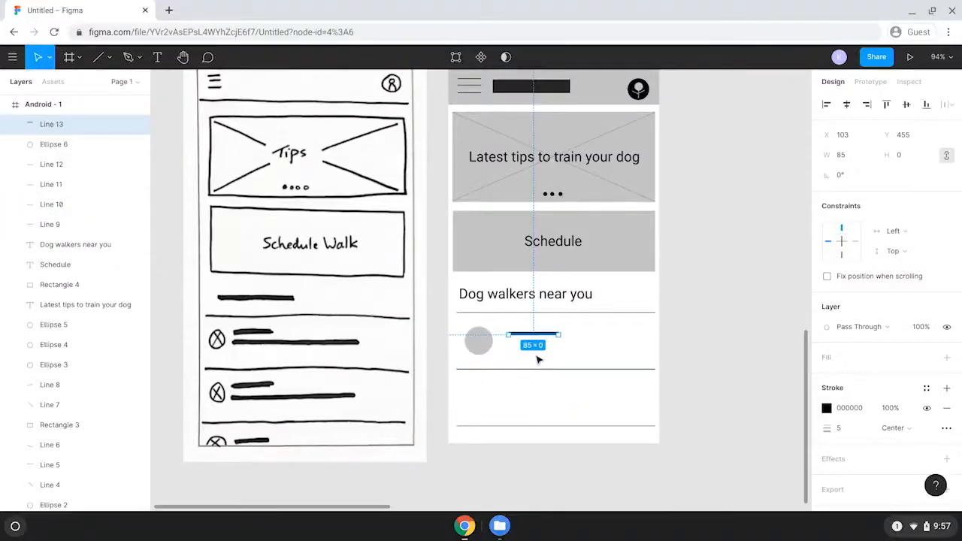
Duplicate the thick line beside the avatar, move the copy 17 px down and lengthen it to about 210 px.
key("ctrl+v")
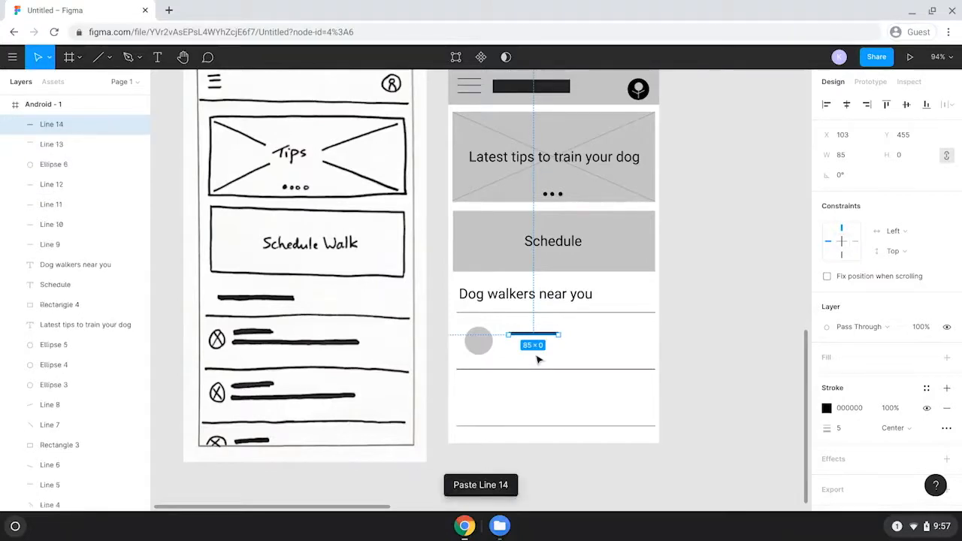
key("Down")
key("Down")
key("Down")
key("Down")
key("Down")
key("Down")
key("Down")
key("Down")
key("Down")
key("Down")
key("Down")
key("Down")
key("Down")
key("Down")
key("Down")
key("Down")
key("Down")
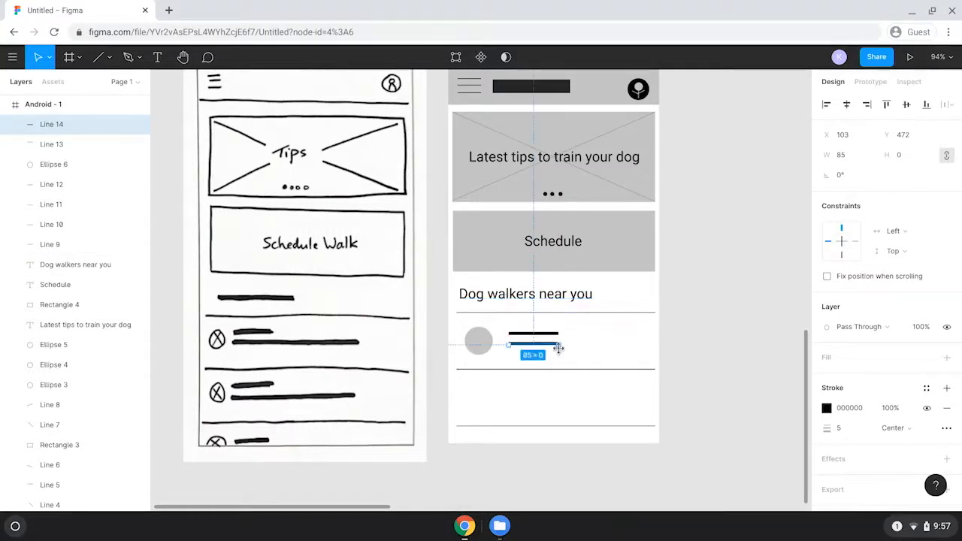
left_click_drag(559, 346, 634, 346)
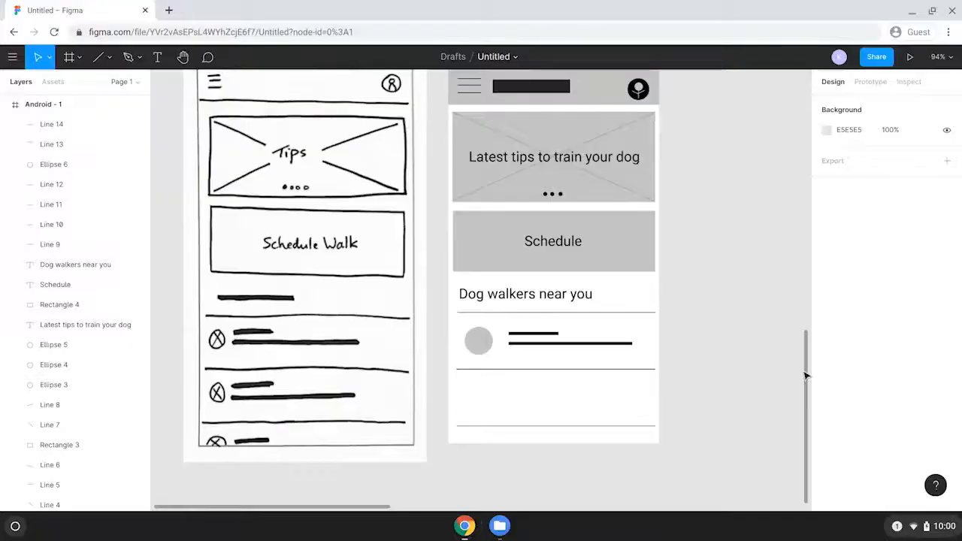
Duplicate the avatar circle with its two text-placeholder lines and move the copy straight down into the second list row.
left_click_drag(462, 331, 638, 359)
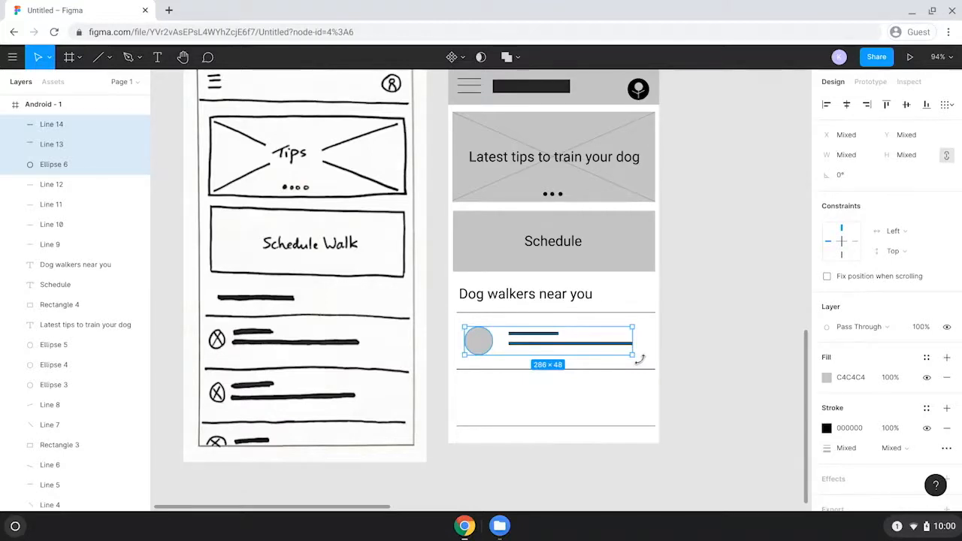
key("ctrl+v")
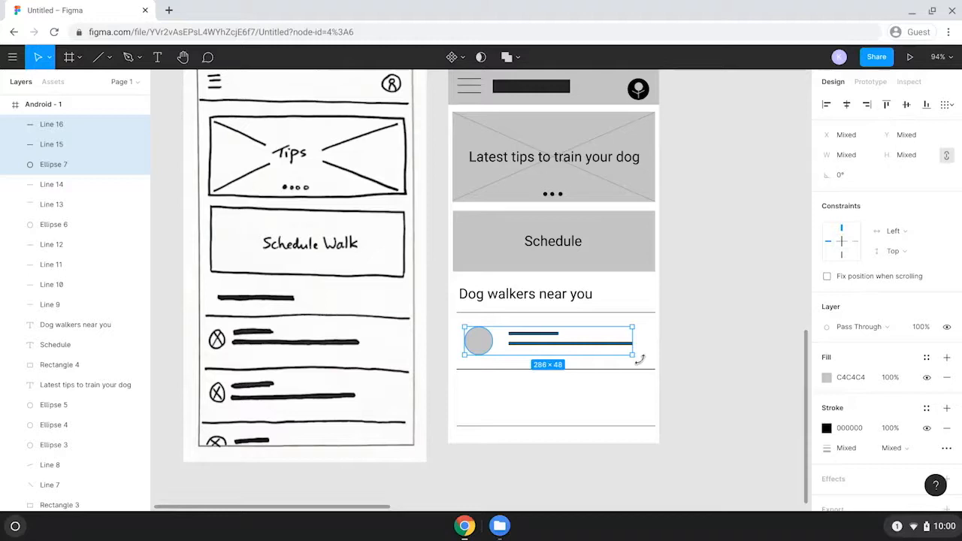
key("Down")
key("Down")
key("Down")
key("Down")
key("Down")
key("Down")
key("Down")
key("Down")
key("Down")
key("Down")
key("Down")
key("Down")
key("Down")
key("Down")
key("Down")
key("Down")
key("Down")
key("Down")
key("Down")
key("Down")
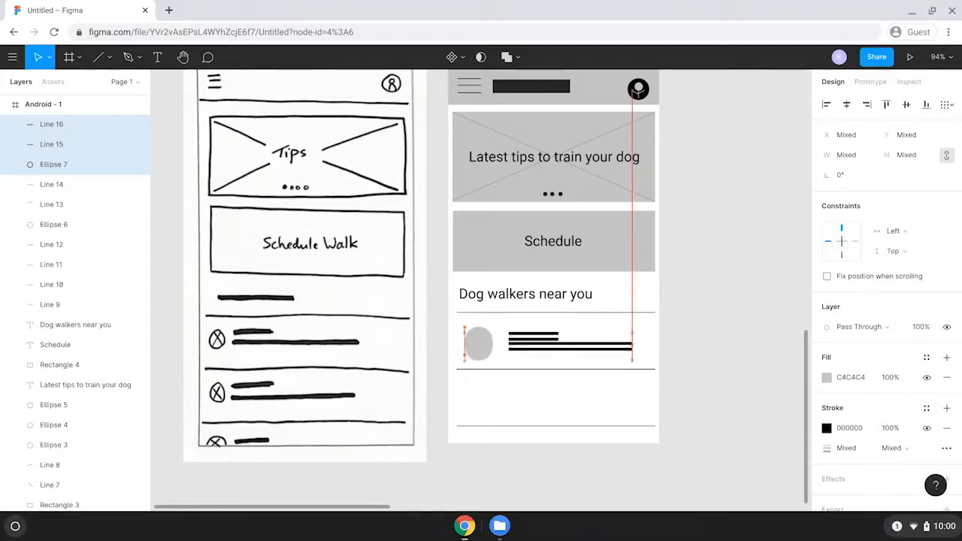
key("Down")
key("Down")
key("Down")
key("Down")
key("Down")
key("Down")
key("Down")
key("Down")
key("Down")
key("Down")
key("Down")
key("Down")
key("Down")
key("Down")
key("Down")
key("Down")
key("Down")
key("Down")
key("Down")
key("Down")
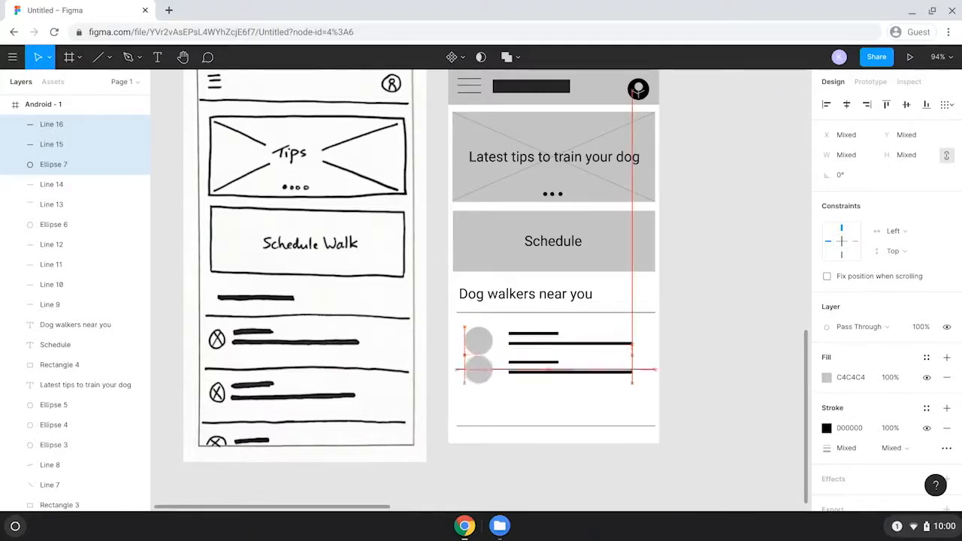
key("Down")
key("Down")
key("Down")
key("Down")
key("Down")
key("Down")
key("Down")
key("Down")
key("Down")
key("Down")
key("Down")
key("Down")
key("Down")
key("Down")
key("Down")
key("Down")
key("Down")
key("Down")
key("Down")
key("Down")
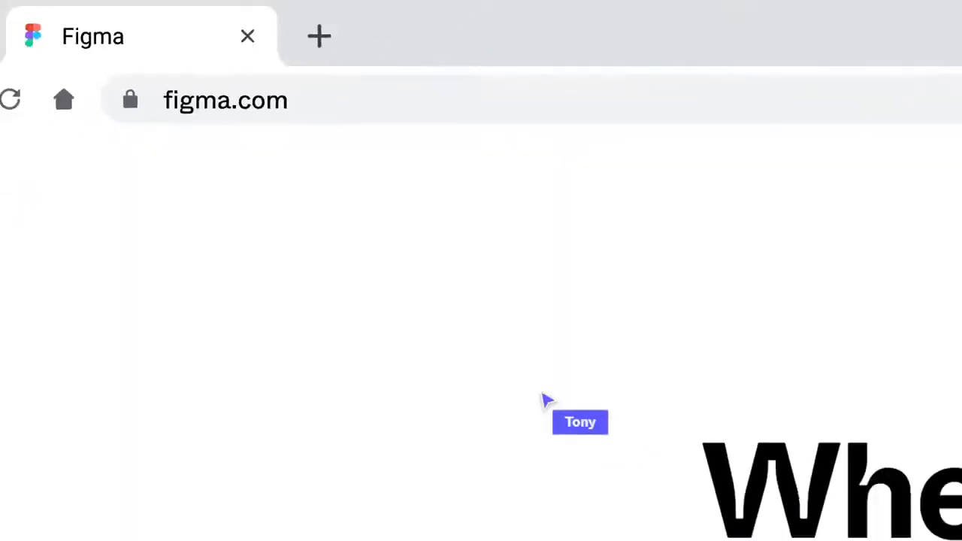
Start using Figma with a new team named "Figma for beginners" and continue the team setup.
left_click(838, 111)
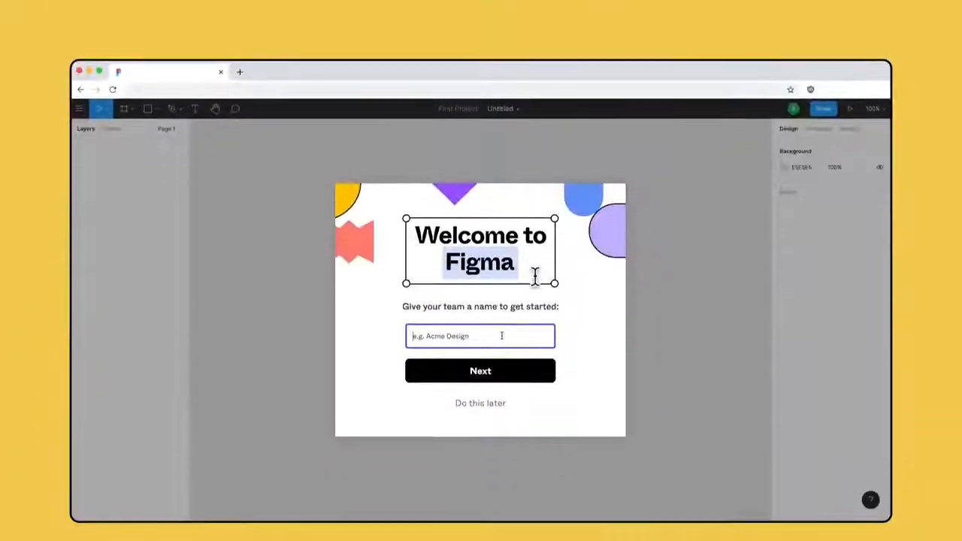
type("Figma for beginners")
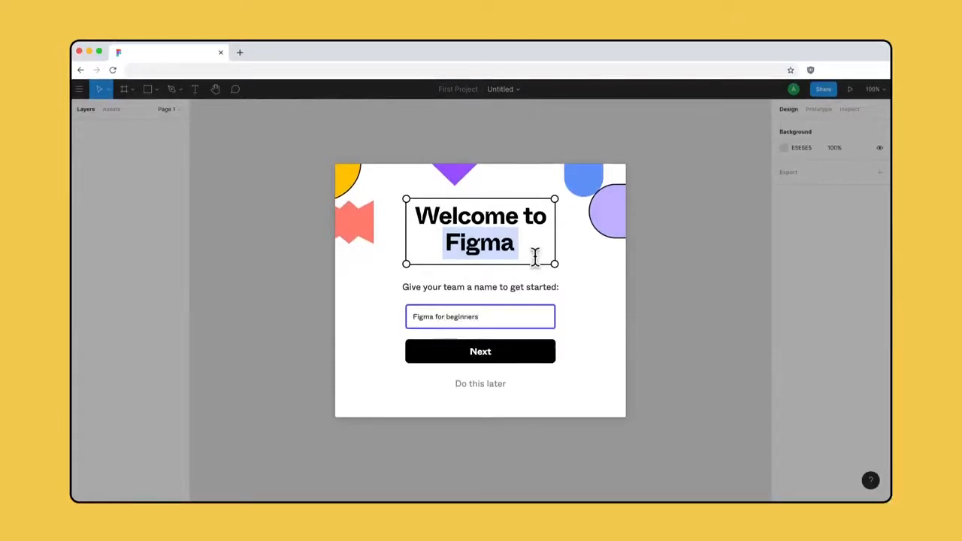
left_click(500, 354)
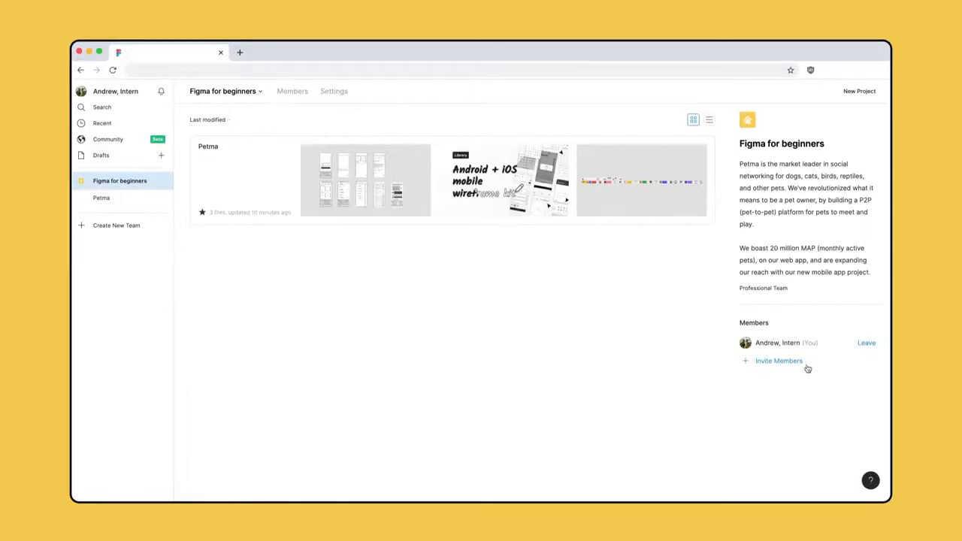
Fill in three colleagues' e-mail addresses as invitees to the Figma for beginners team and give them "can edit" permission.
left_click(801, 361)
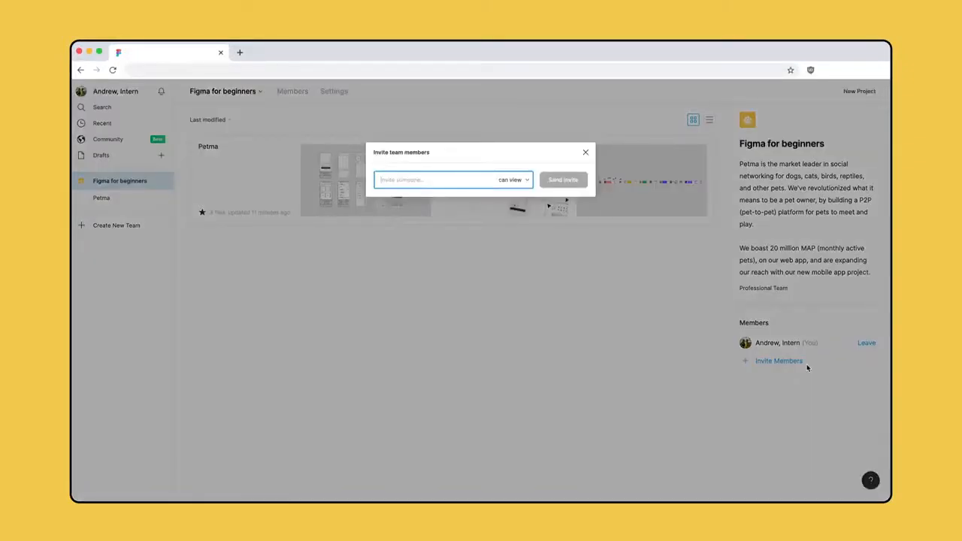
key("super+v")
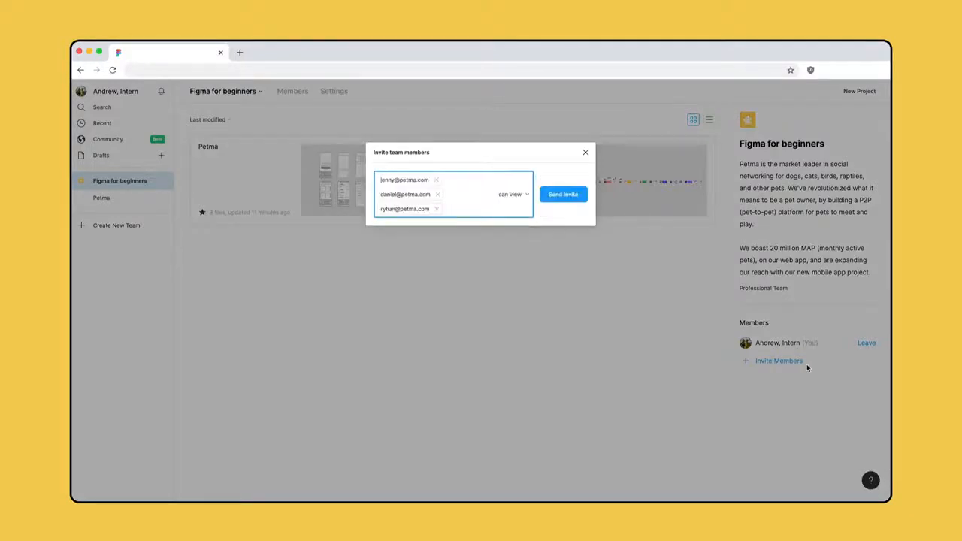
left_click(526, 197)
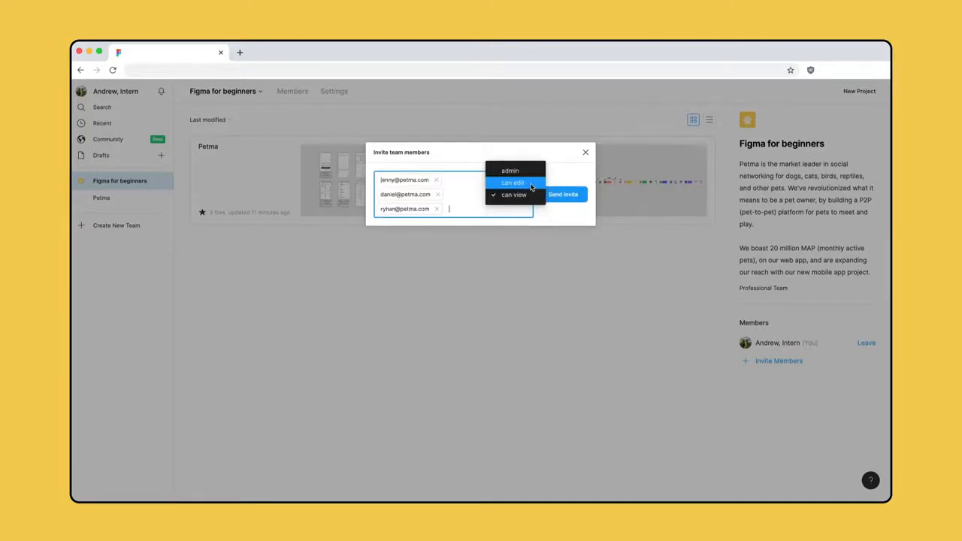
left_click(530, 185)
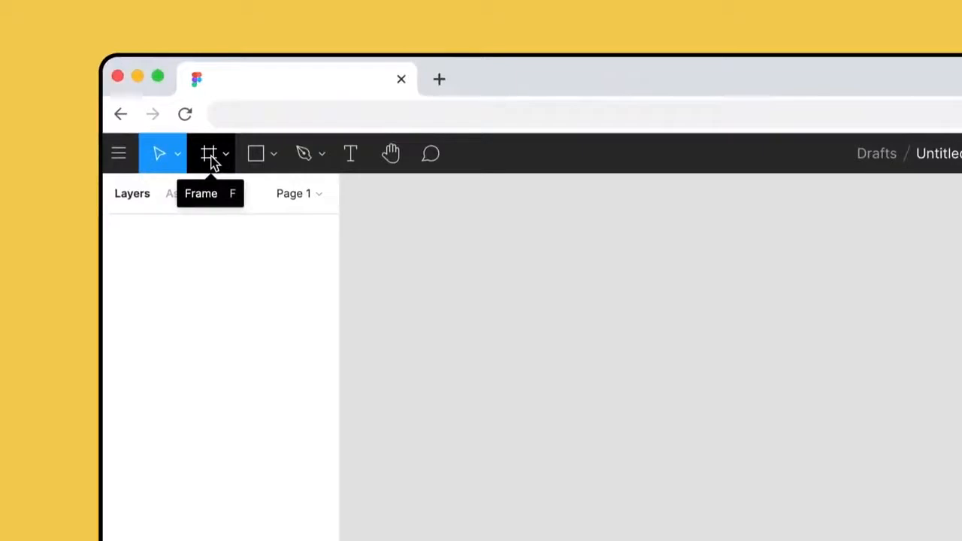
Add a Google Pixel 2 XL frame to the empty canvas and rename it "home".
left_click(210, 162)
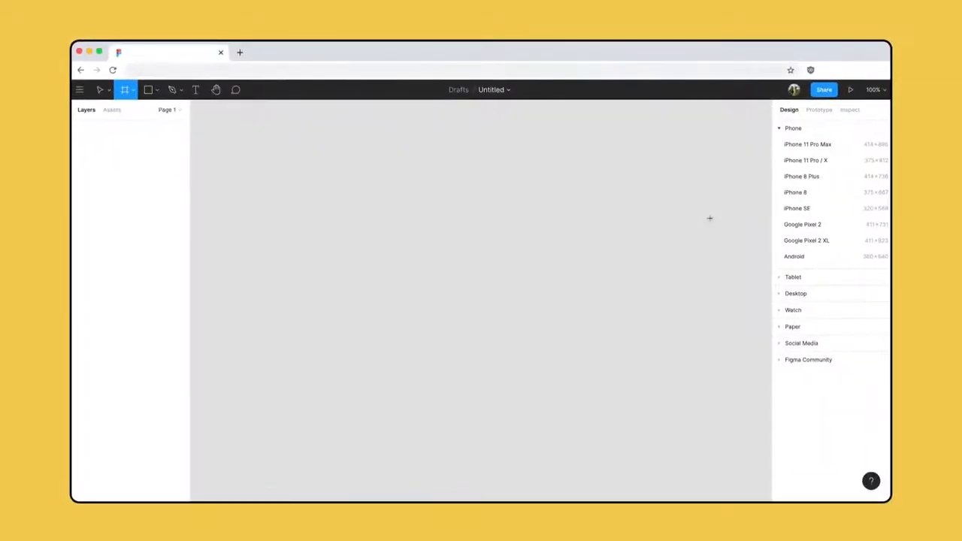
left_click(839, 243)
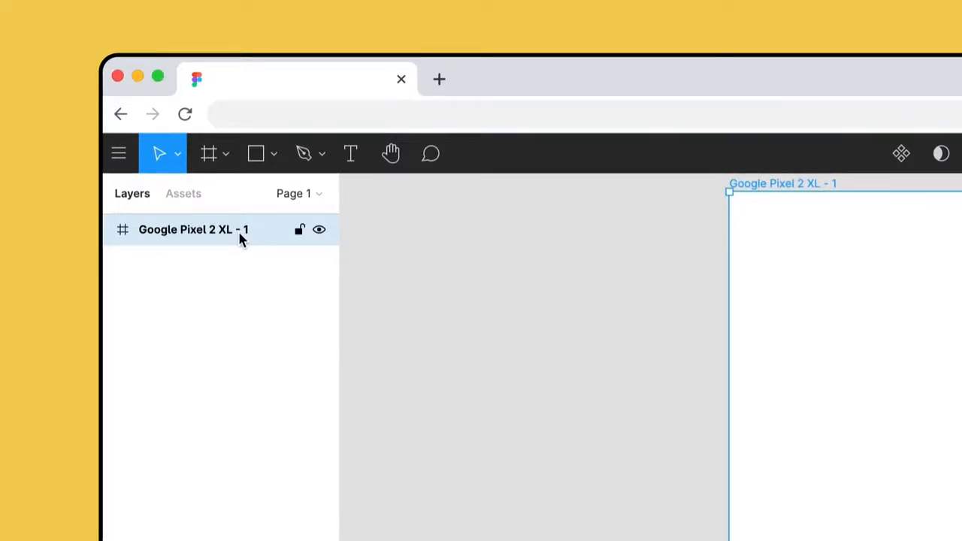
right_click(240, 237)
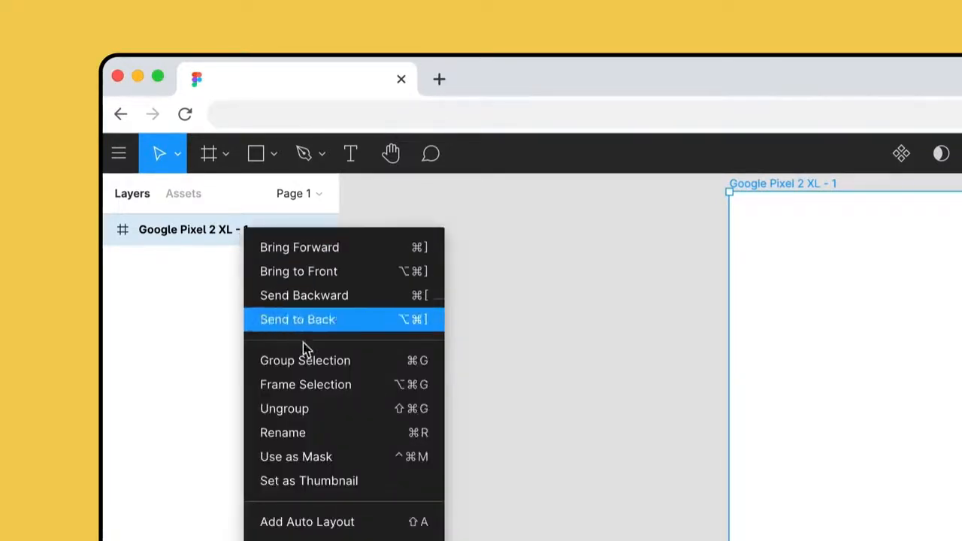
left_click(350, 439)
type("home")
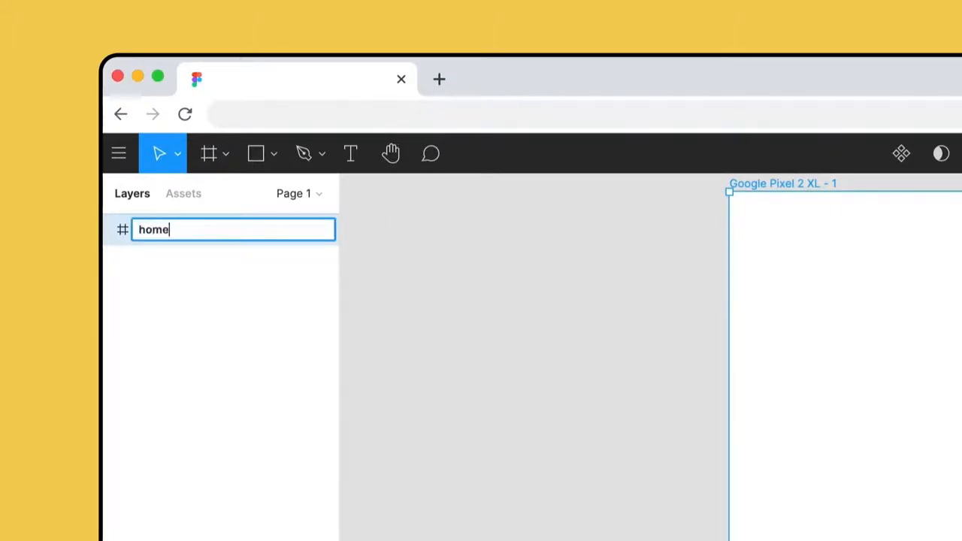
key("Return")
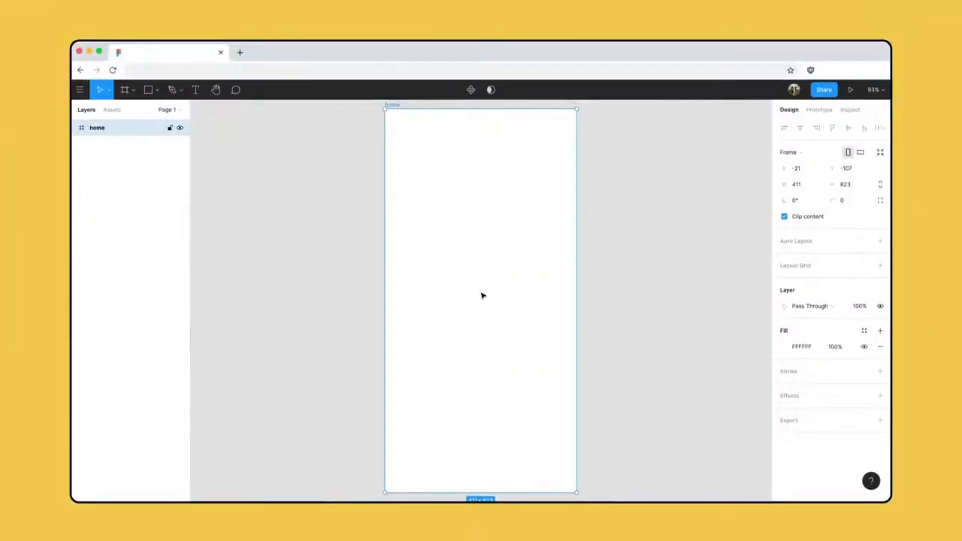
Look over the home frame by panning around the canvas and zooming in and out.
scroll(482, 296, "right", 3)
scroll(483, 295, "left", 6)
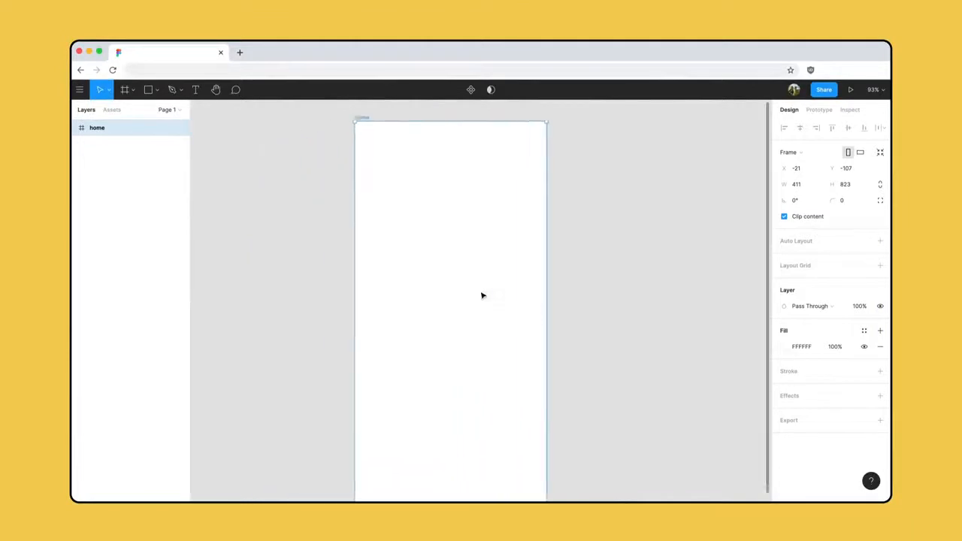
scroll(483, 295, "up", 1)
scroll(483, 296, "left", 1)
key("space")
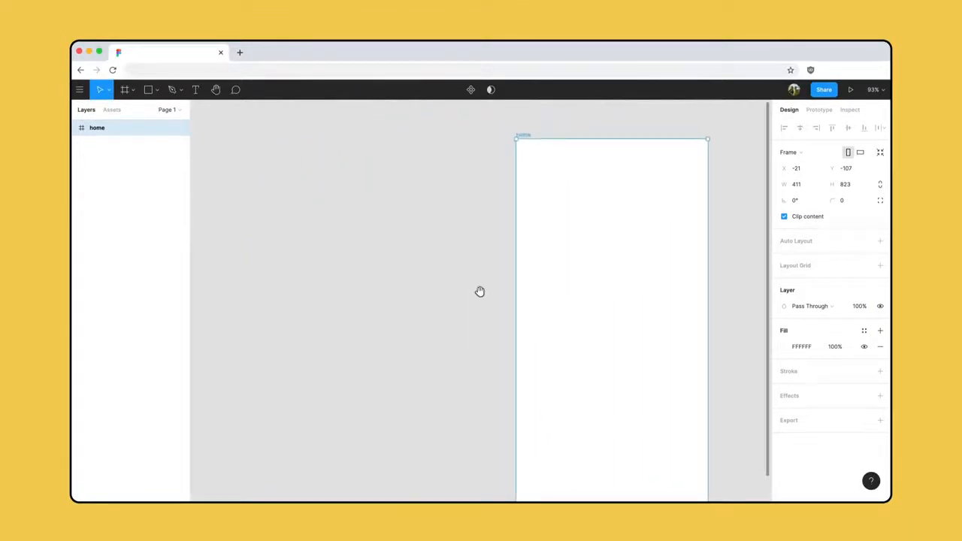
left_click_drag(480, 291, 342, 274)
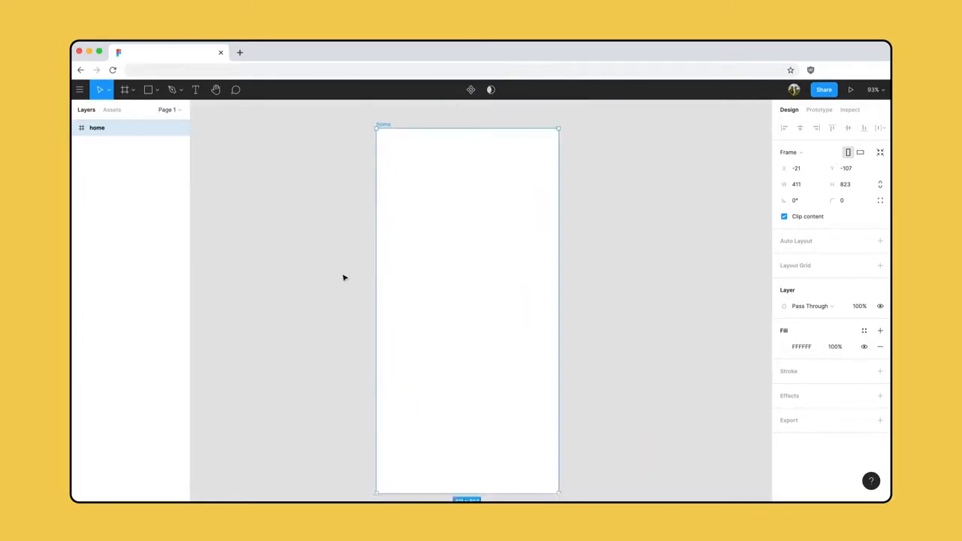
scroll(343, 279, "down", 5)
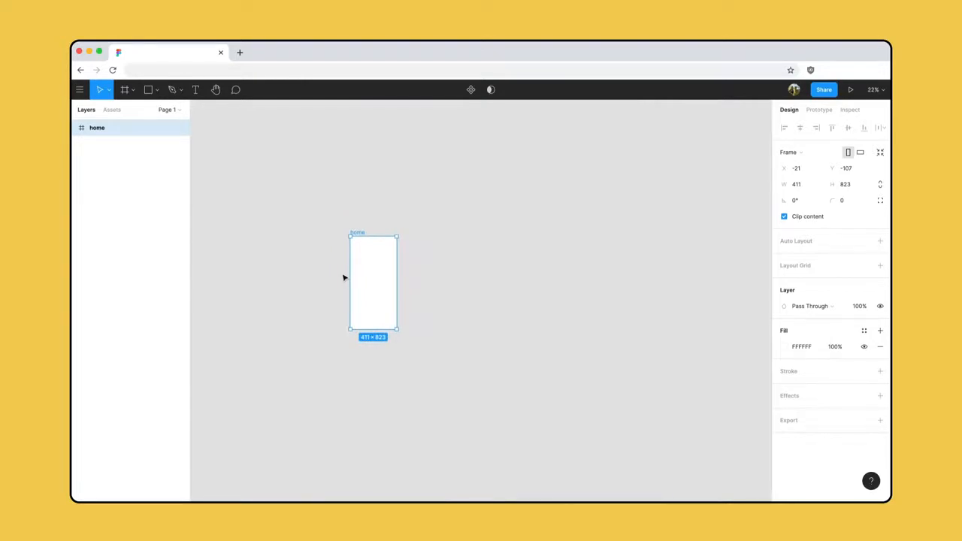
key("shift+1")
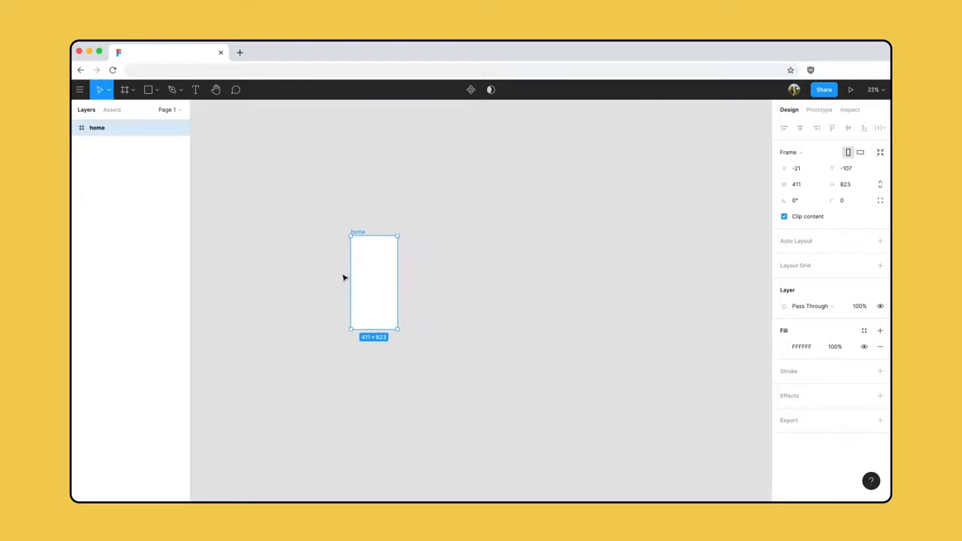
key("ctrl+plus")
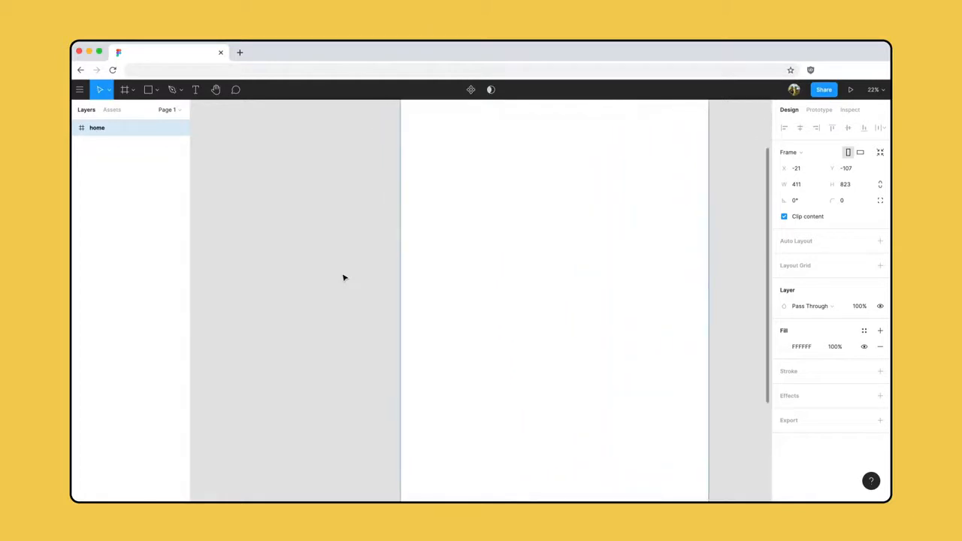
key("ctrl+minus")
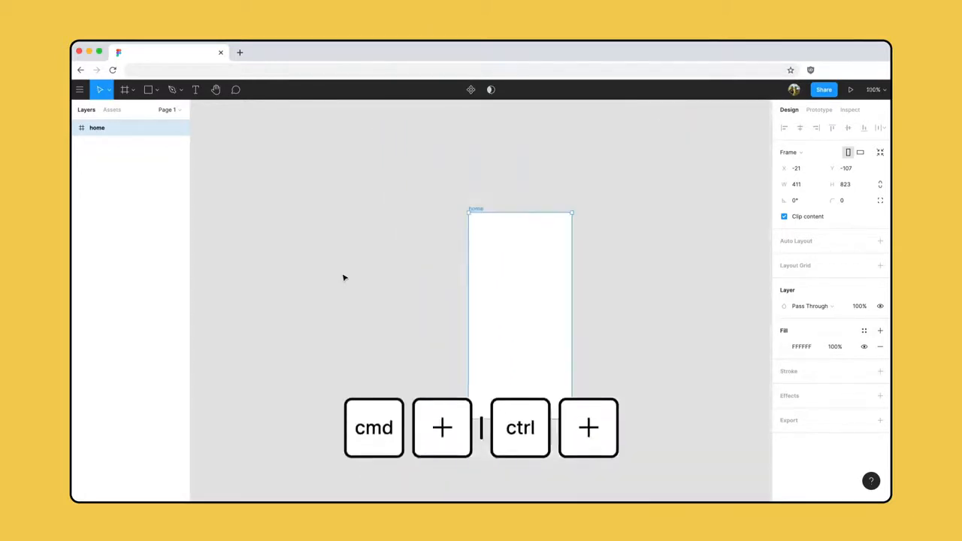
key("ctrl+minus")
key("ctrl+plus")
key("ctrl+plus")
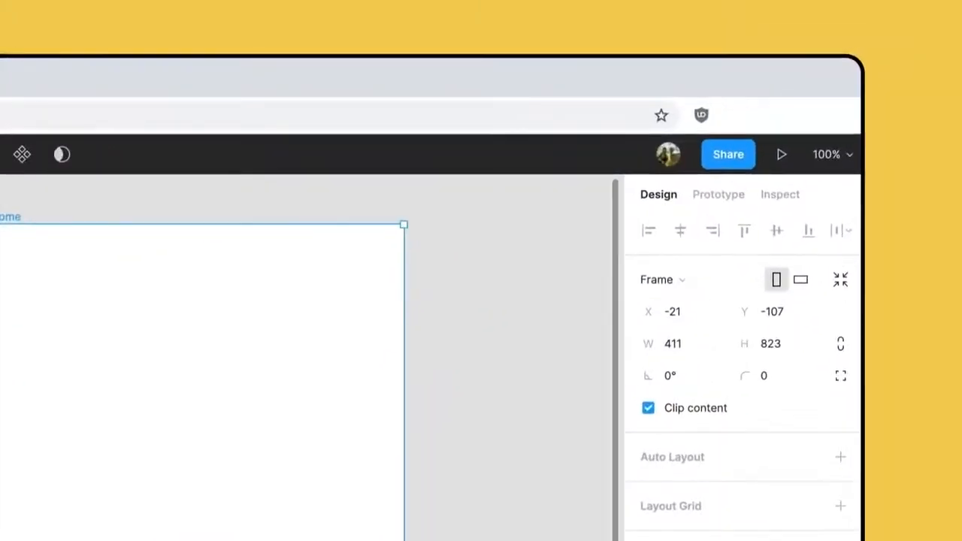
left_click(833, 161)
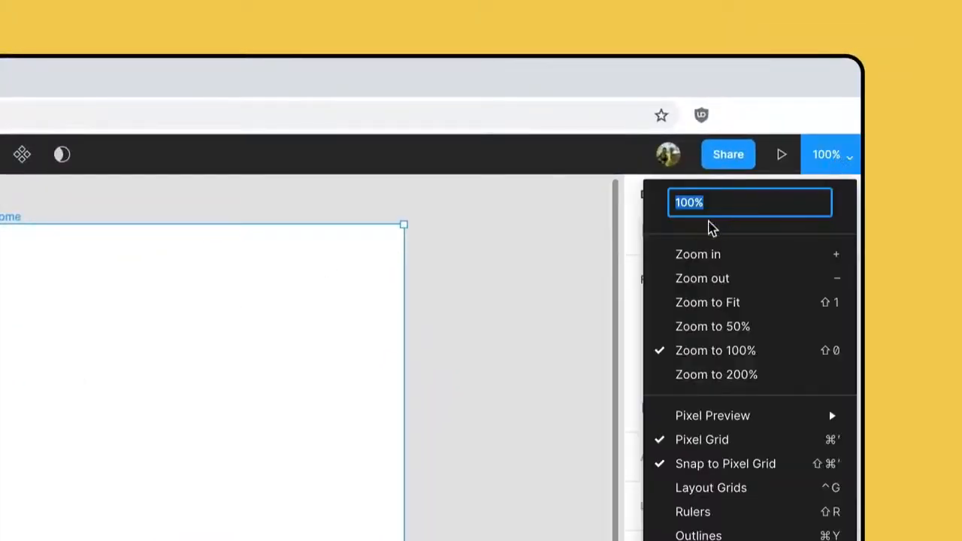
left_click(756, 282)
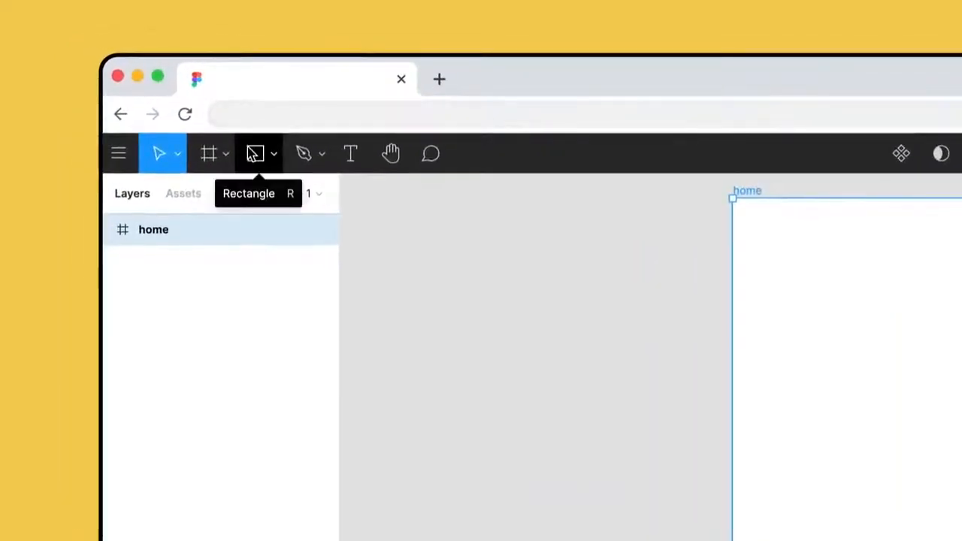
Draw a rectangle in the upper half of the home frame and set its size to 380 × 300.
left_click(147, 89)
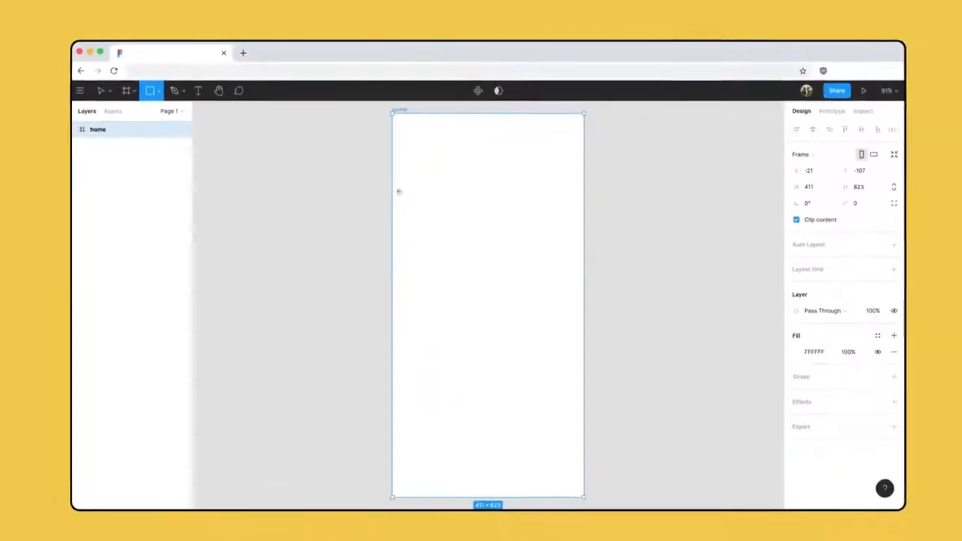
left_click_drag(398, 188, 557, 303)
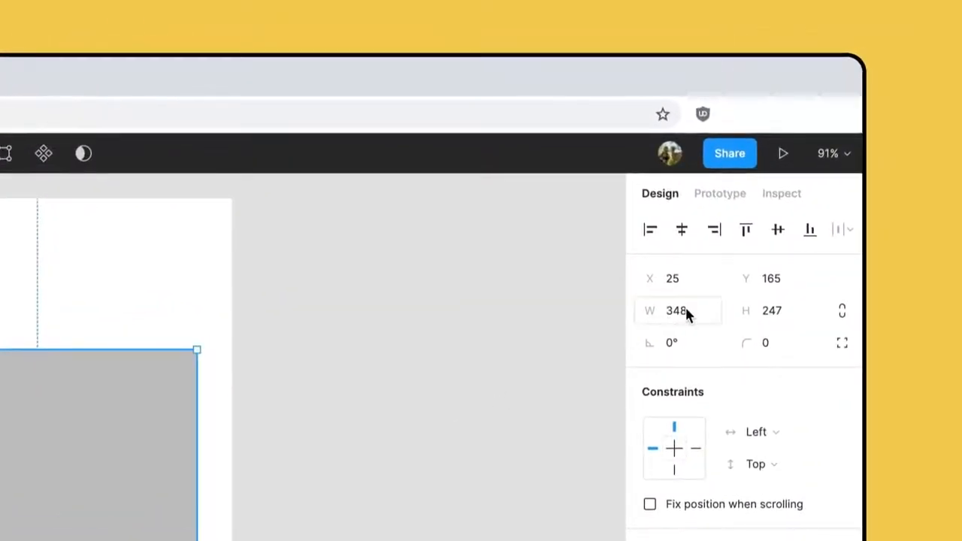
left_click(687, 315)
type("380")
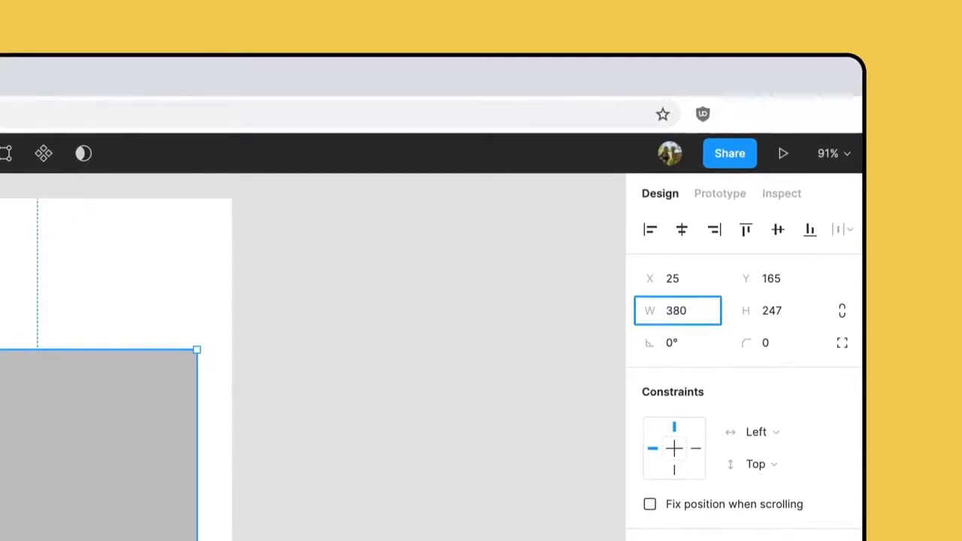
key("Tab")
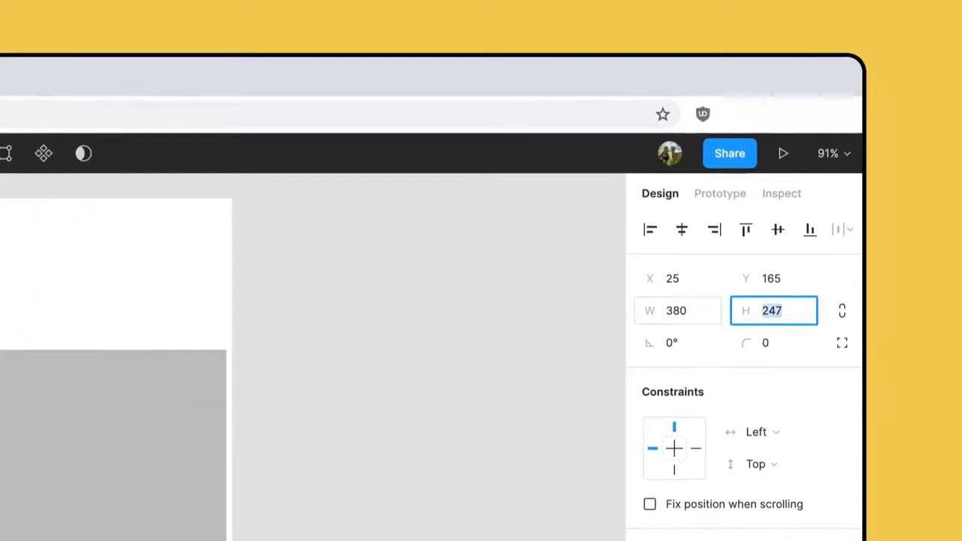
type("300")
key("Return")
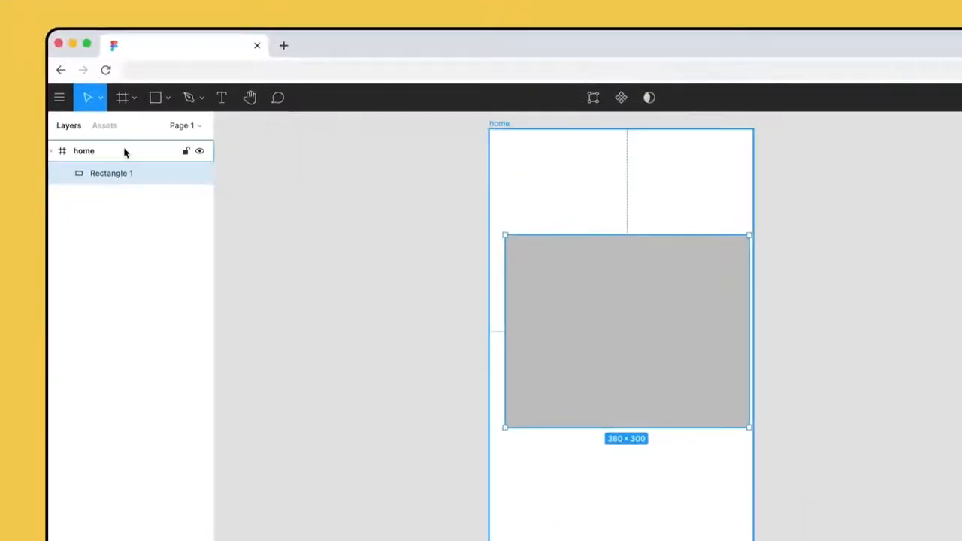
Move the rectangle out of the home frame and back into it, placing it at X 16, Y 156.
left_click(125, 152)
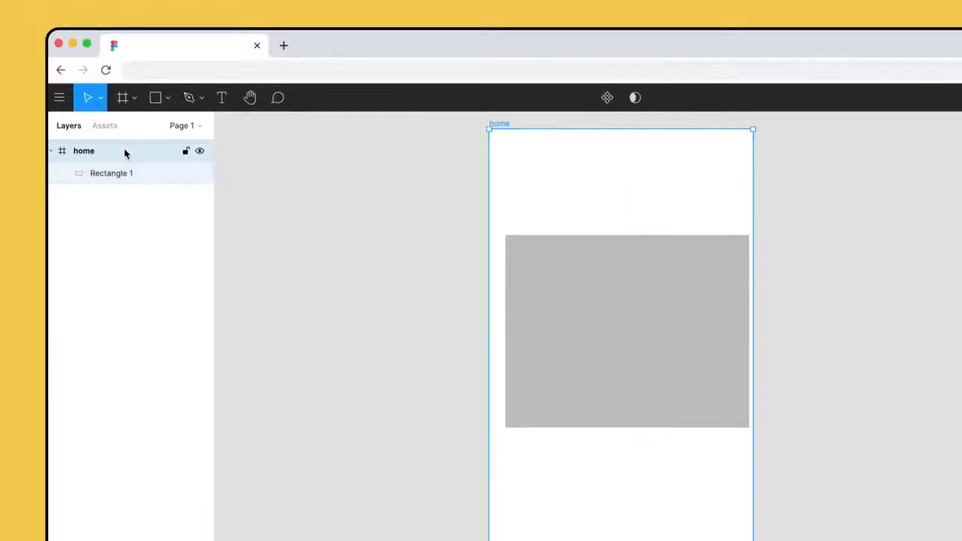
left_click(147, 174)
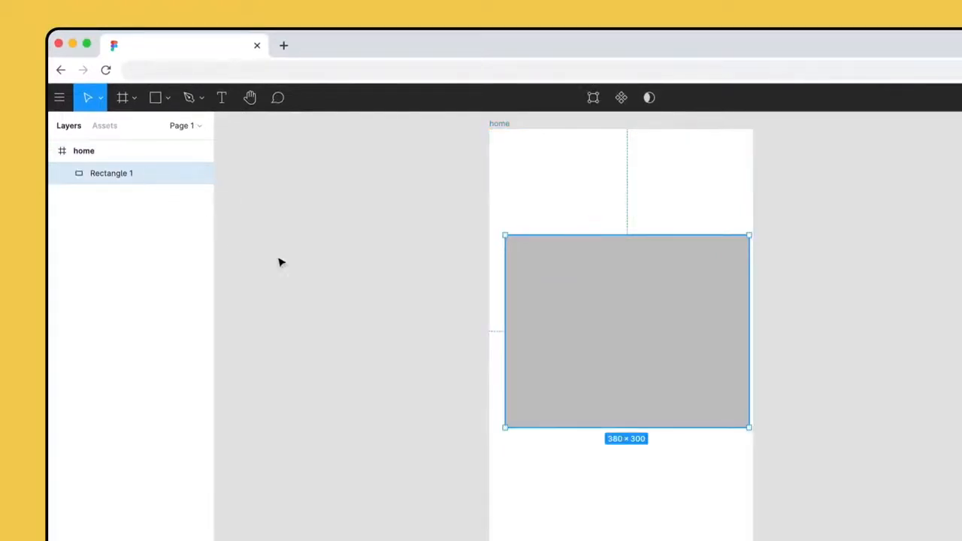
left_click_drag(628, 328, 339, 318)
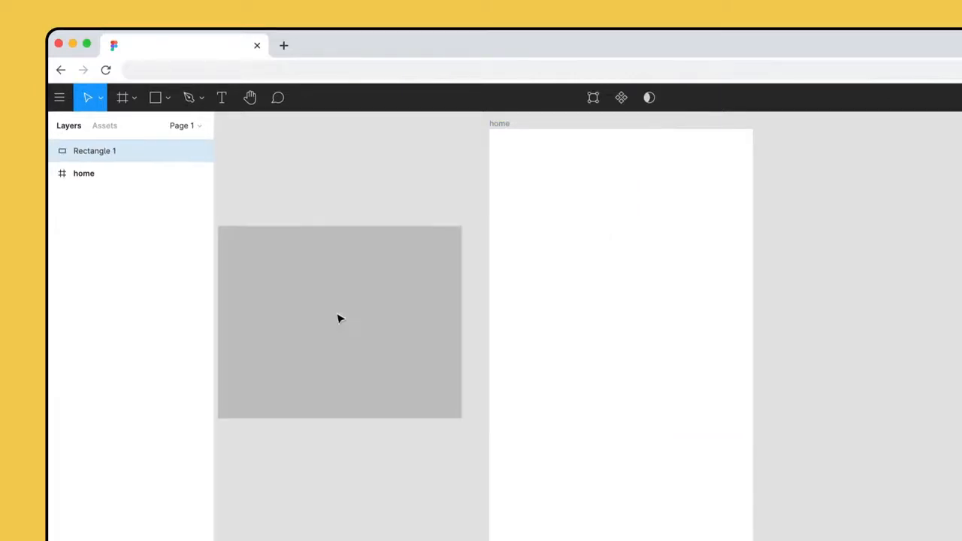
left_click_drag(339, 319, 623, 323)
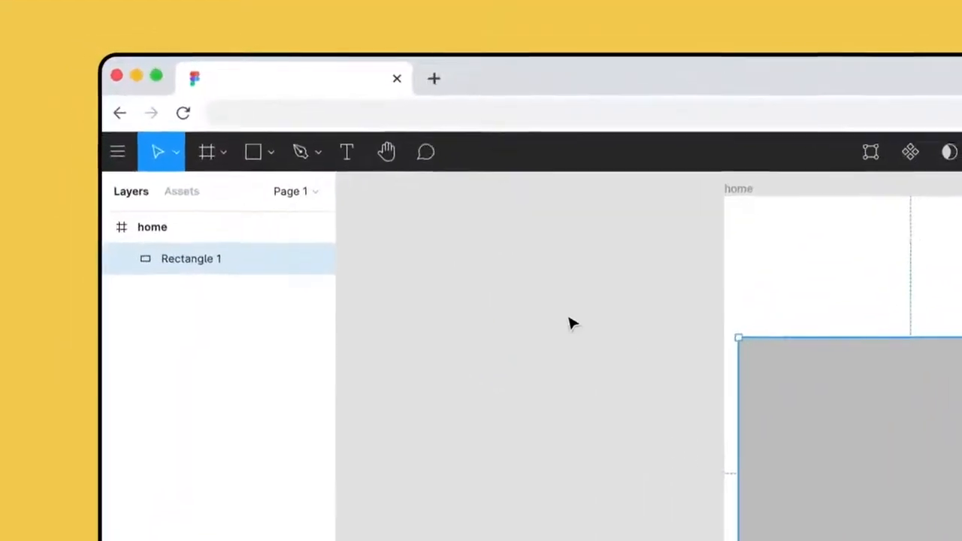
Draw a circle about 30 px wide above the rectangle's left end, at about X 21, Y 84.
left_click(274, 157)
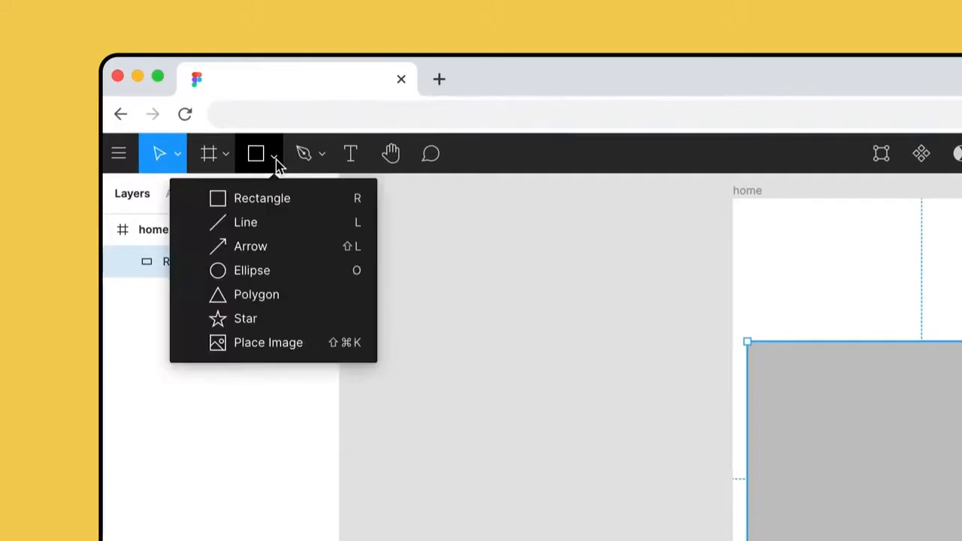
left_click(294, 268)
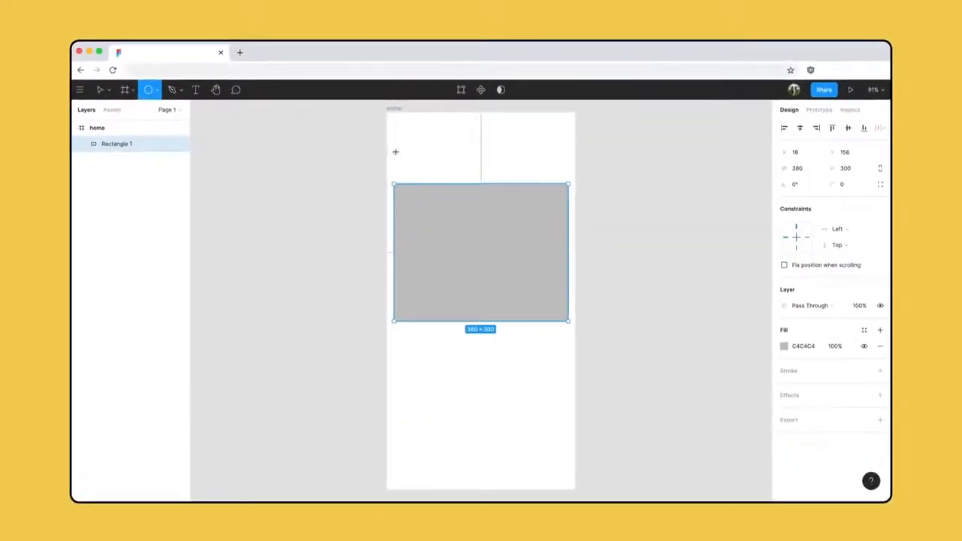
left_click_drag(396, 152, 412, 159)
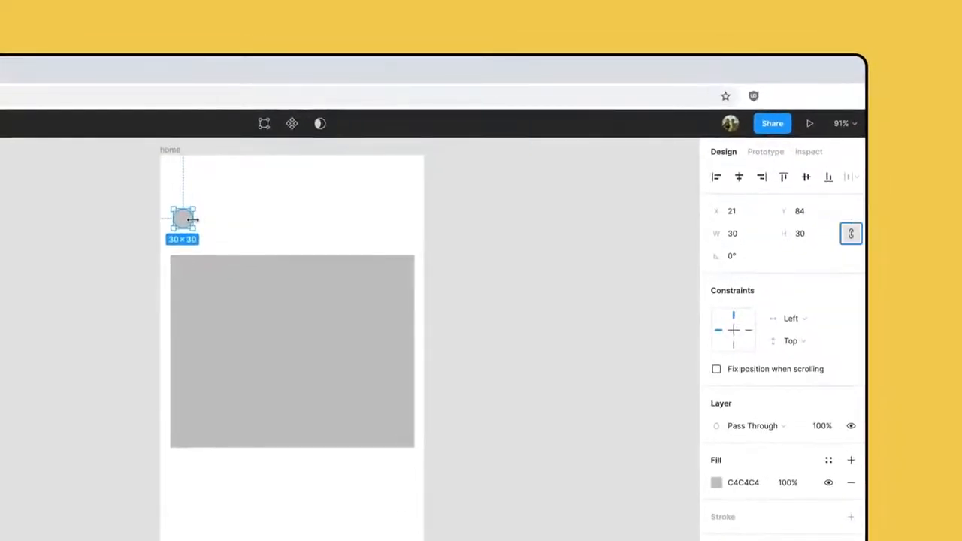
Step the circle's width down to 28 and back up to 30.
left_click(740, 233)
key("Down")
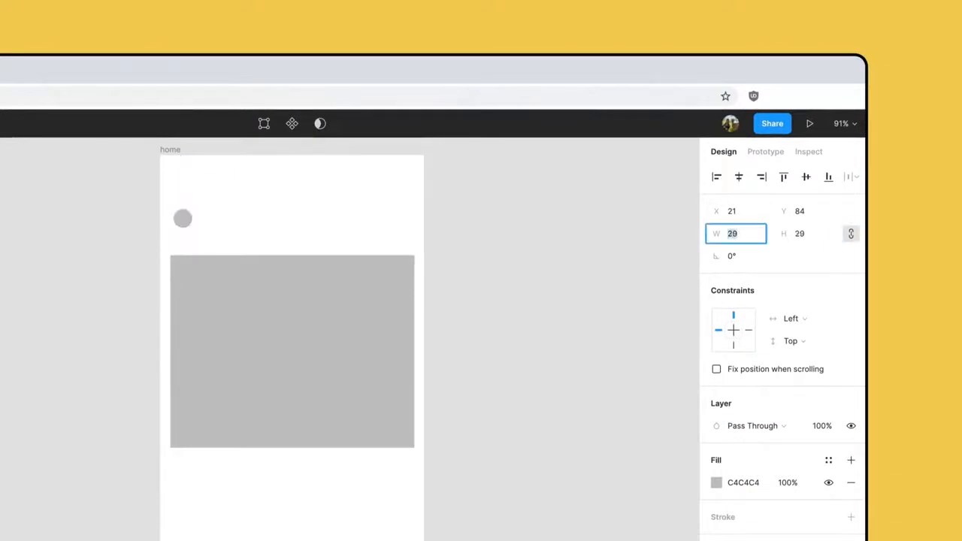
key("Down")
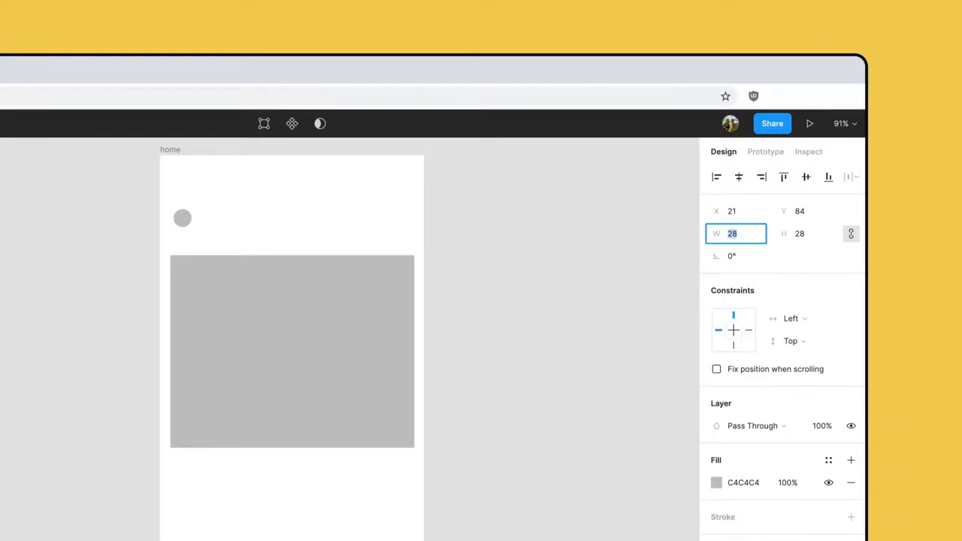
key("Up")
key("Up")
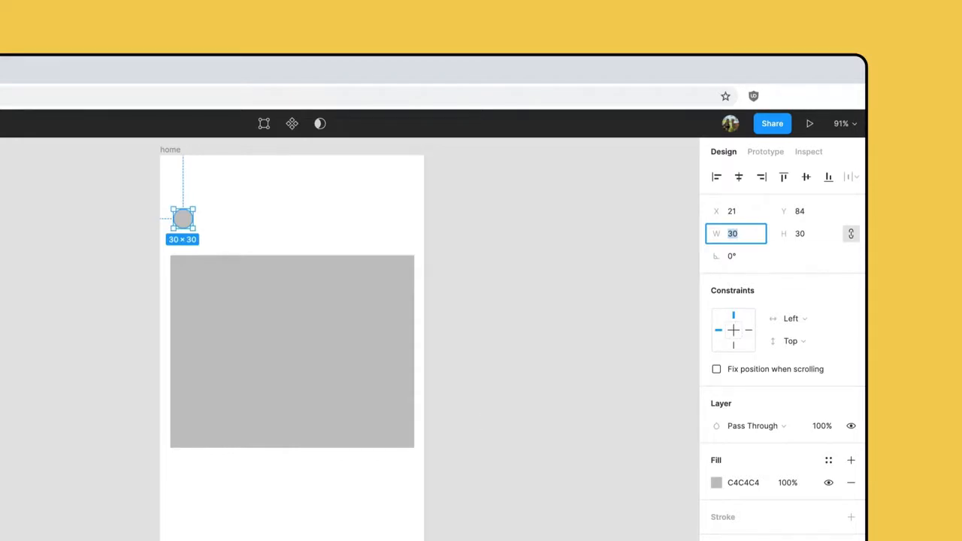
Enlarge the circle to 40 × 40 by adding 10 to its width.
left_click(738, 234)
type("+10")
key("Return")
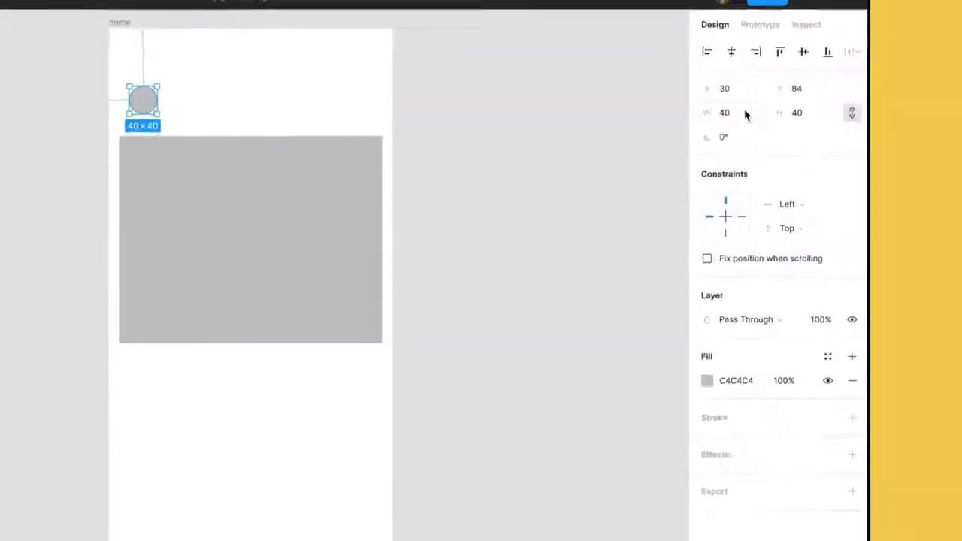
Select the large rectangle together with the circle and set their fill to FBD157.
left_click(257, 239, "shift")
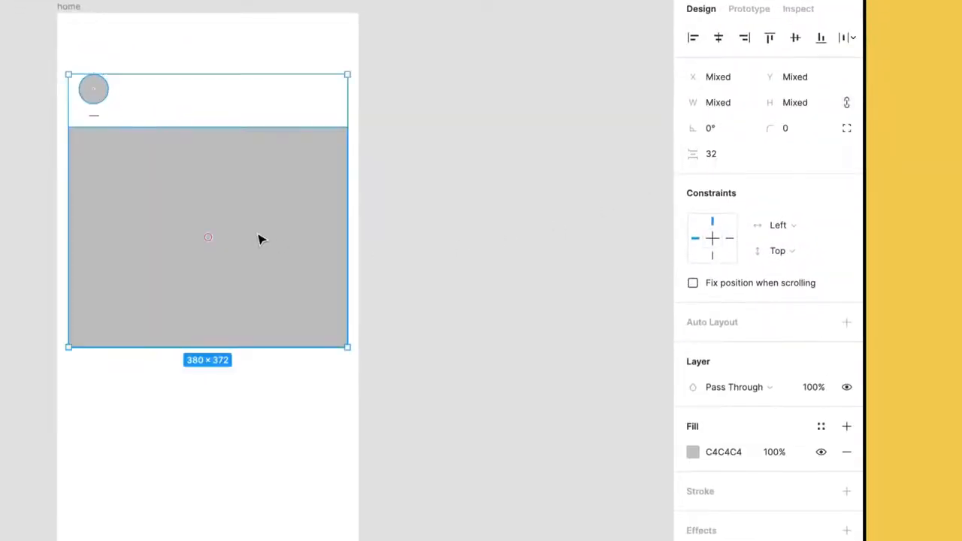
left_click(743, 464)
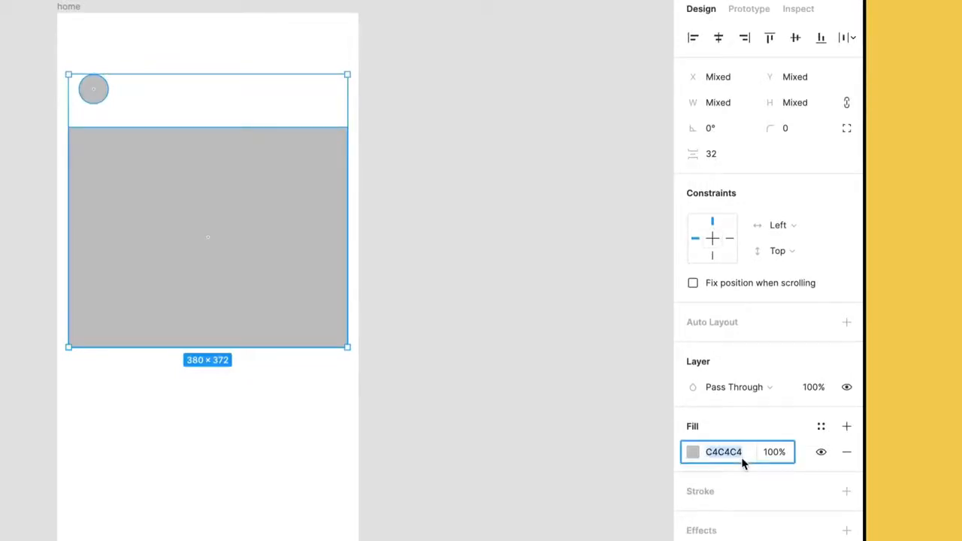
type("FBD157")
key("Return")
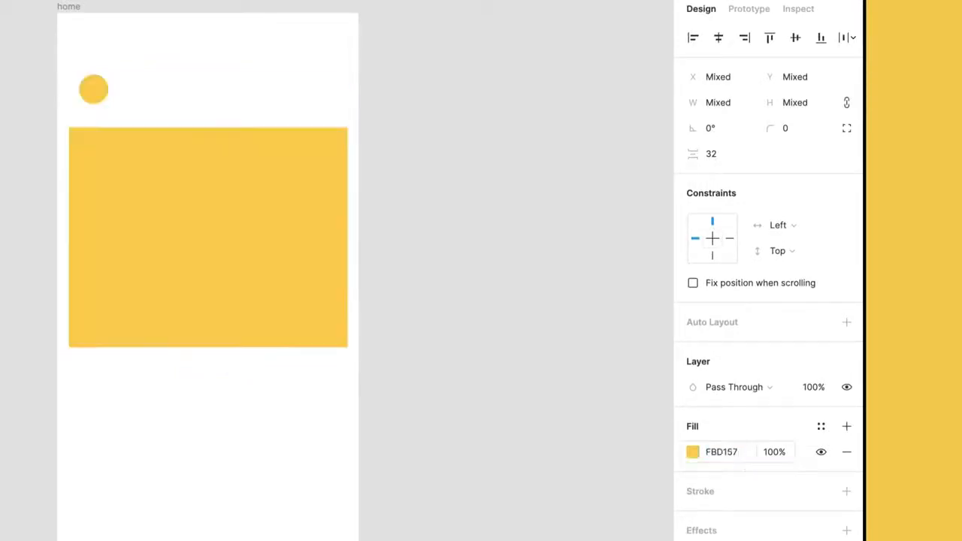
Darken the fill of both shapes to F4BC18 and check the available fill types.
left_click(694, 452)
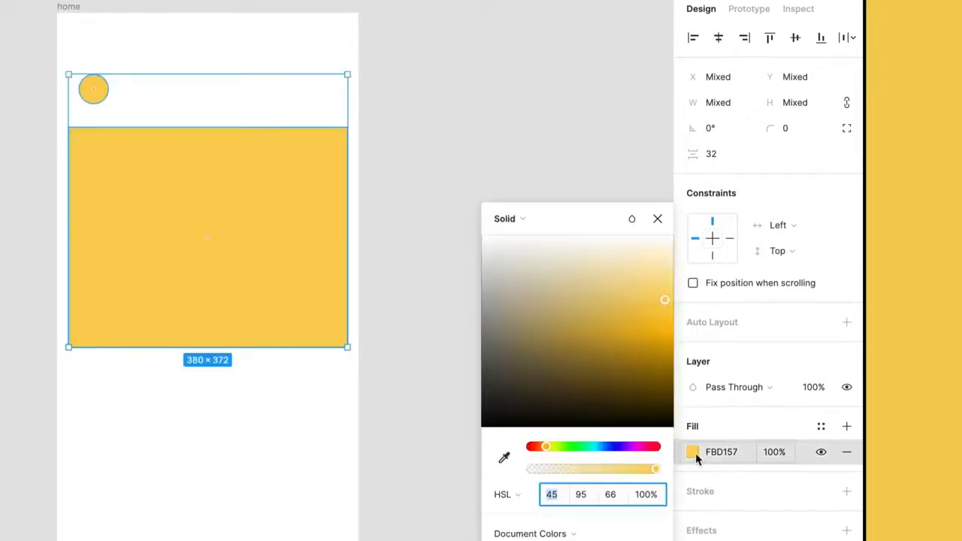
left_click_drag(661, 305, 656, 330)
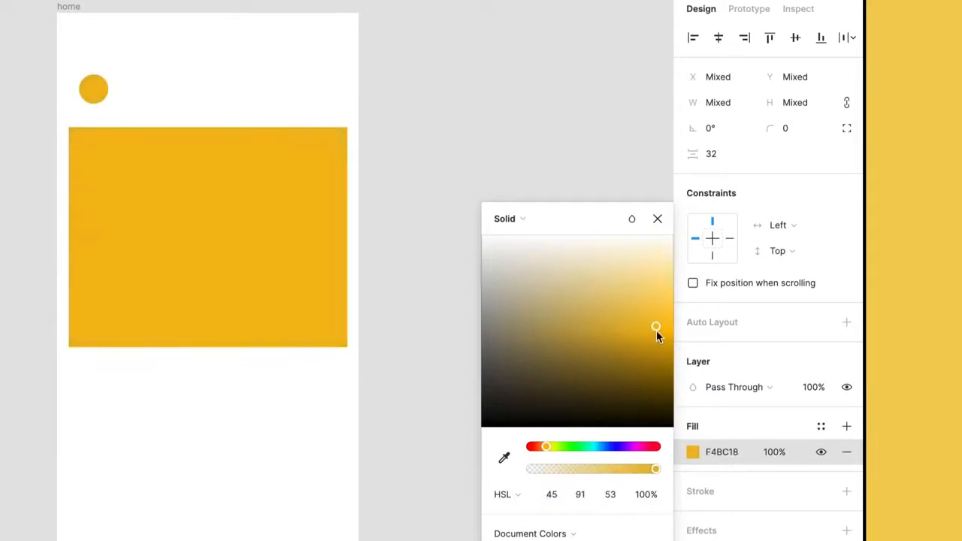
left_click(525, 219)
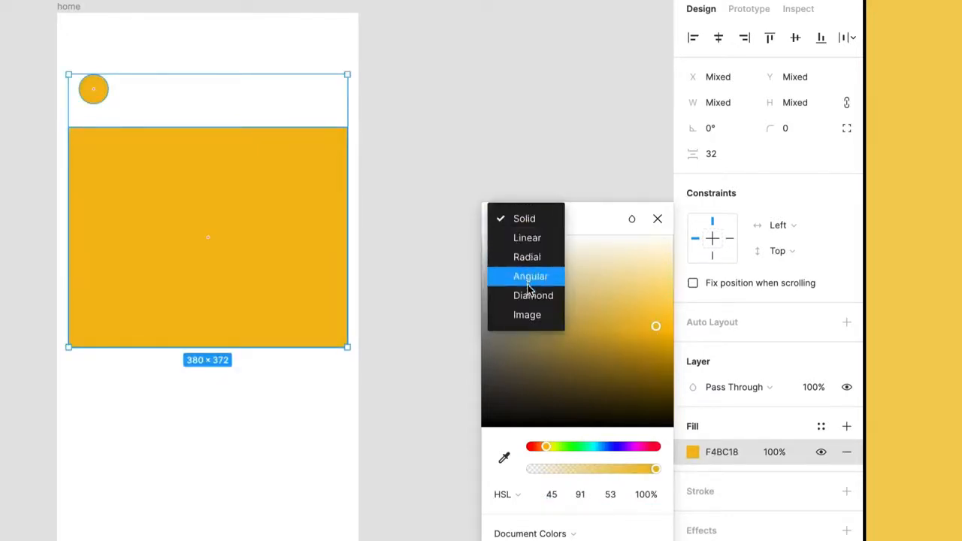
left_click(658, 219)
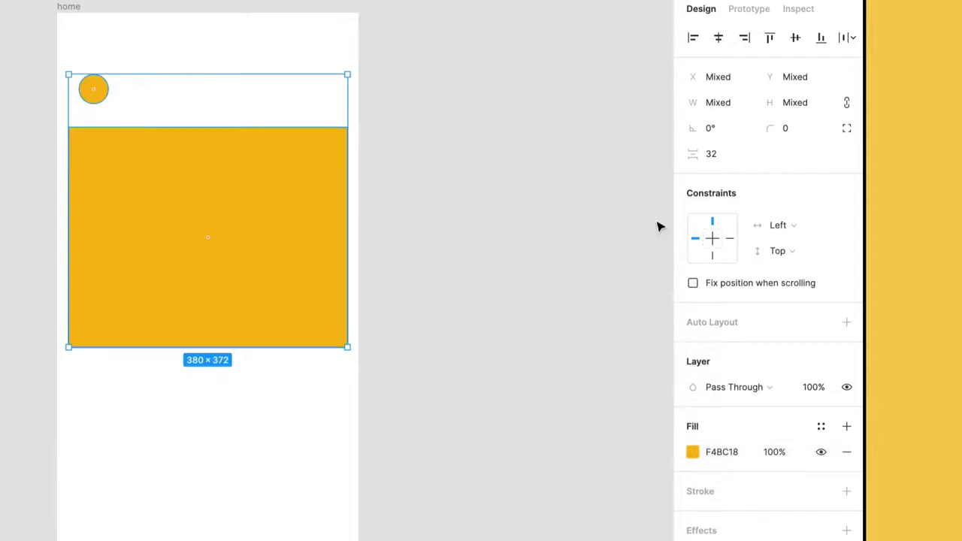
Replace the fill of the circle and rectangle with a 1 px 000000 inside stroke, and align their left edges.
left_click(847, 453)
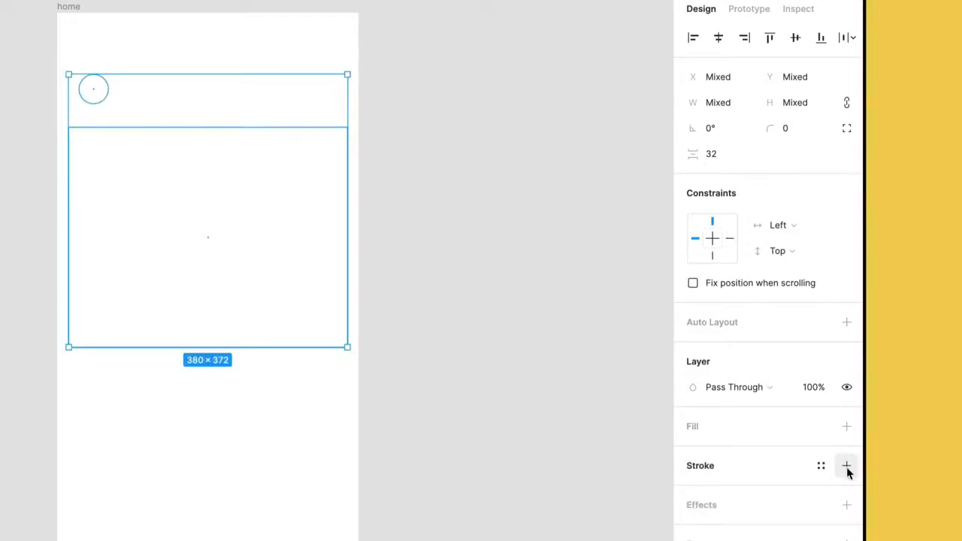
left_click(847, 467)
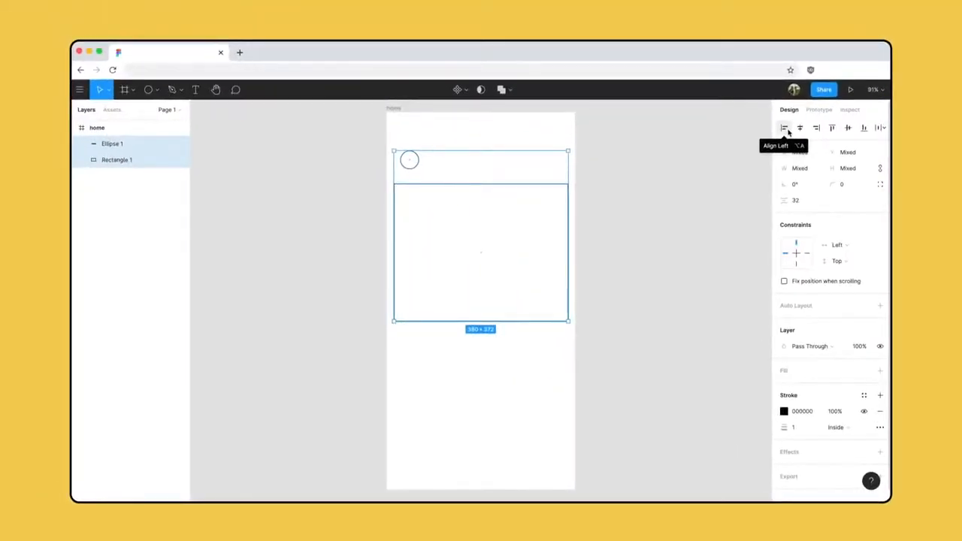
left_click(785, 129)
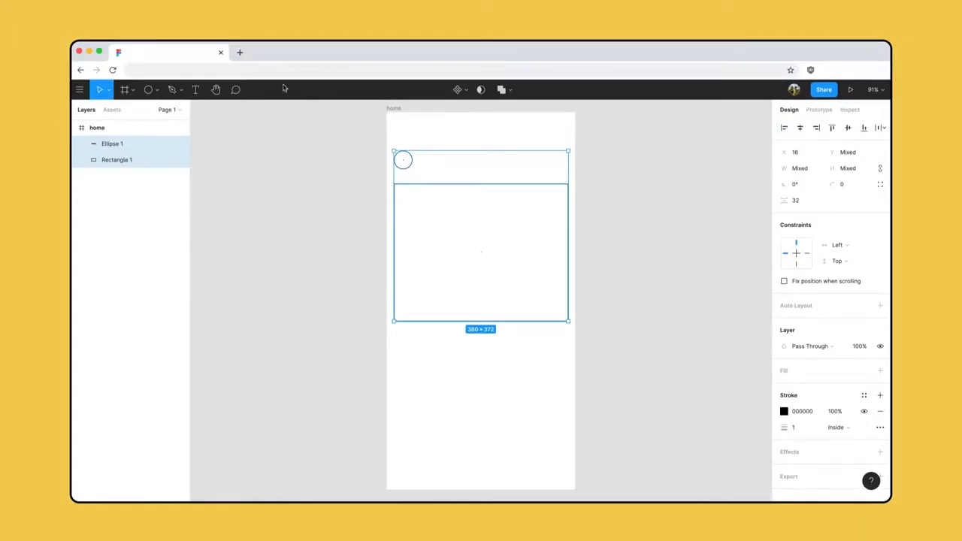
Add a text label reading "Name" beside the circle at about X 70, Y 106.
left_click(196, 90)
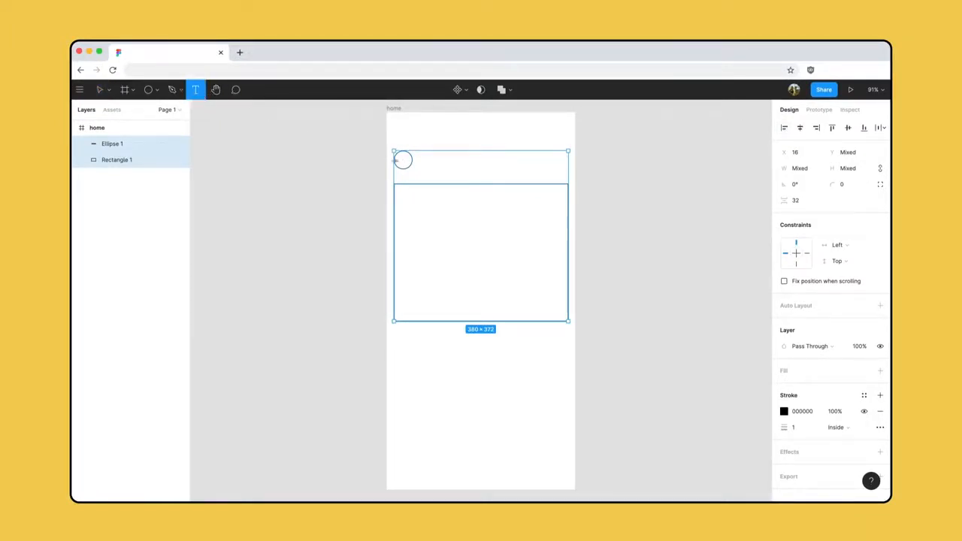
left_click(418, 162)
type("Name")
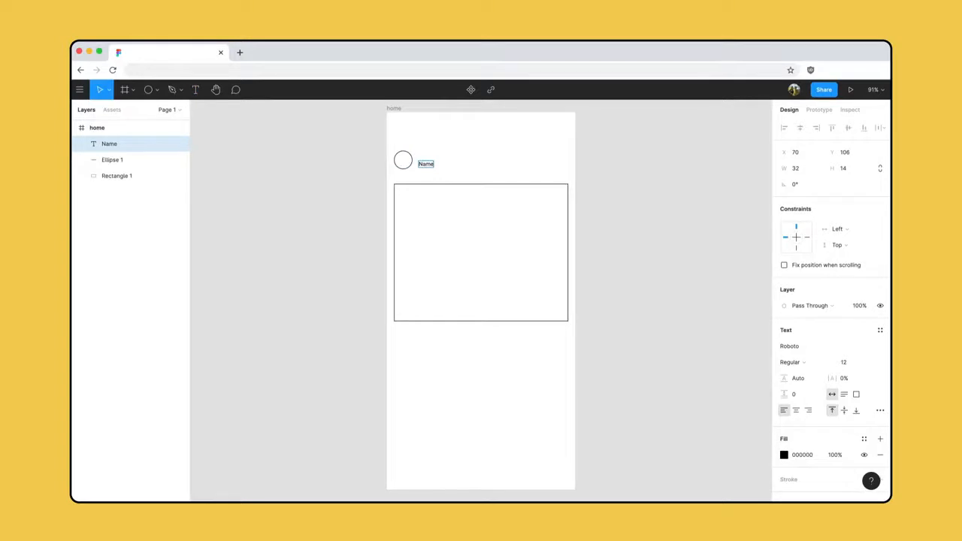
key("Escape")
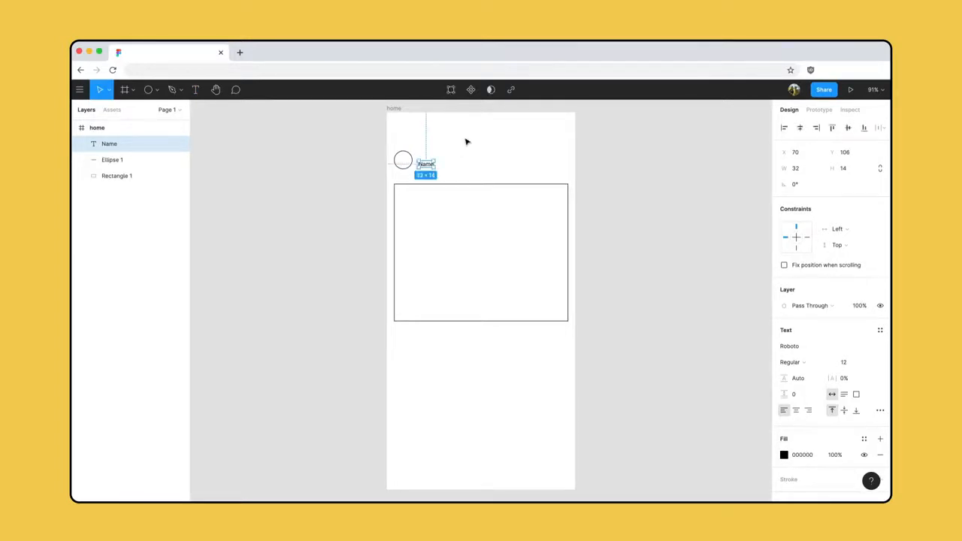
Select the circle and the Name label and align their vertical centers.
left_click(467, 141)
left_click_drag(464, 138, 391, 177)
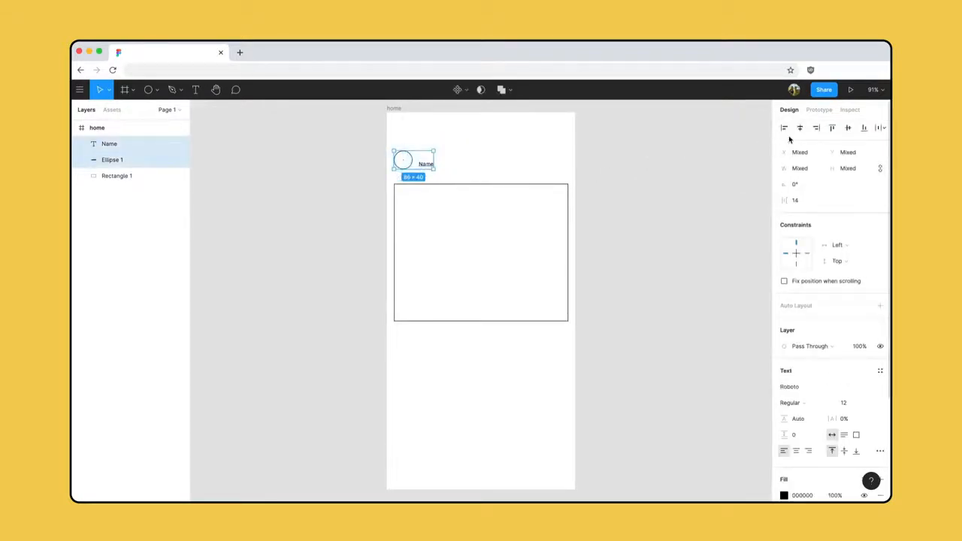
left_click(849, 133)
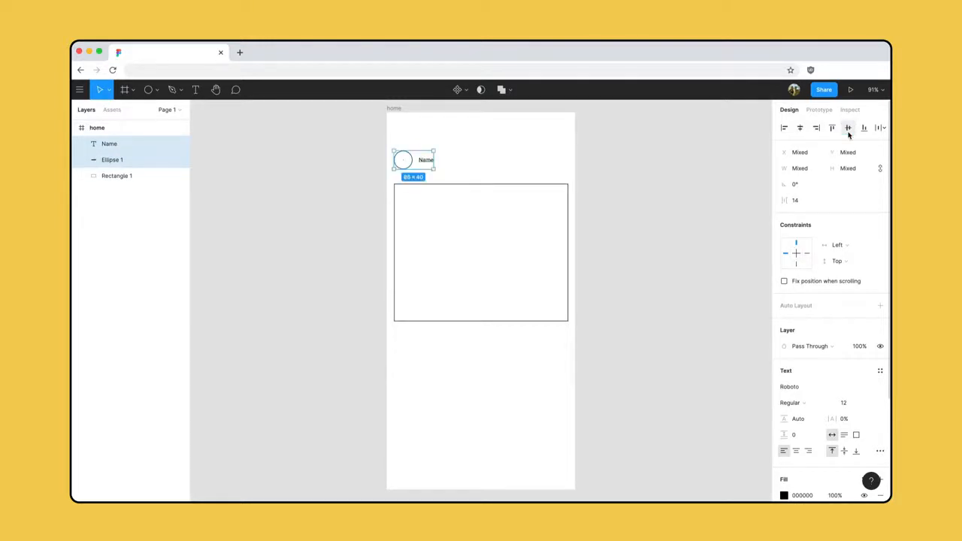
Nudge the circle and Name label down together until the circle sits at Y 100, just above the large rectangle.
key("Down")
key("Down")
key("Down")
key("Down")
key("Down")
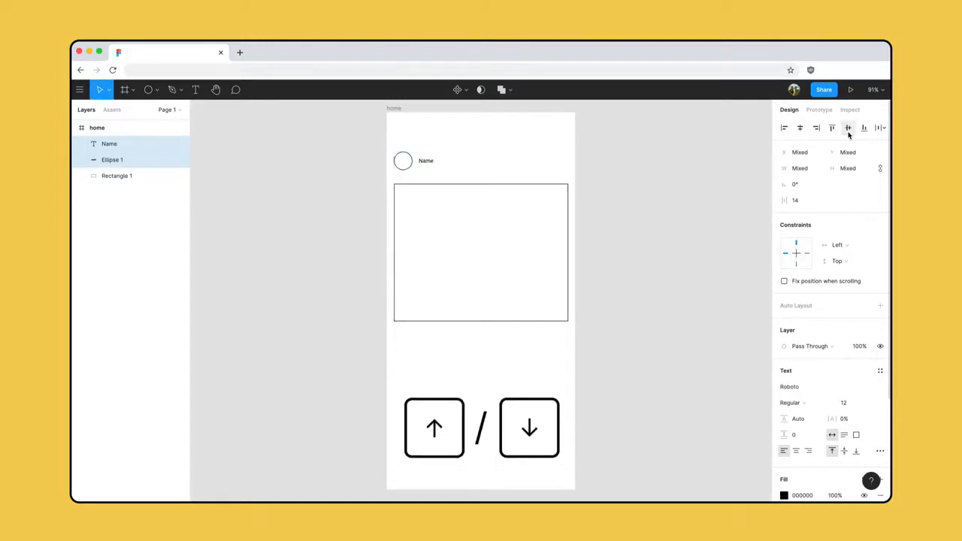
key("Down")
key("Down")
key("Down")
key("Down")
key("Down")
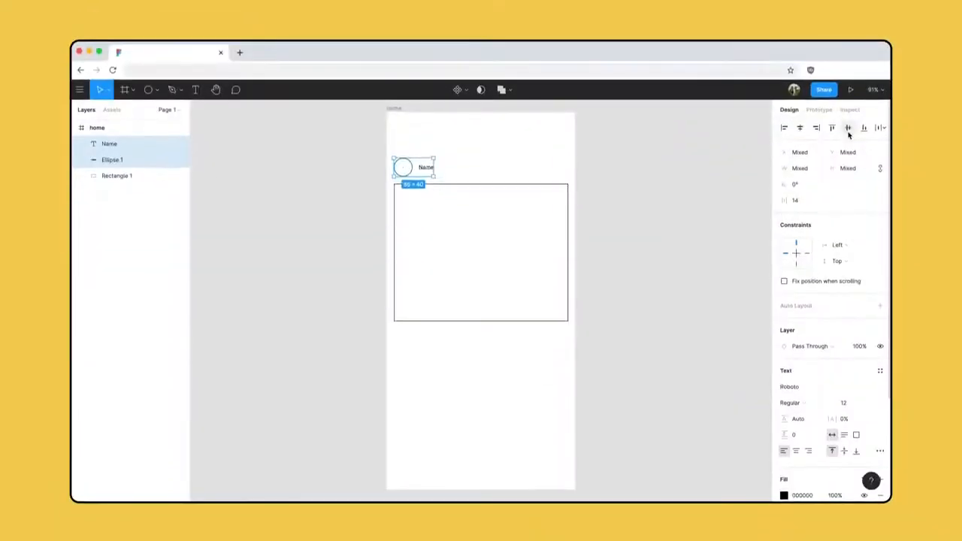
Draw a square about 33 px wide below the large rectangle's left end, at about X 23, Y 472.
left_click(159, 90)
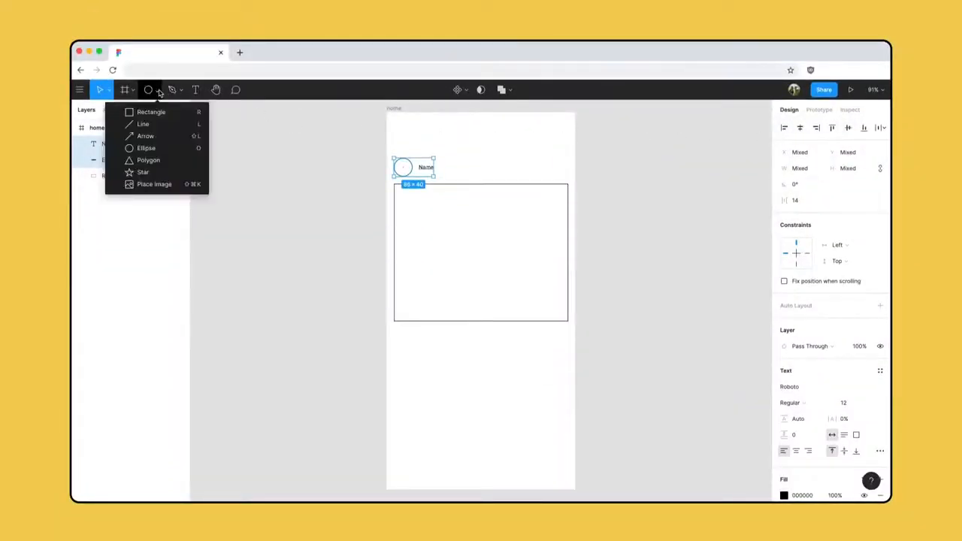
key("r")
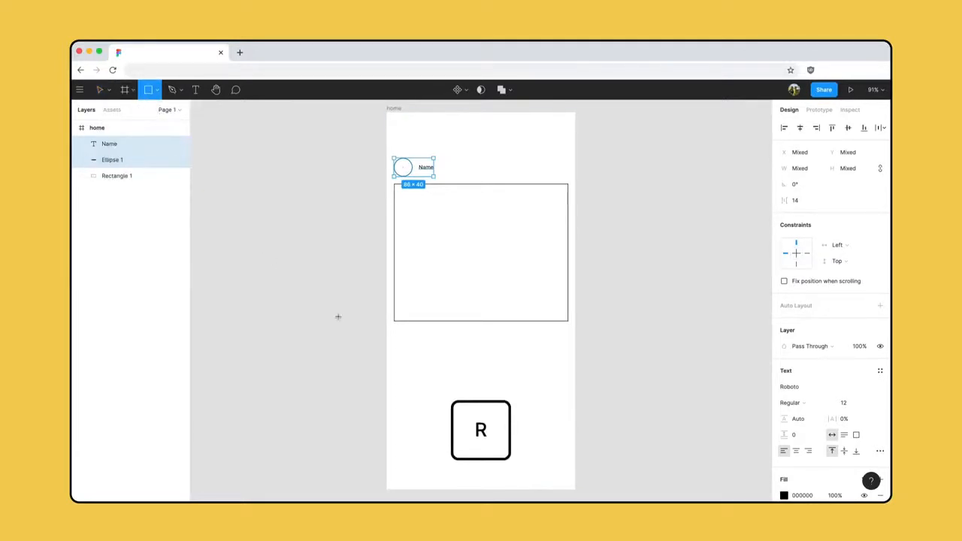
left_click_drag(397, 329, 410, 337)
key("shift")
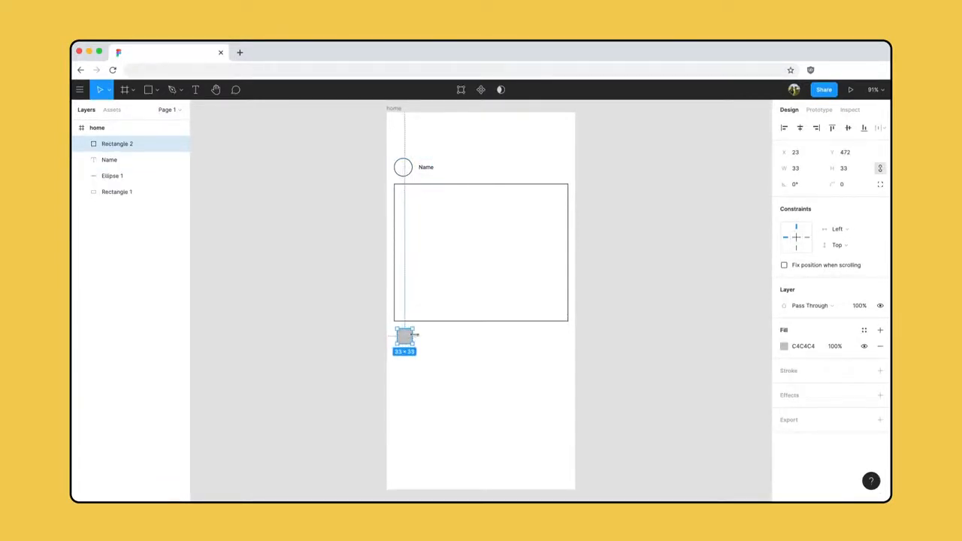
Resize the small square to 32 × 32 and replace its fill with a 1 px 000000 inside stroke.
left_click(804, 171)
type("32")
key("Return")
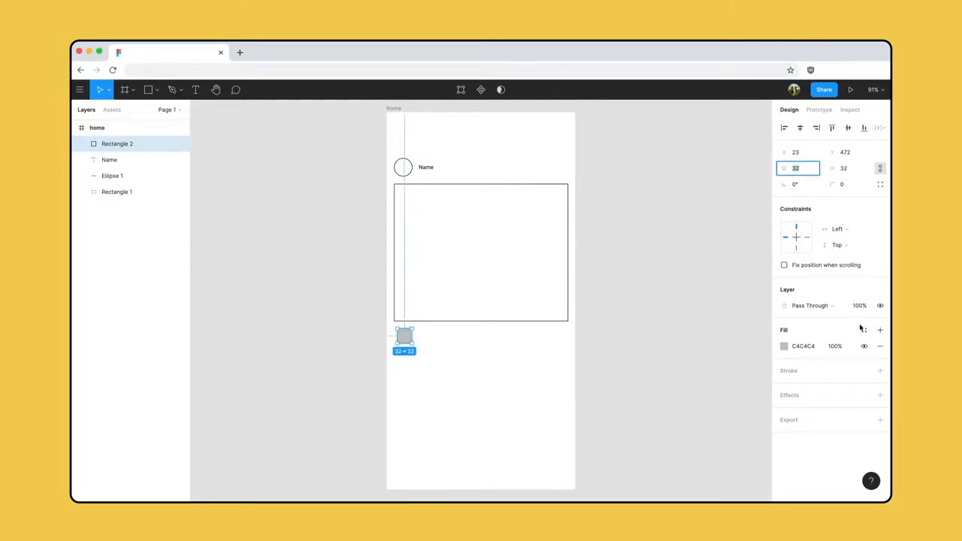
left_click(880, 347)
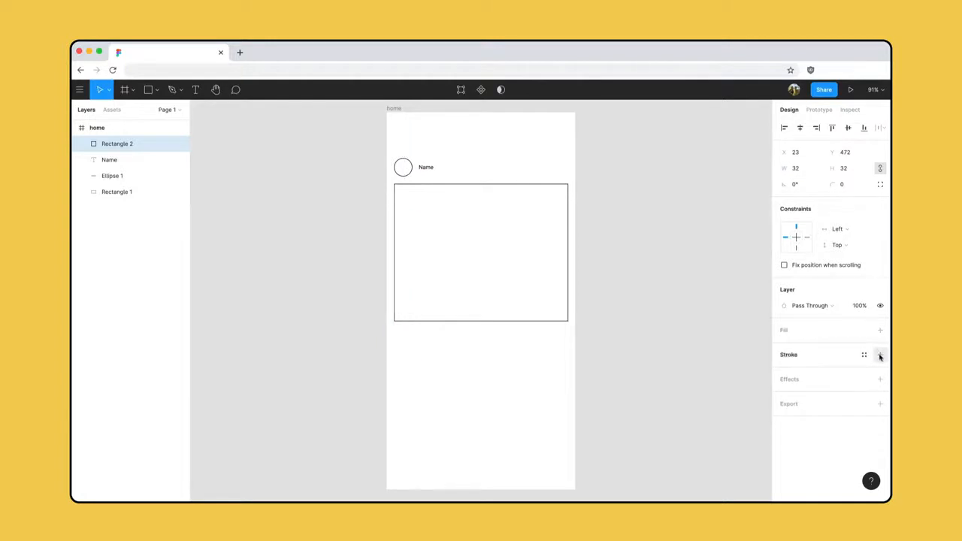
left_click(880, 354)
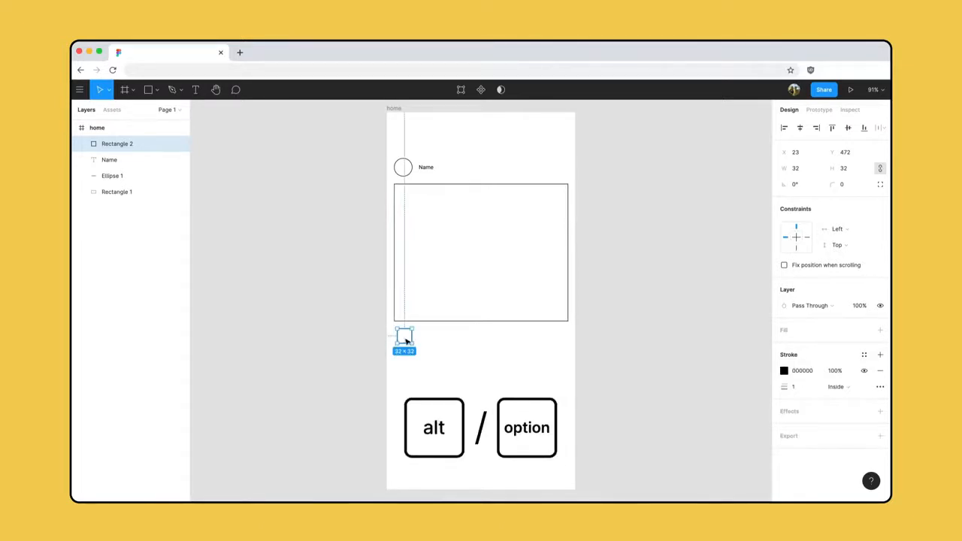
Duplicate the small square twice to form a horizontal row of three, and set their spacing to 10.
left_click_drag(405, 341, 427, 341)
key("super+d")
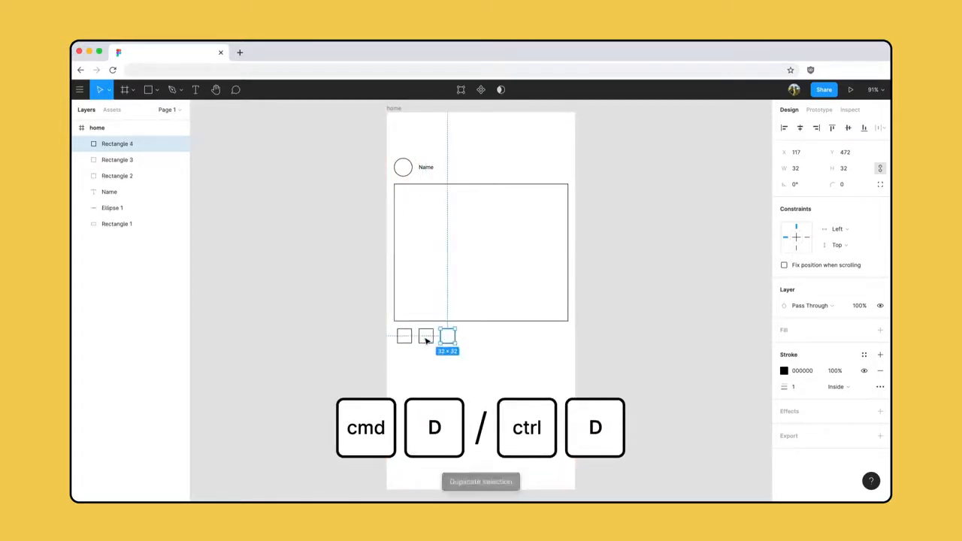
left_click(466, 356)
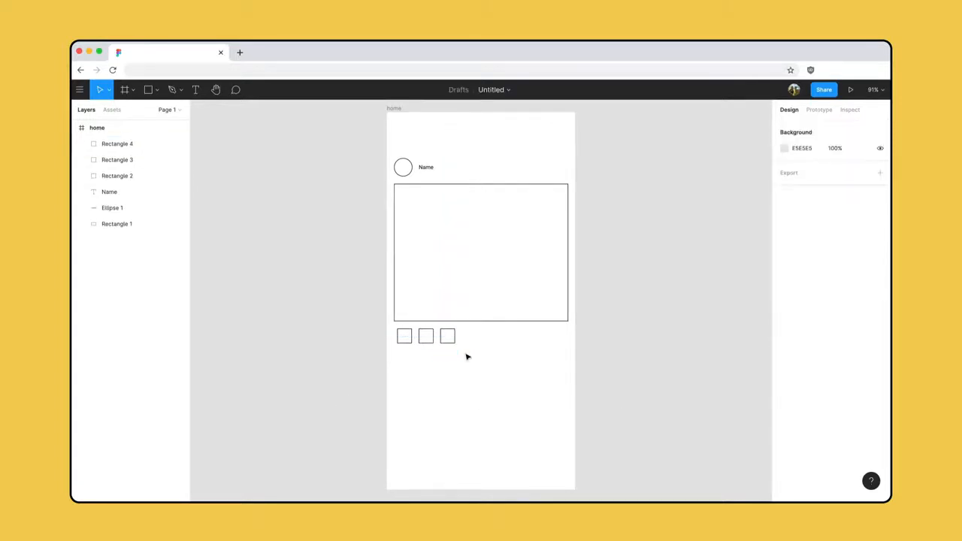
left_click_drag(465, 354, 400, 332)
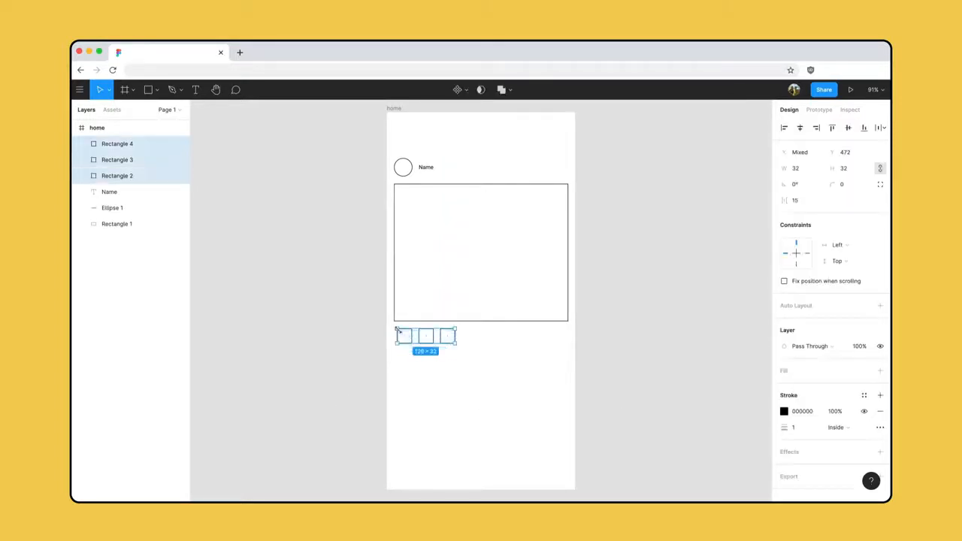
left_click(796, 200)
type("10")
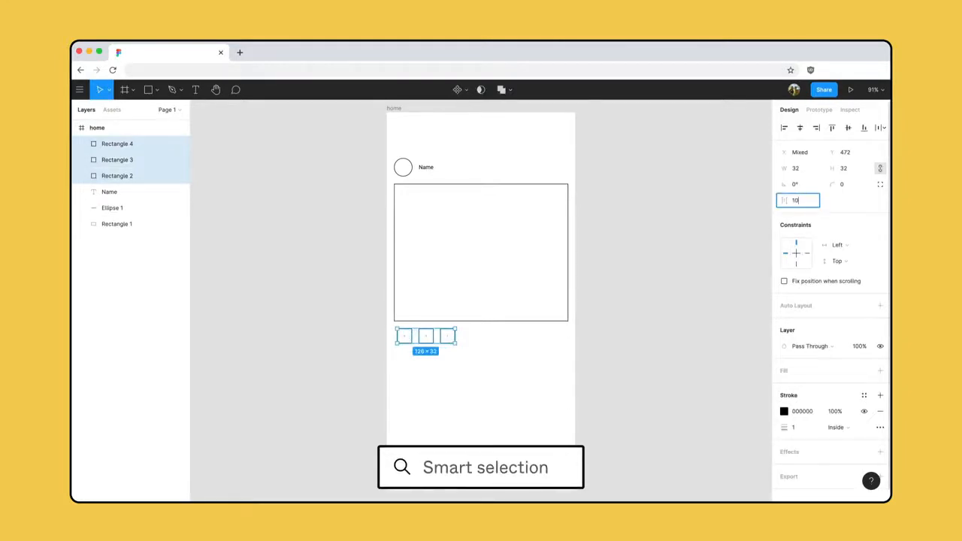
key("Return")
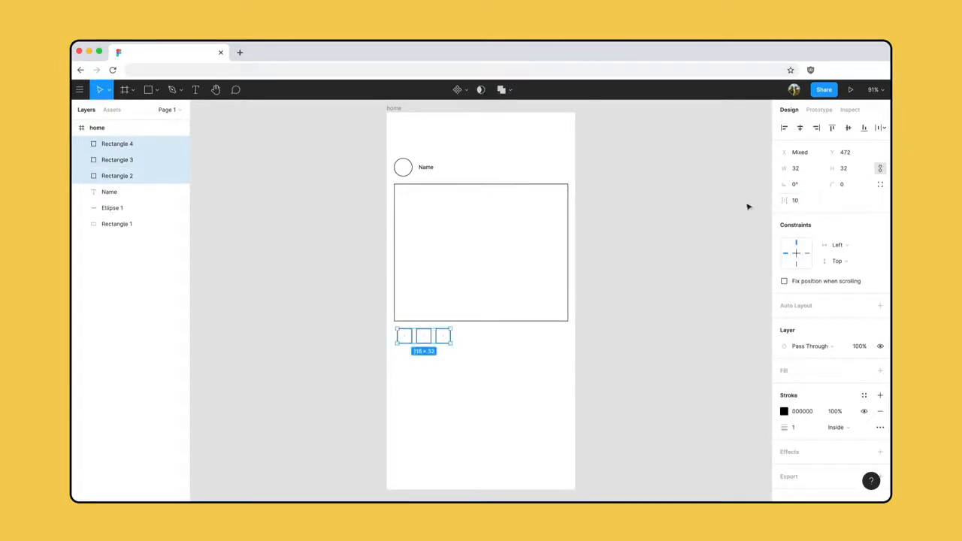
Add the text "Description for post" below the row of small squares.
left_click(196, 92)
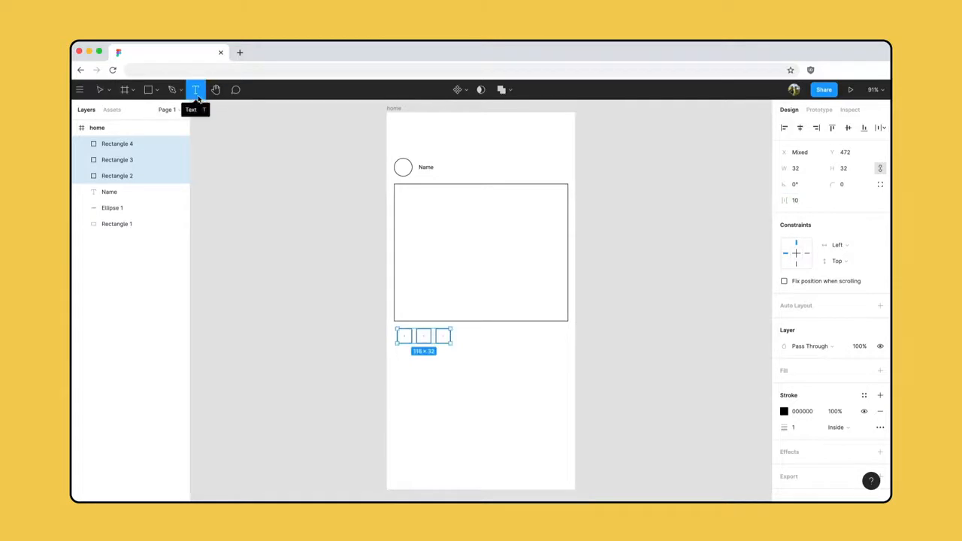
left_click(397, 353)
type("Description for p")
type("ro")
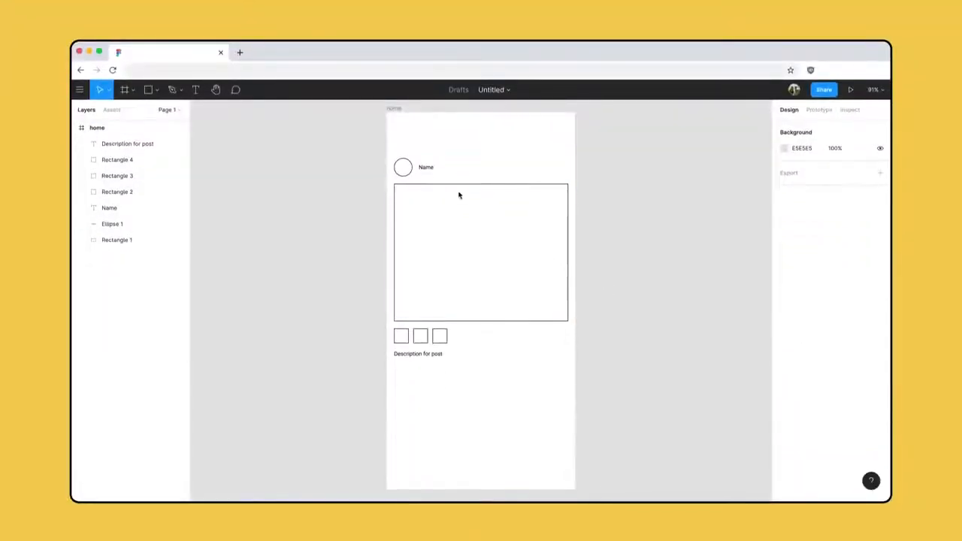
Group all the post elements in the home frame and move the group up to X 16, Y 93.
left_click_drag(390, 151, 575, 377)
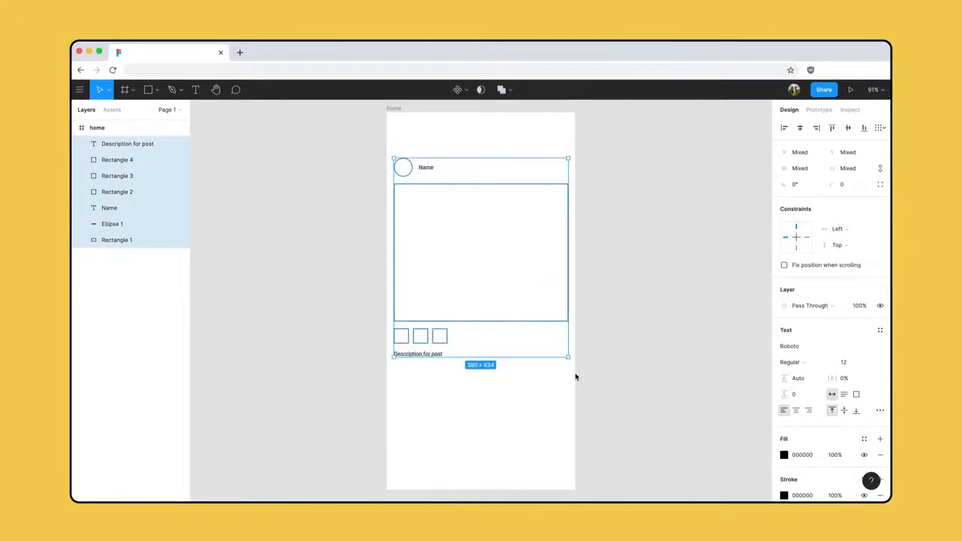
key("super+g")
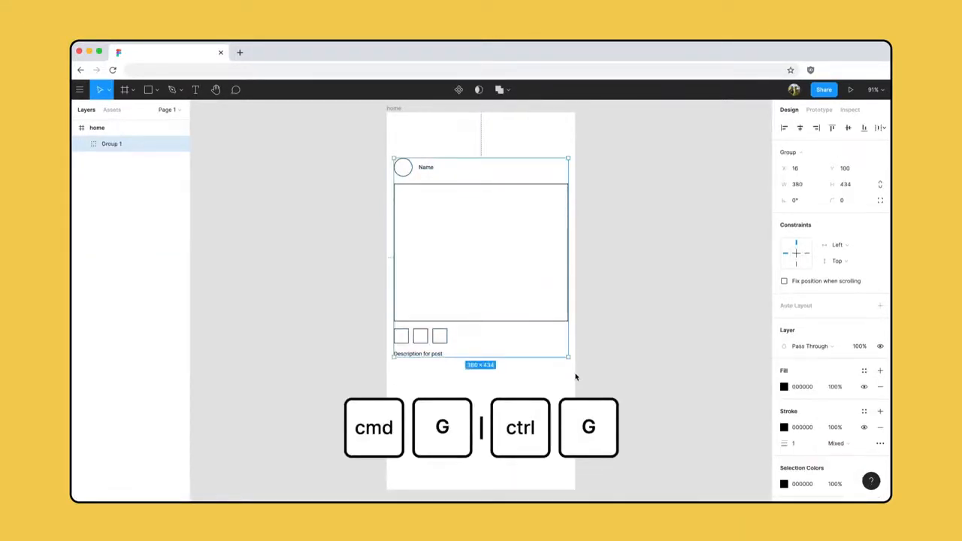
mouse_move(479, 288)
left_mouse_down()
mouse_move(454, 313)
mouse_move(479, 275)
mouse_move(483, 288)
mouse_move(476, 283)
left_mouse_up()
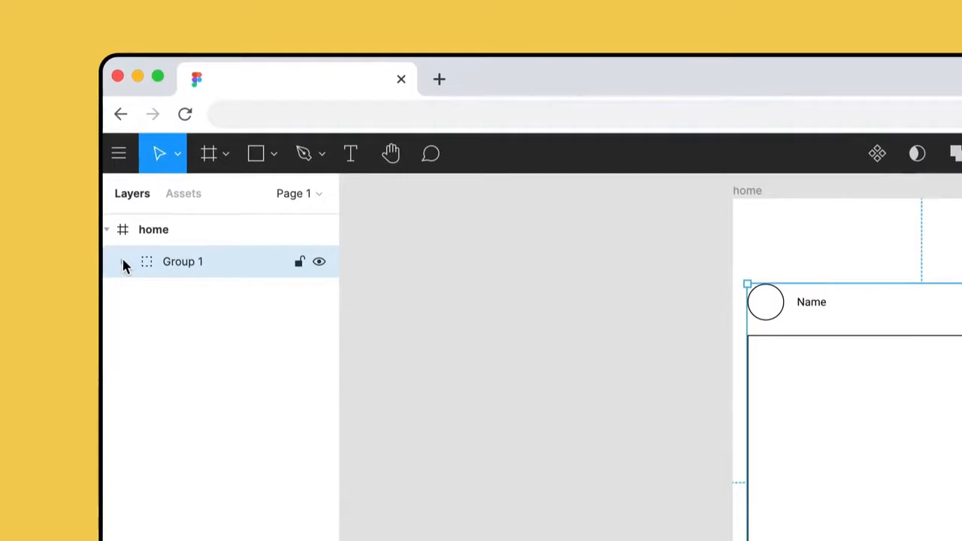
Expand the post group's layers and convert the group to a frame.
left_click(123, 262)
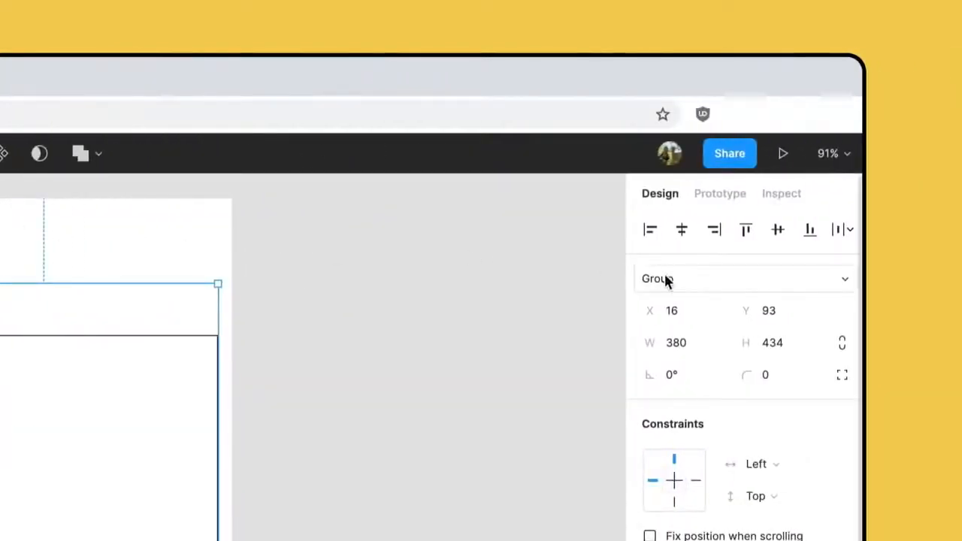
left_click(699, 279)
left_click(720, 254)
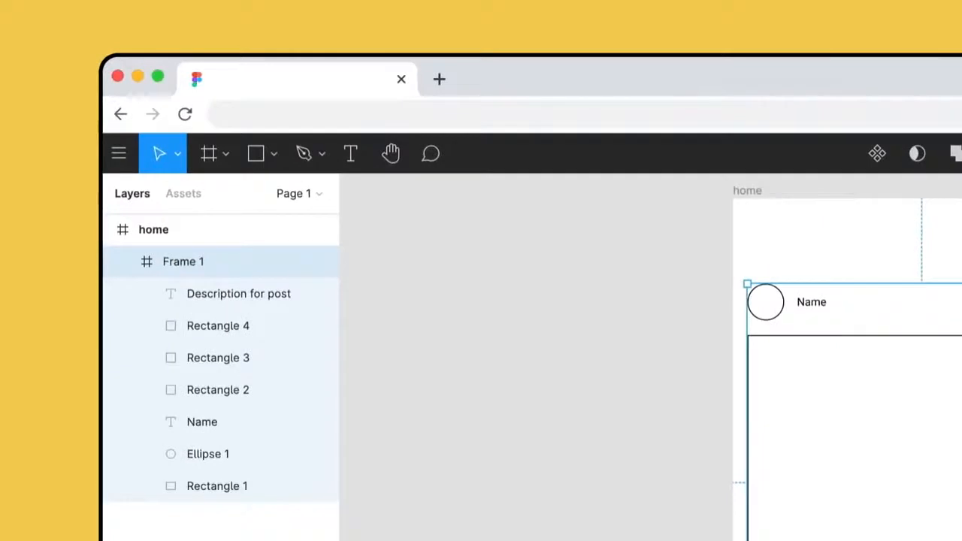
Duplicate the framed post in the home frame and place the copy directly below the original.
key("super+d")
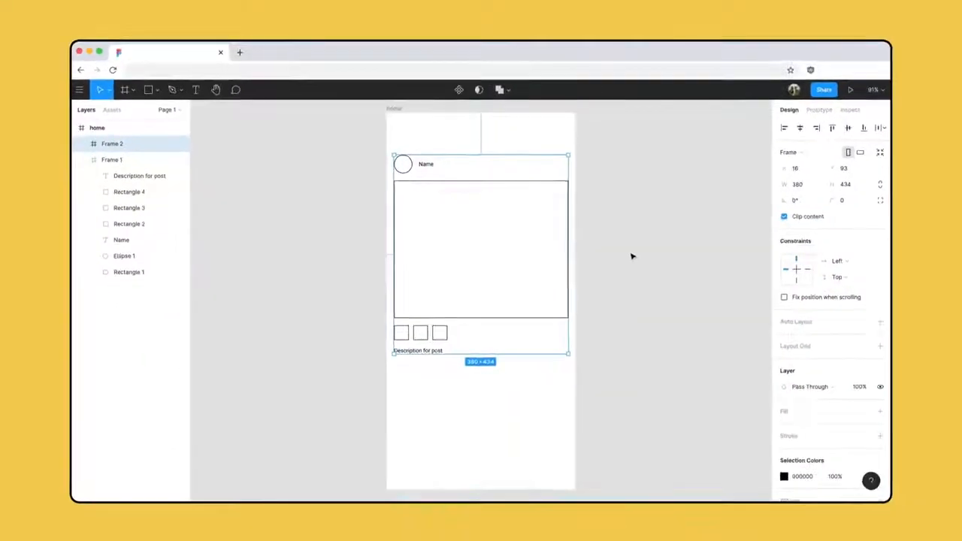
left_click_drag(526, 248, 501, 461)
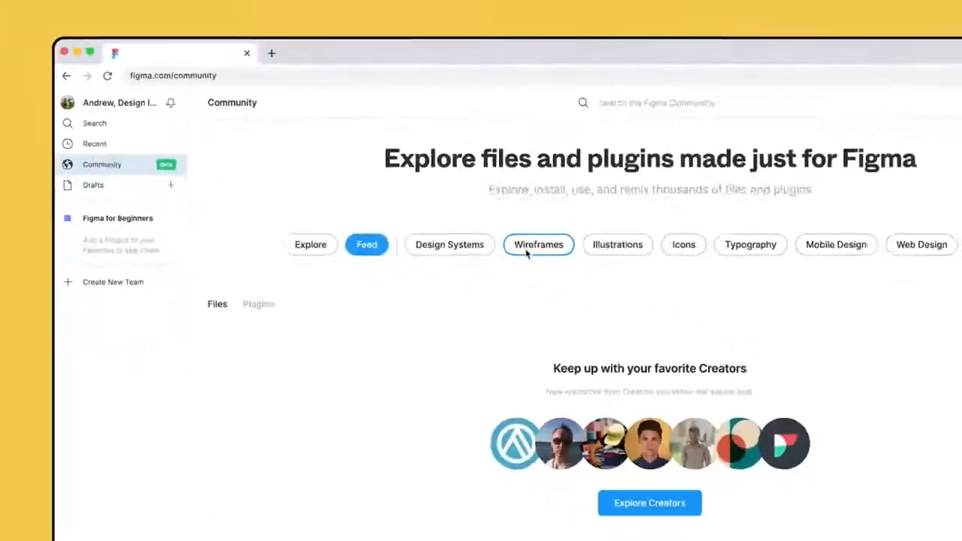
Browse the Wireframes category in the Figma Community and open the Mobile Wireframe UI Kit.
left_click(439, 209)
scroll(438, 207, "down", 12)
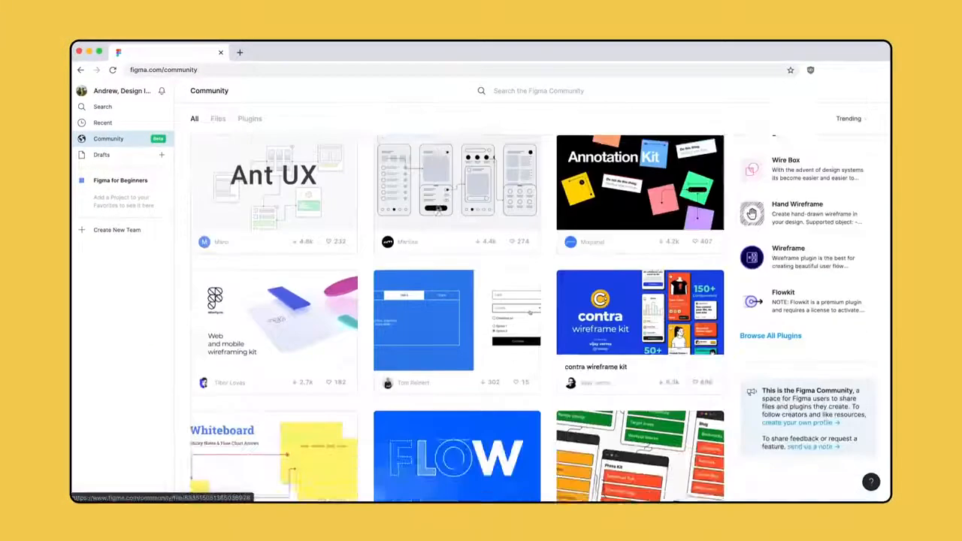
scroll(438, 208, "down", 2)
left_click(639, 248)
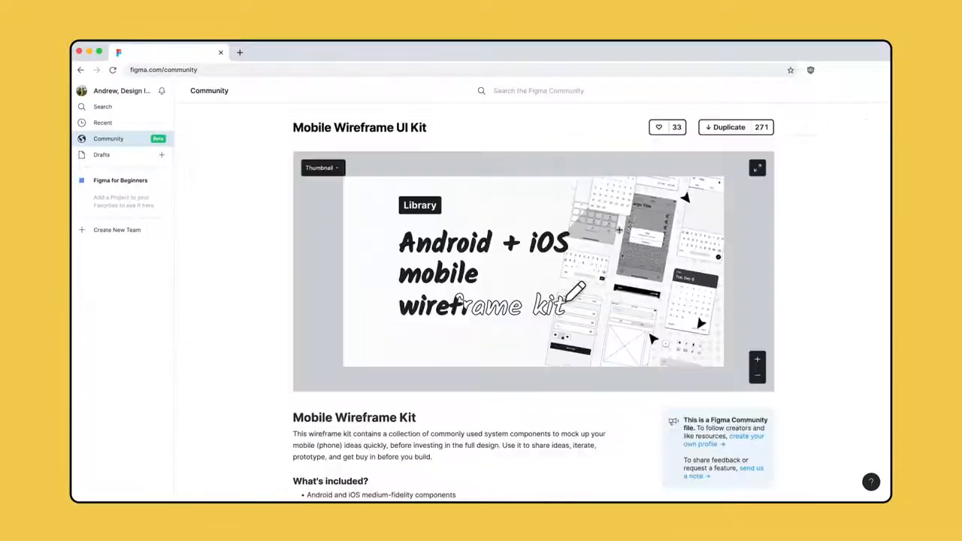
Preview the Android page of the Mobile Wireframe UI Kit and duplicate the kit as an own file.
left_click(322, 168)
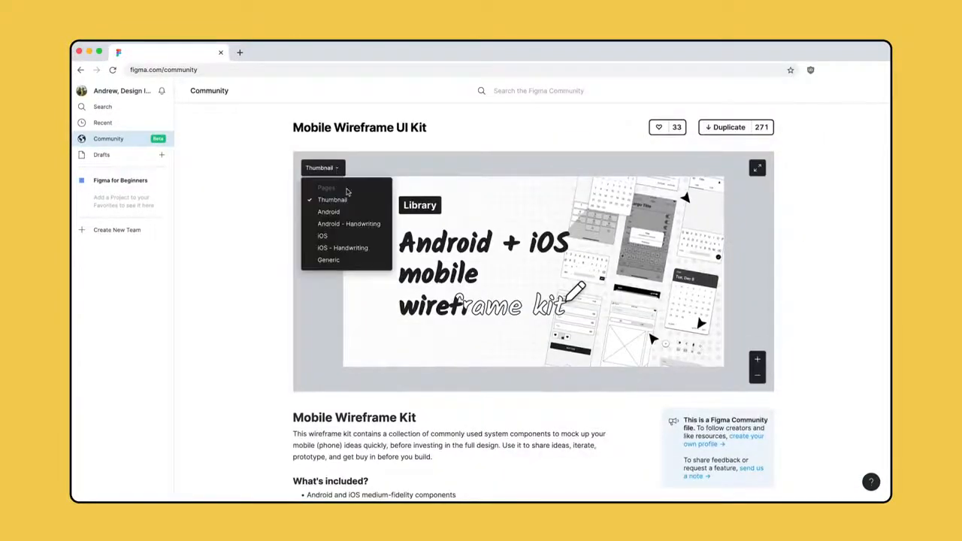
left_click(334, 211)
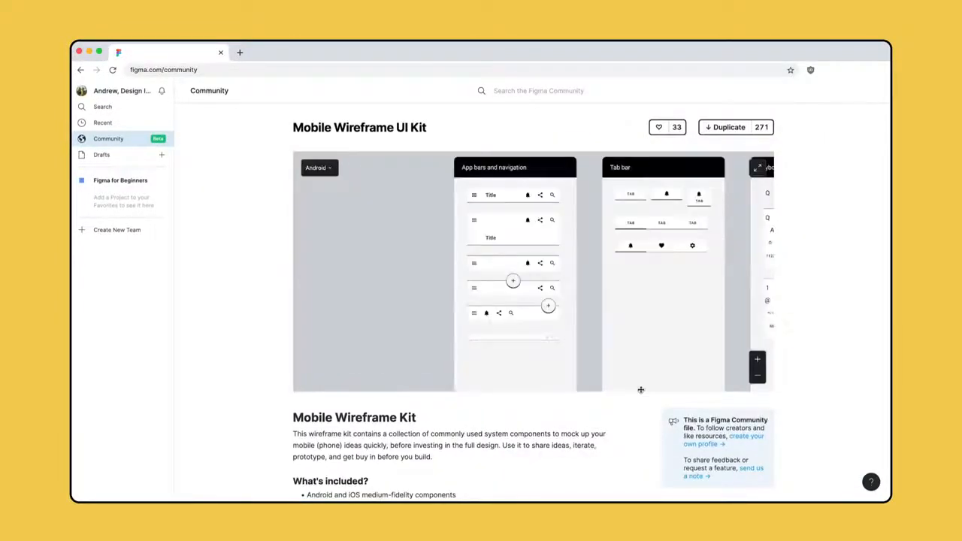
left_click(744, 128)
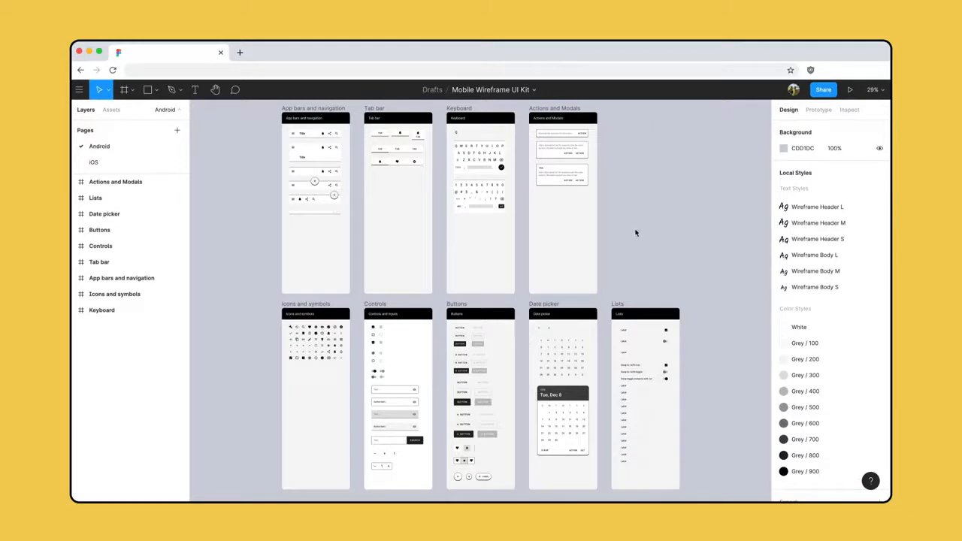
Move the Mobile Wireframe UI Kit file from Drafts to the Petma Wireframe project.
left_click(534, 91)
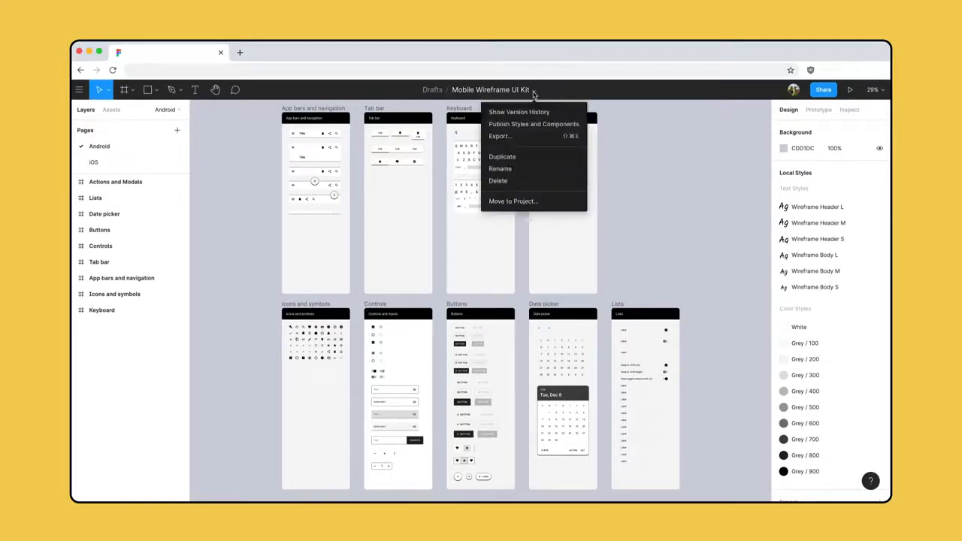
left_click(550, 201)
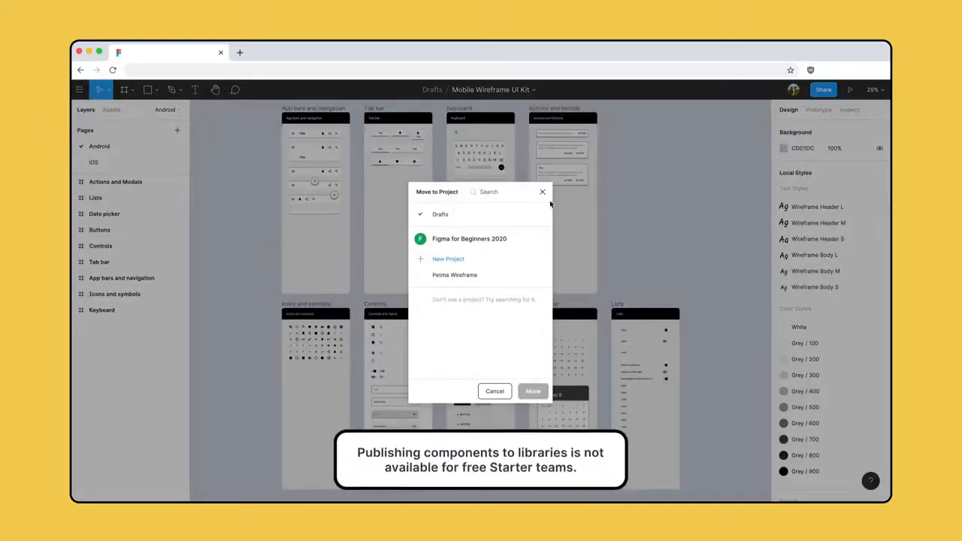
left_click(500, 277)
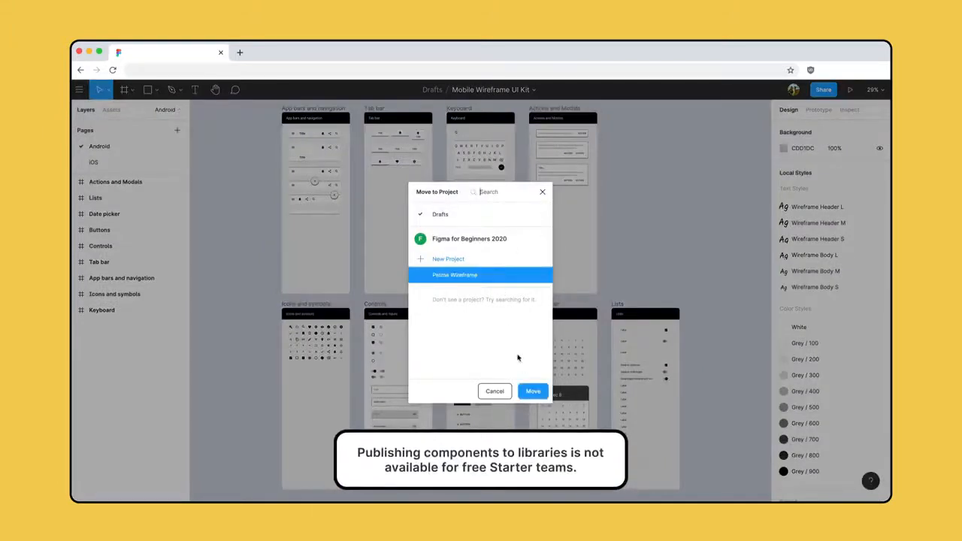
left_click(532, 392)
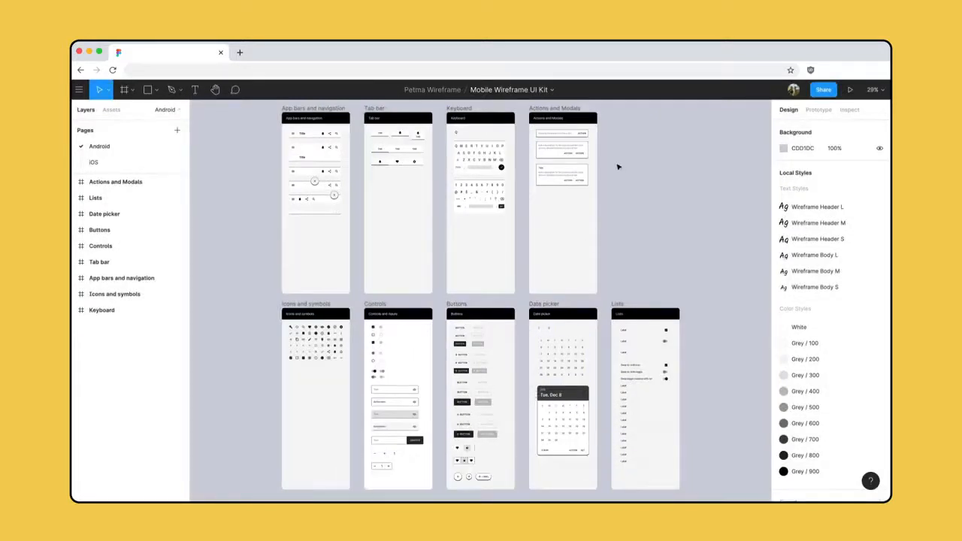
Publish the styles and components of the Mobile Wireframe UI Kit as a team library.
left_click(551, 91)
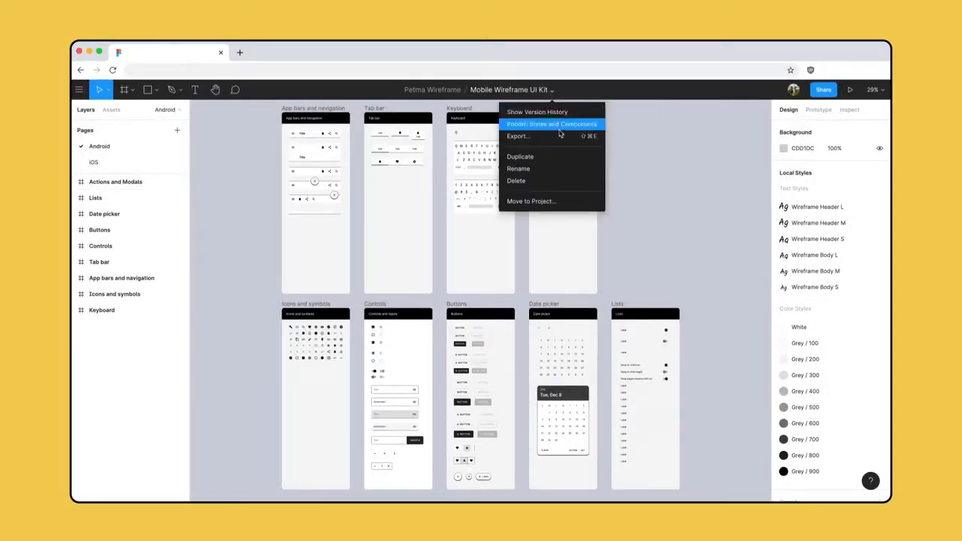
left_click(560, 128)
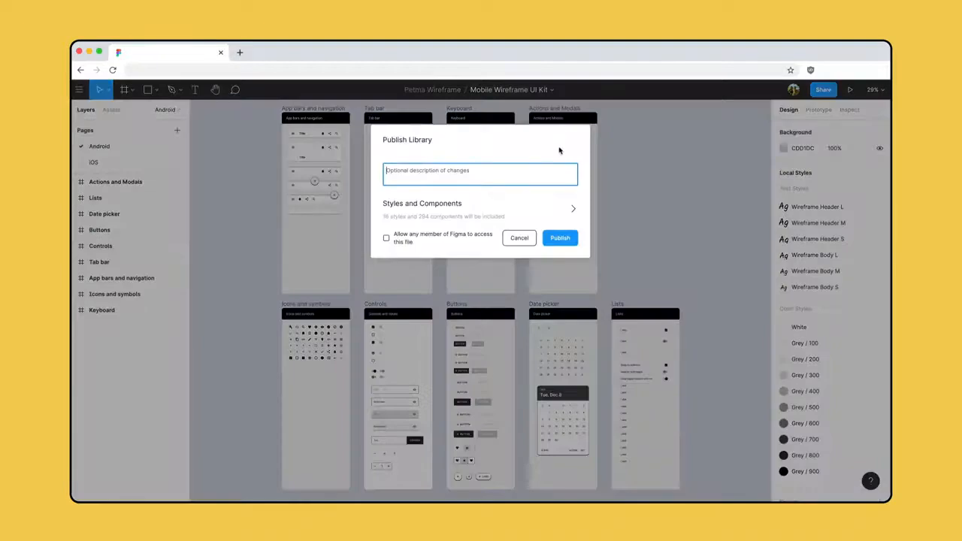
left_click(563, 209)
left_click(560, 440)
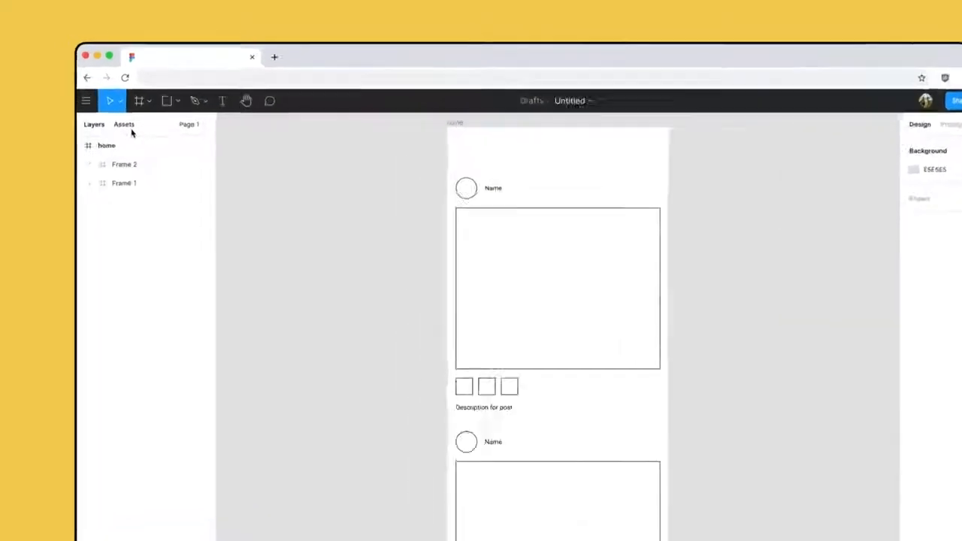
Enable the Mobile Wireframe UI Kit library in the pet app wireframe file.
left_click(116, 114)
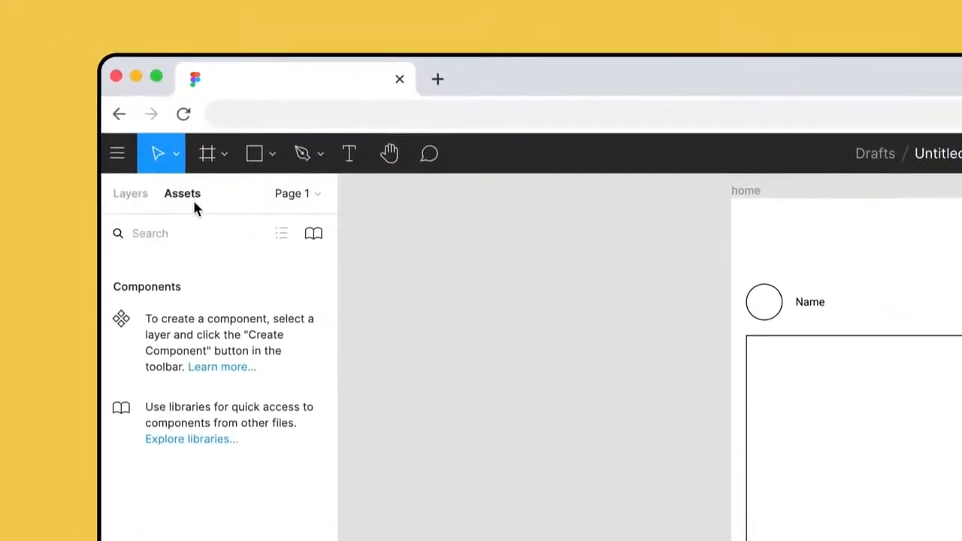
left_click(314, 239)
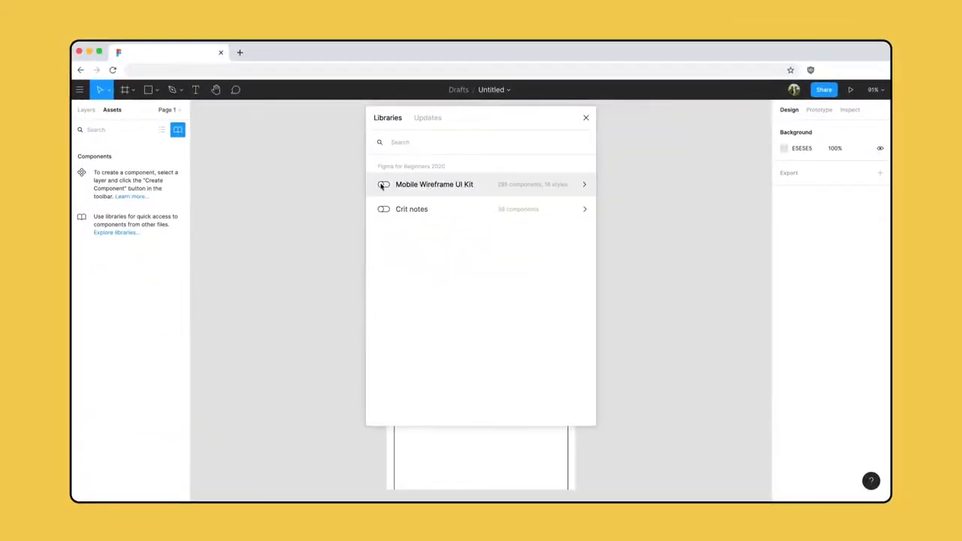
left_click(382, 185)
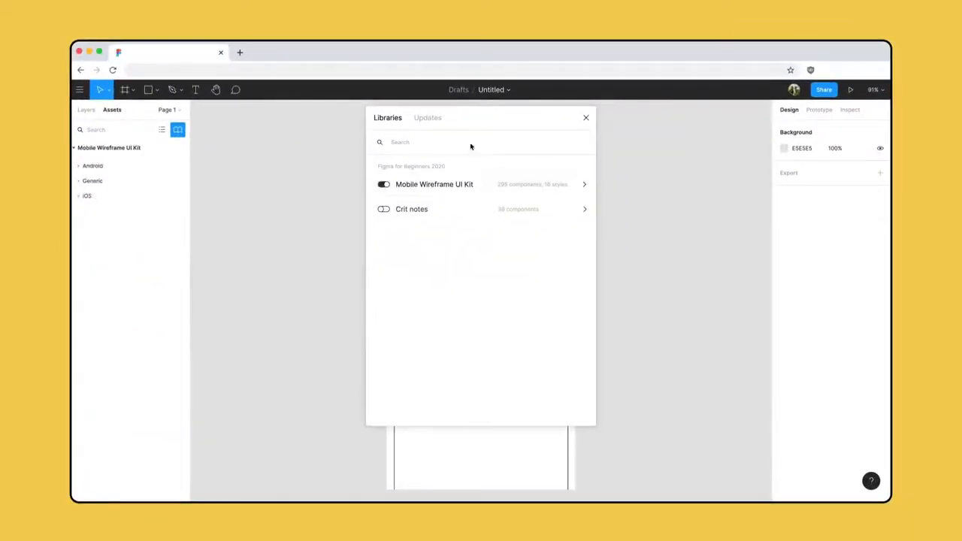
left_click(586, 119)
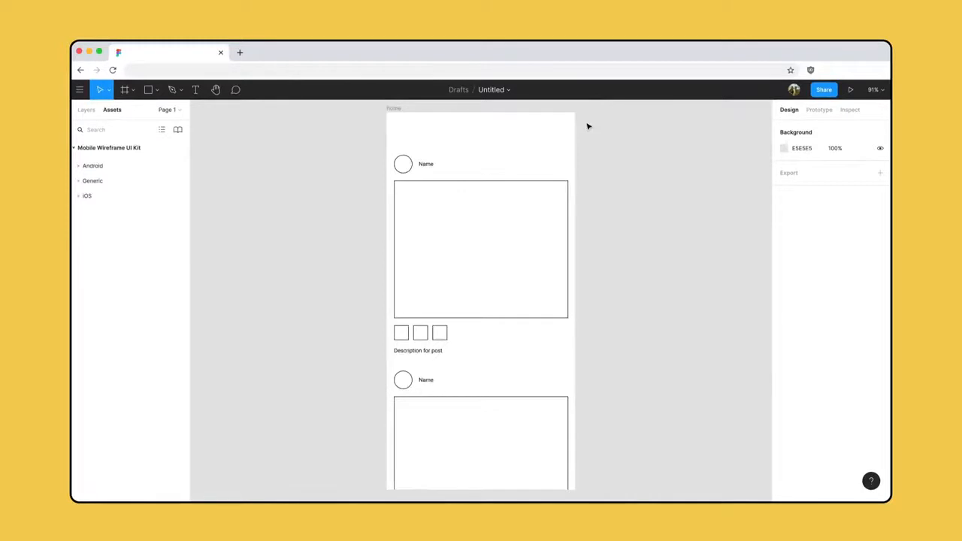
Browse the kit's Generic and button components with a wider sidebar, and add the status-bar component above the first post in the home frame.
left_click(80, 182)
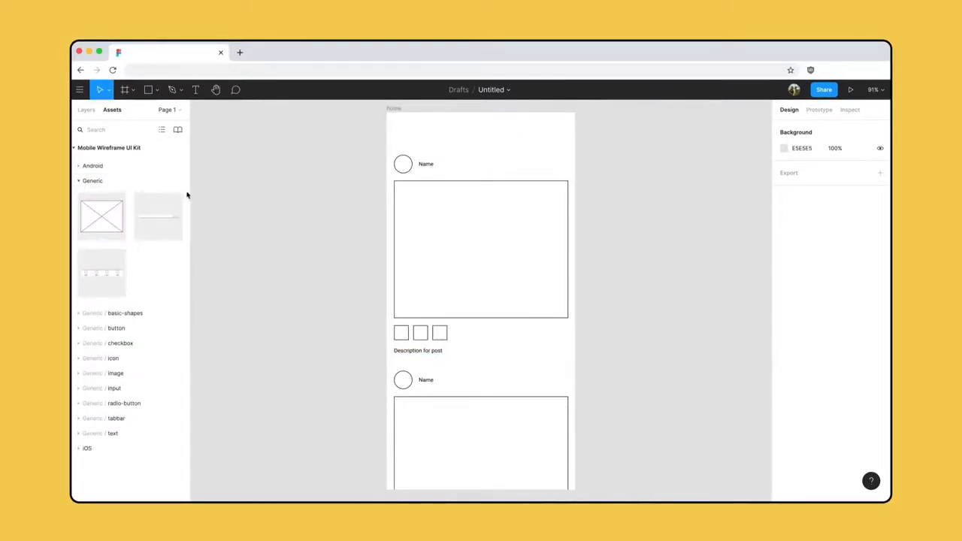
left_click_drag(189, 192, 263, 194)
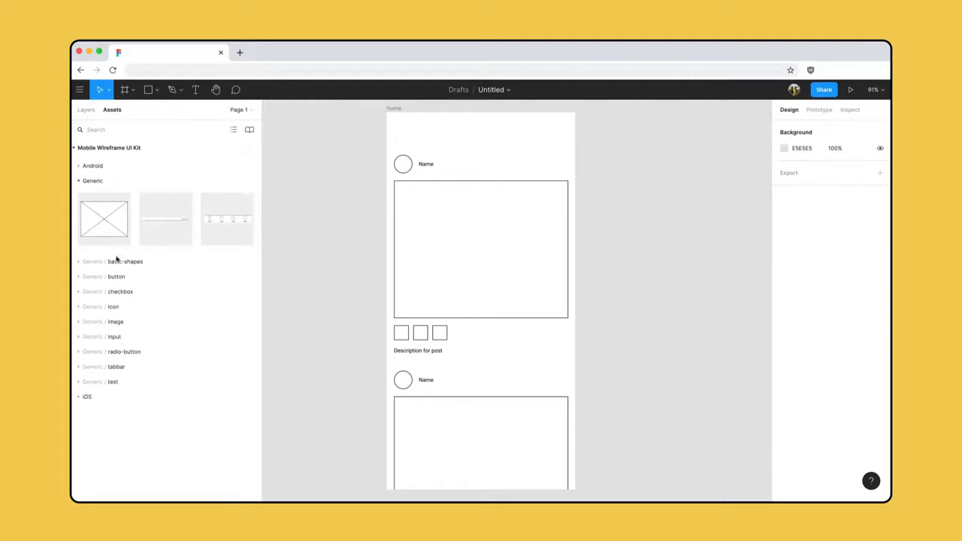
left_click(79, 278)
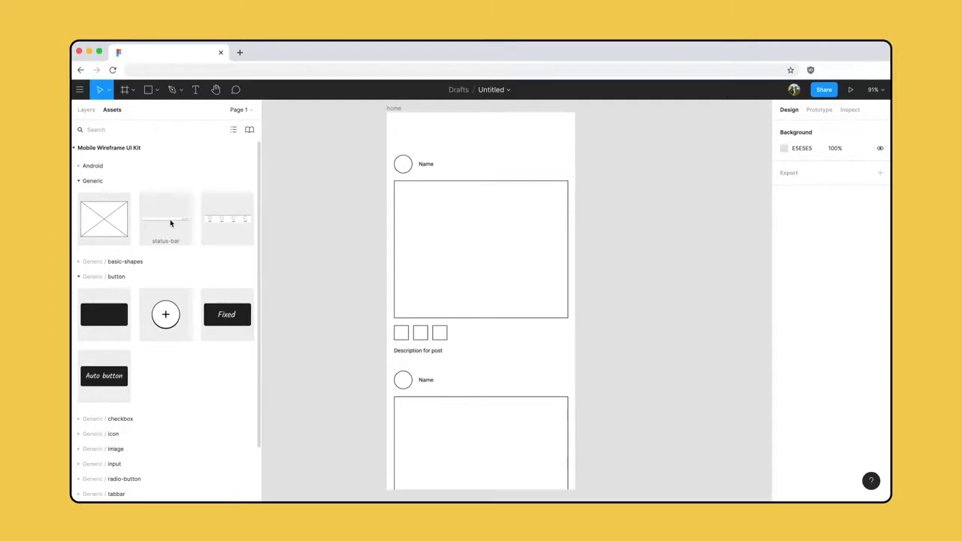
left_click_drag(170, 224, 461, 132)
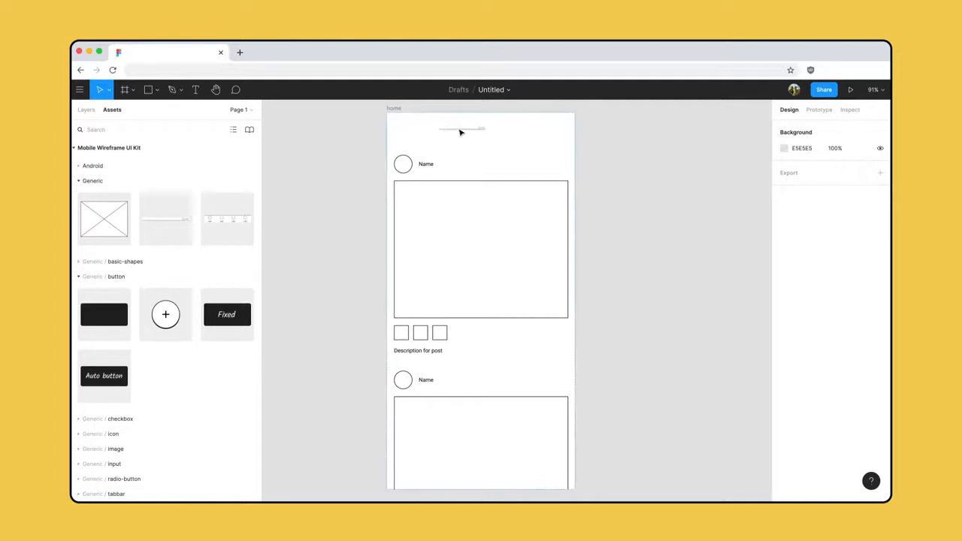
left_click_drag(461, 132, 461, 132)
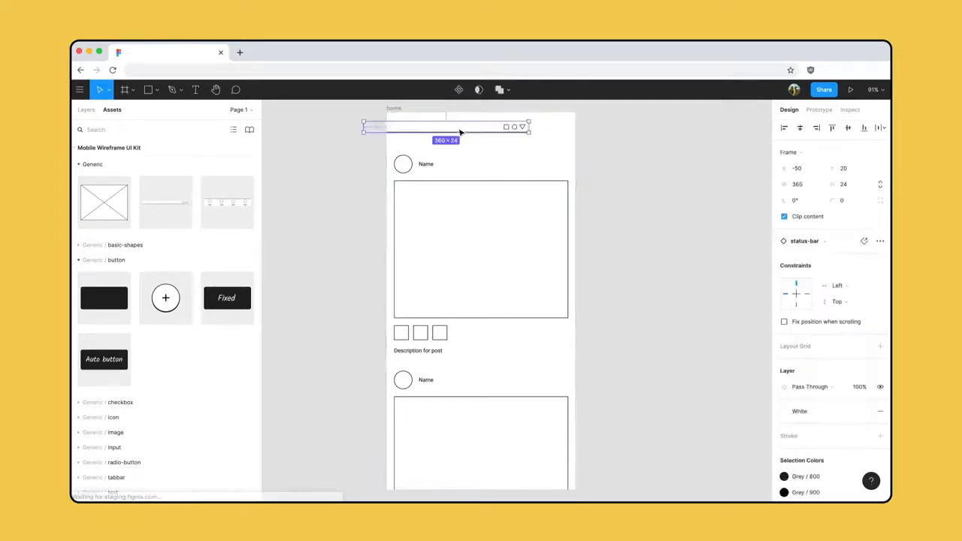
Align the status bar to the home frame's top-left corner at width 411, and add the round plus button near the frame's bottom-right corner.
left_click(784, 127)
left_click(832, 128)
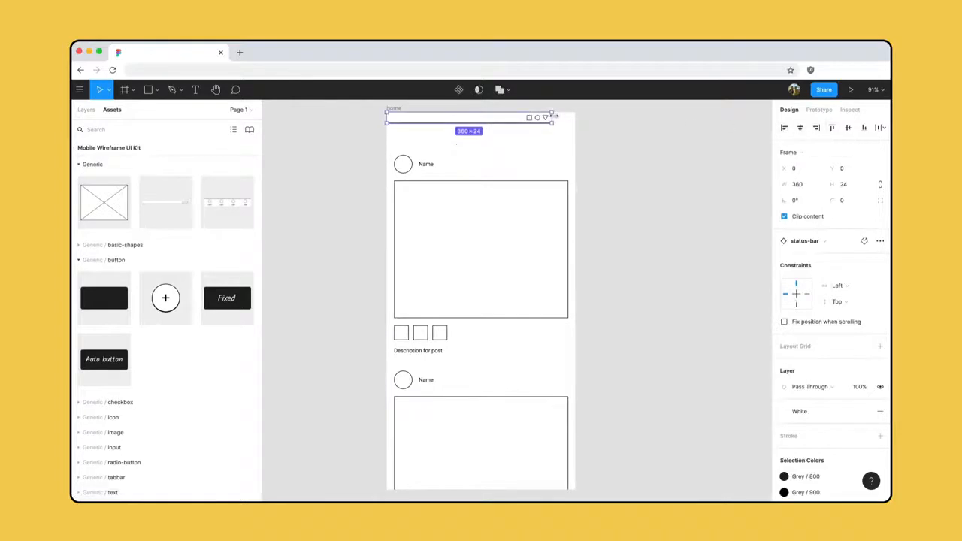
left_click_drag(553, 117, 576, 117)
left_click_drag(187, 308, 572, 474)
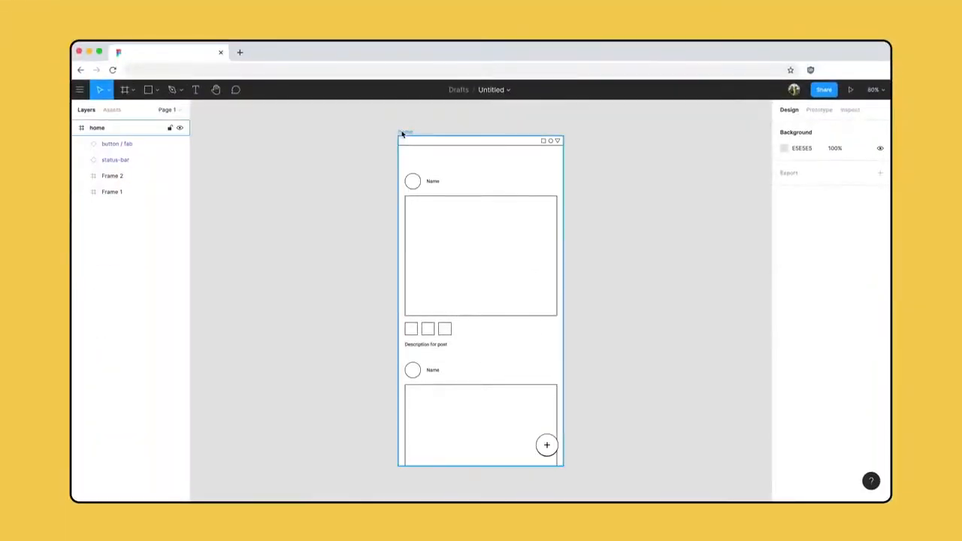
Try enlarging the home frame from its bottom-right corner and undo the resize.
left_click(402, 134)
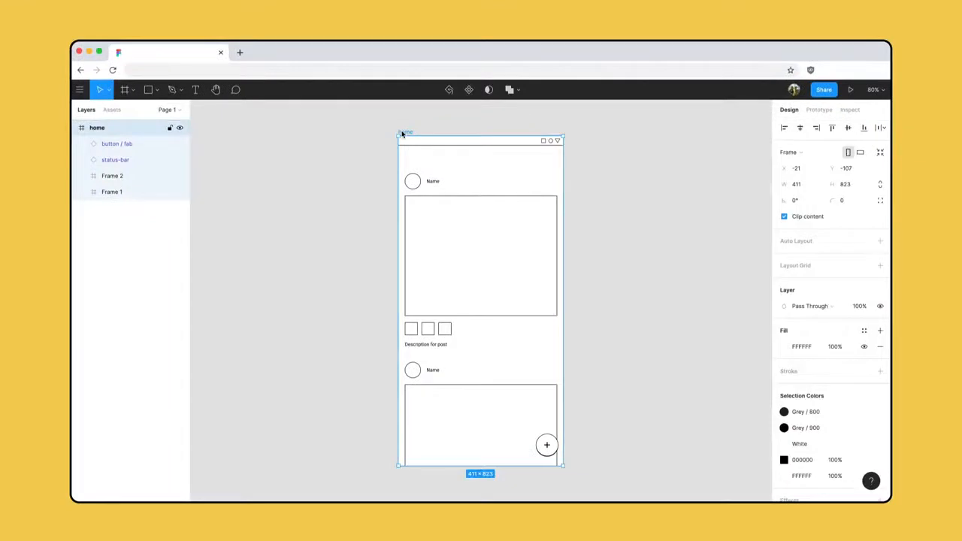
left_click_drag(565, 467, 593, 488)
key("super+z")
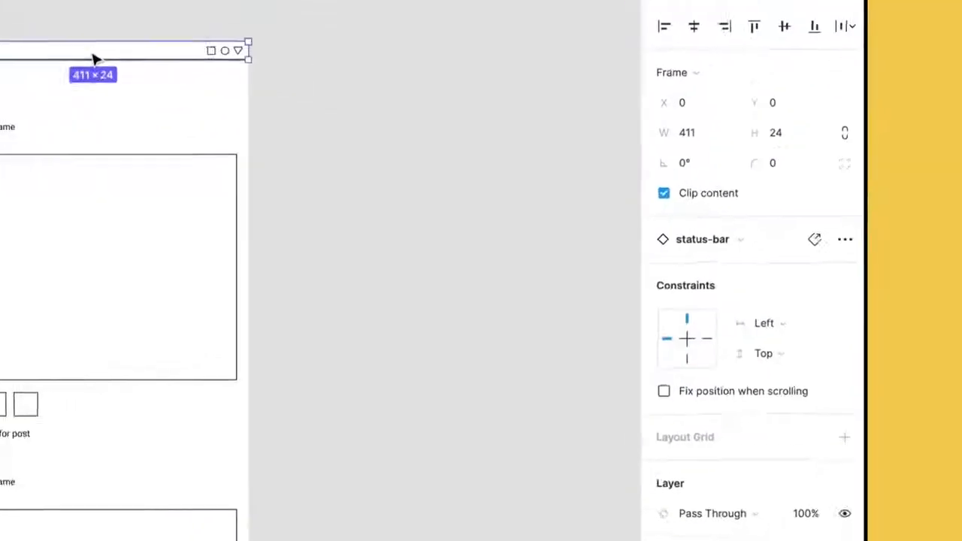
Constrain the status bar horizontally to Left & Right, and the round plus button to Right and Bottom.
left_click(786, 338)
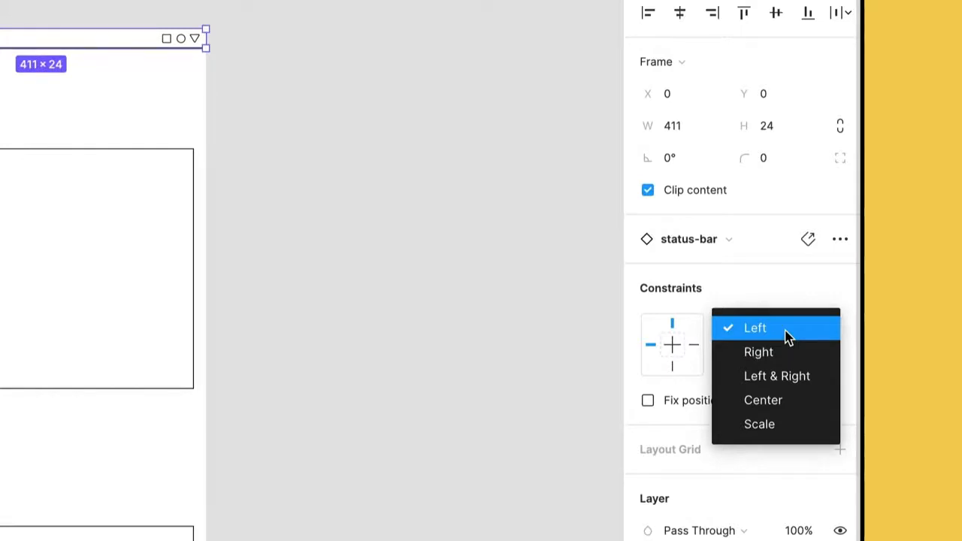
left_click(819, 379)
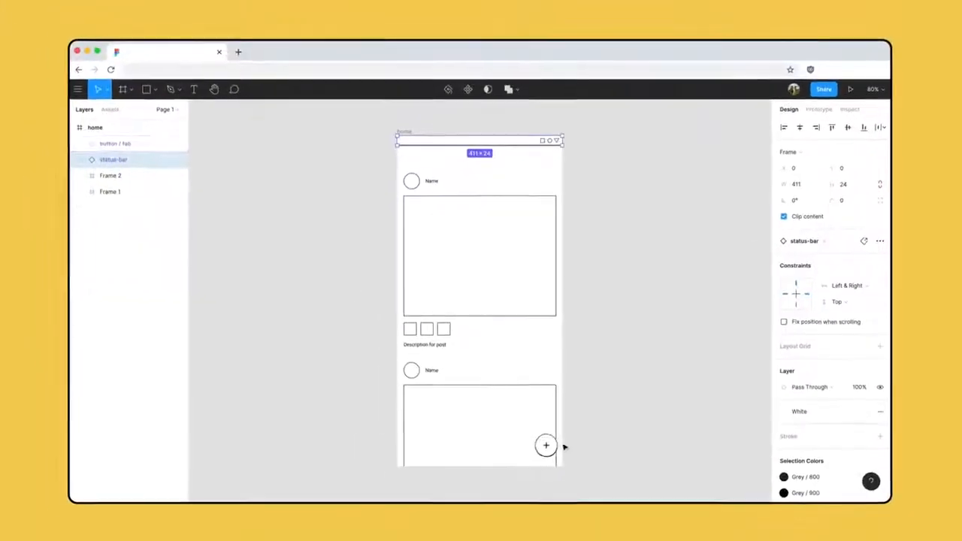
left_click(556, 447)
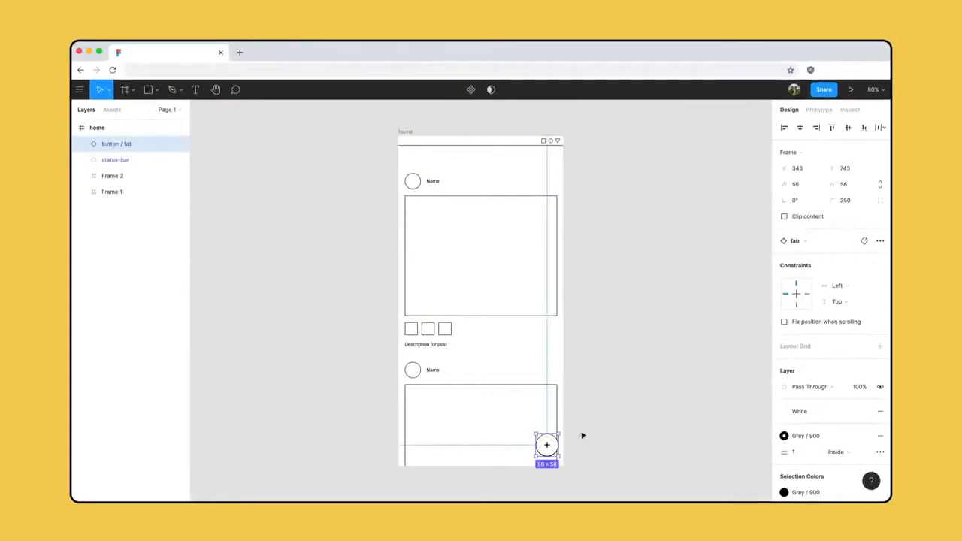
left_click(808, 294)
left_click(797, 305)
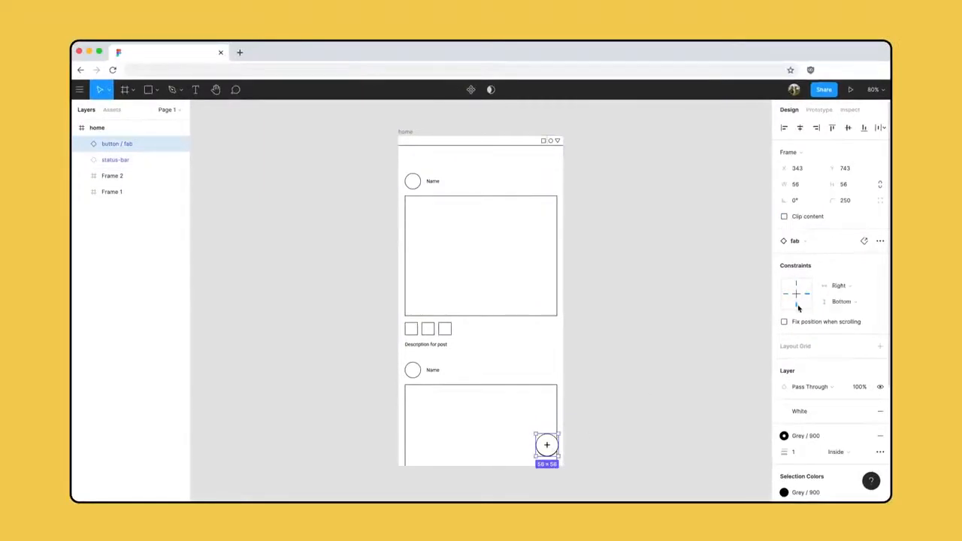
Try resizing the home frame to test how the constrained status bar and plus button respond.
left_click(442, 148)
mouse_move(563, 466)
left_mouse_down()
mouse_move(624, 477)
mouse_move(618, 451)
mouse_move(571, 438)
mouse_move(556, 481)
mouse_move(592, 487)
mouse_move(591, 455)
mouse_move(578, 451)
mouse_move(574, 471)
left_mouse_up()
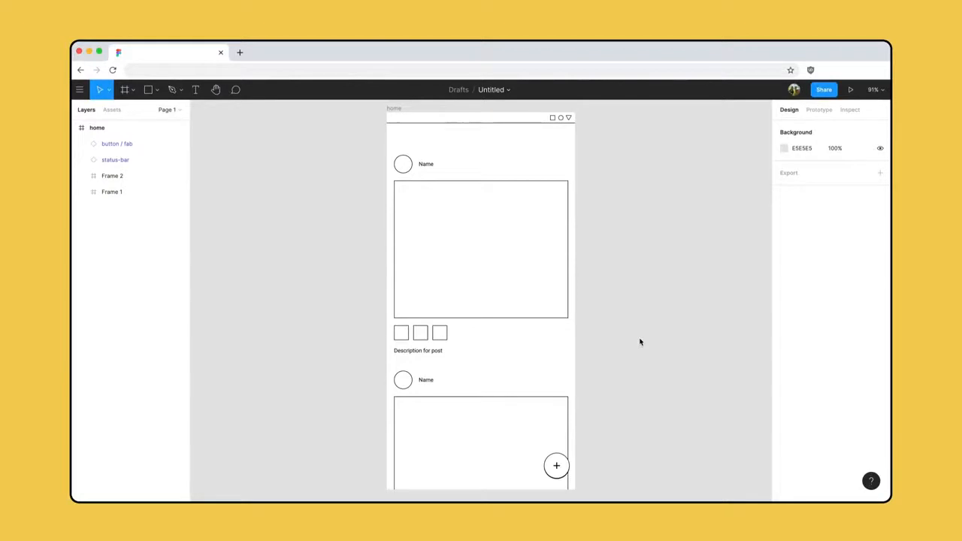
Add a second Google Pixel 2 XL frame beside the home frame.
key("f")
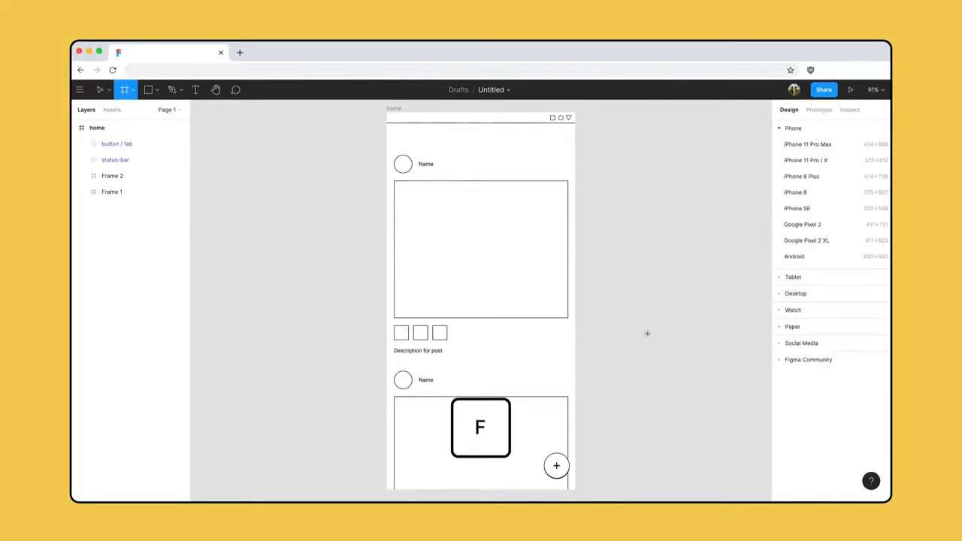
left_click(842, 244)
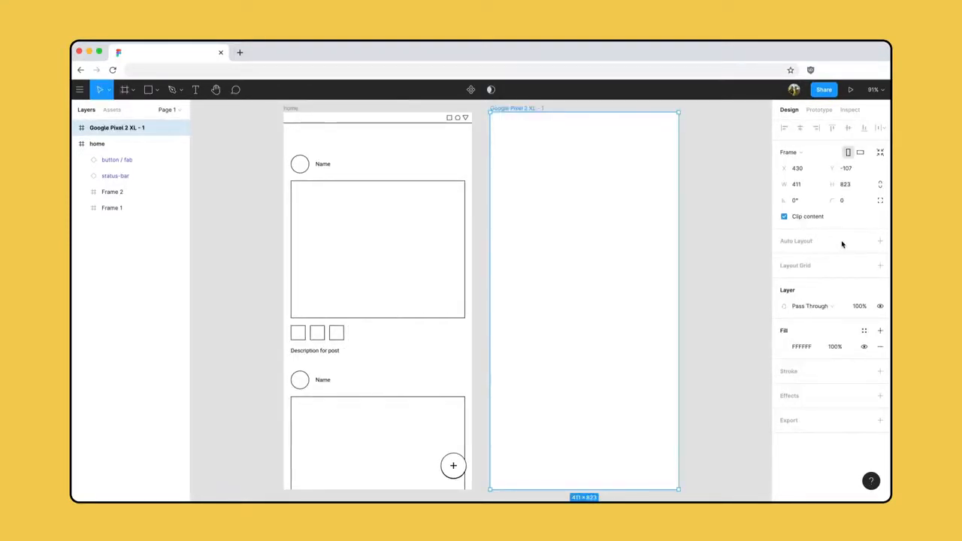
Add a "Menu item" text label inside the second Pixel 2 XL frame.
key("t")
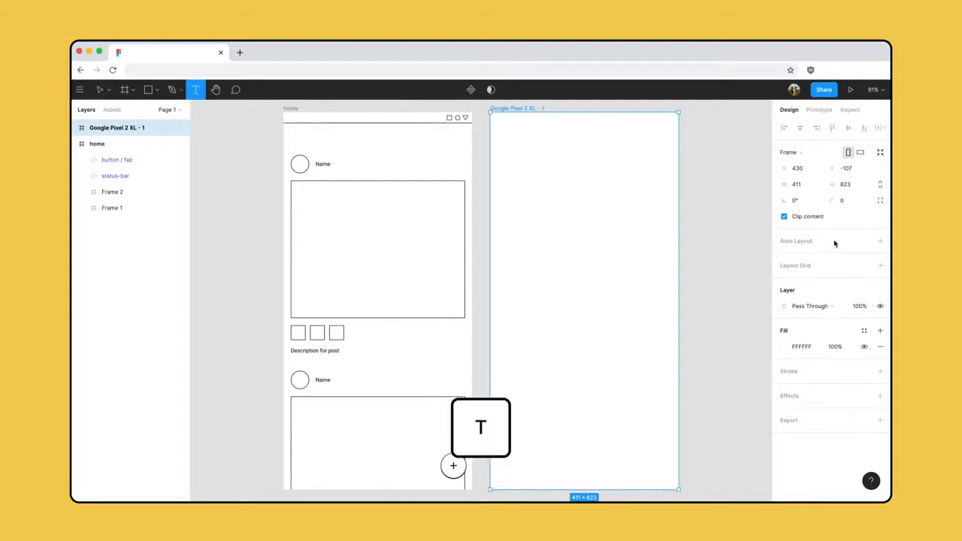
left_click(521, 224)
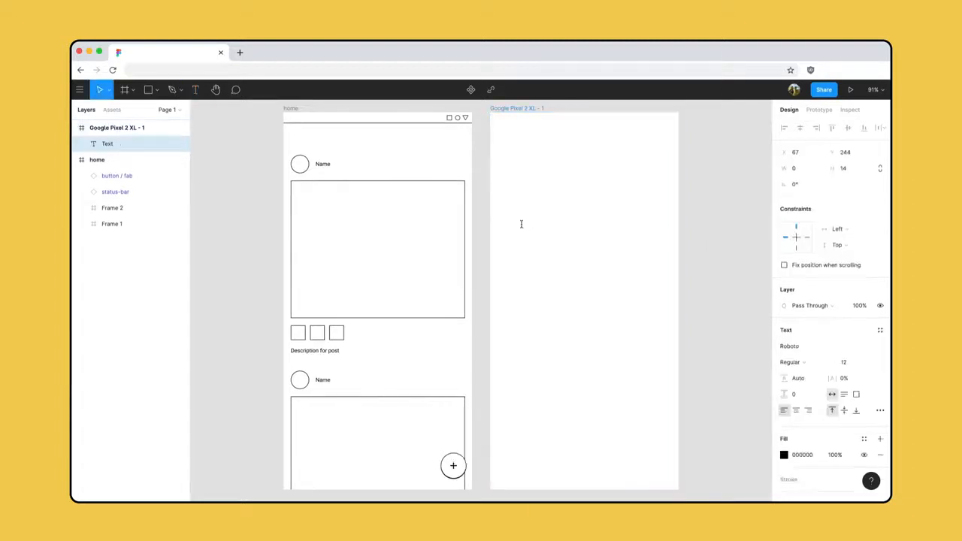
type("Menu ite")
key("Escape")
Set the "Menu item" text box's width to 200 and its font size to 20.
left_click(809, 168)
type("200")
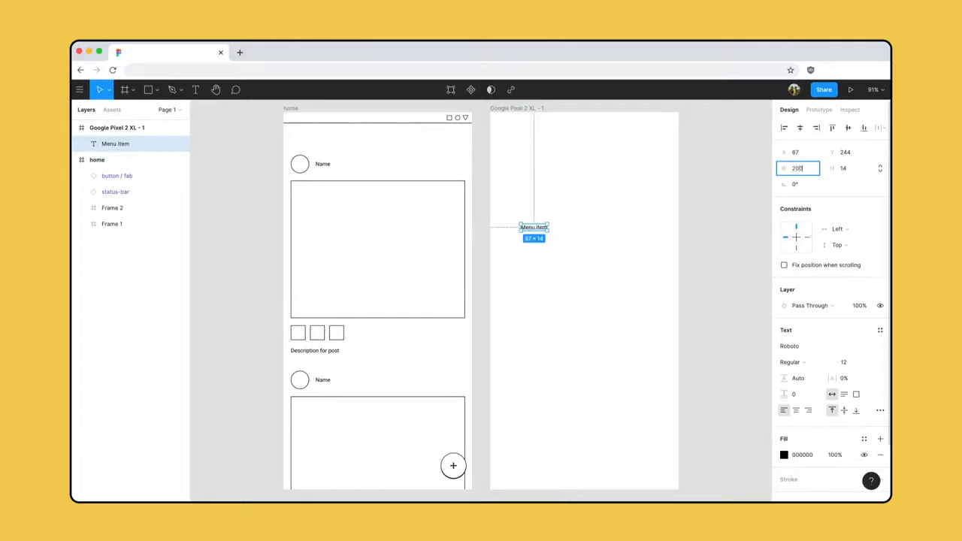
key("Return")
left_click(846, 361)
type("20")
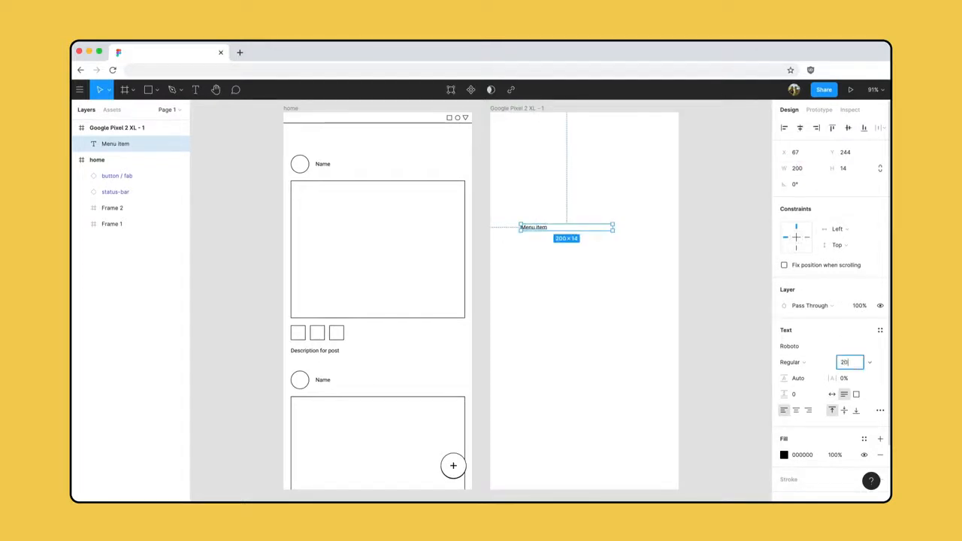
key("Return")
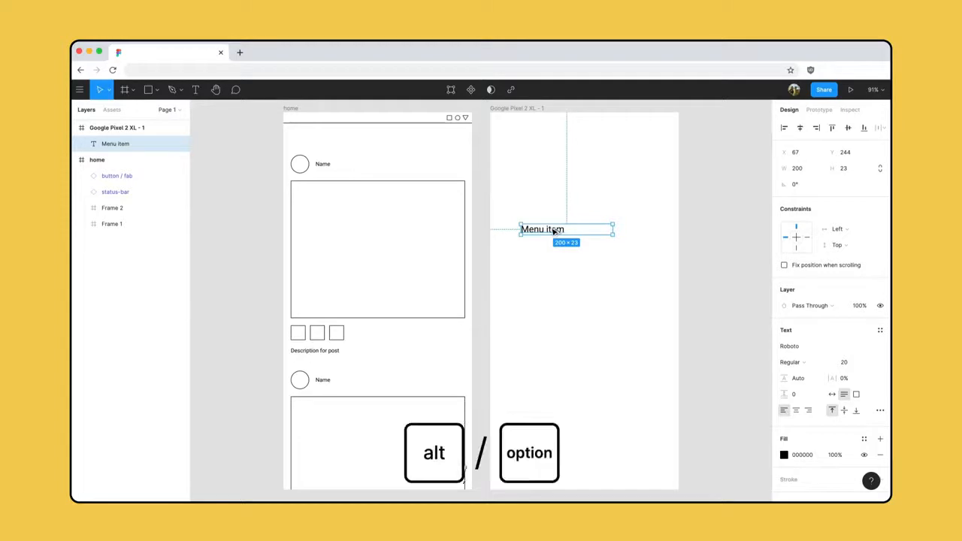
Duplicate the "Menu item" text just below itself and repeat the duplication at equal spacing until the list has six items.
left_click_drag(553, 231, 554, 255)
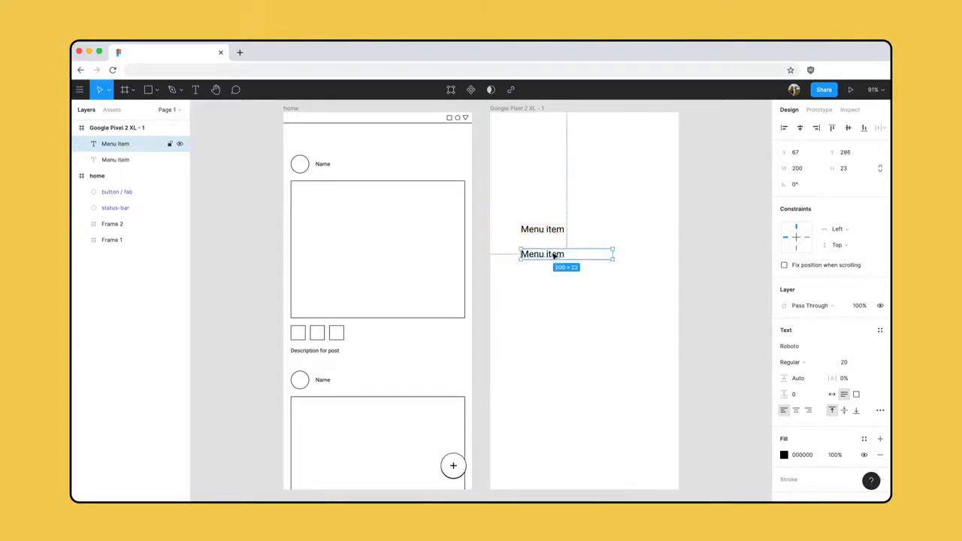
key("super+d")
key("super+d")
key("super+d")
key("super+d")
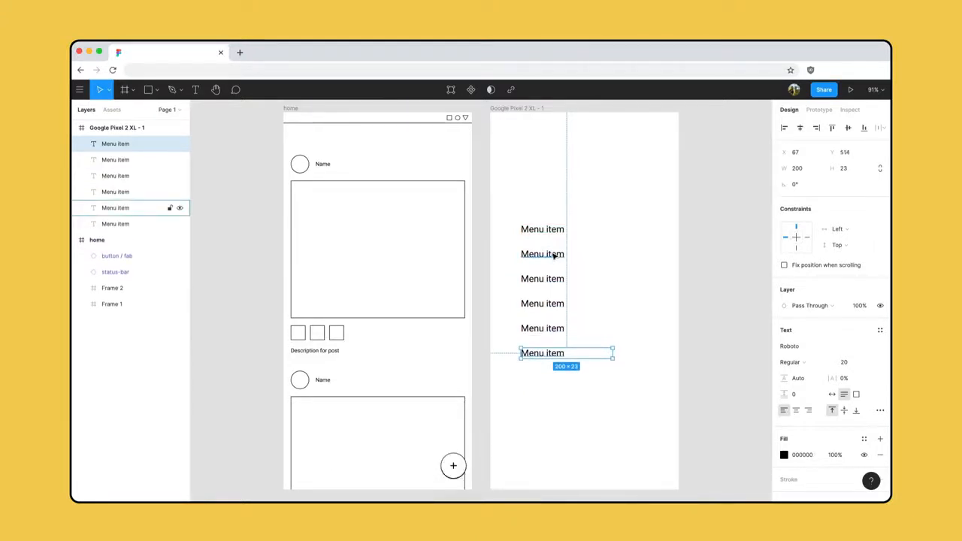
Copy the status bar and the round plus button from the home frame into the second Pixel 2 XL frame.
left_click(443, 122)
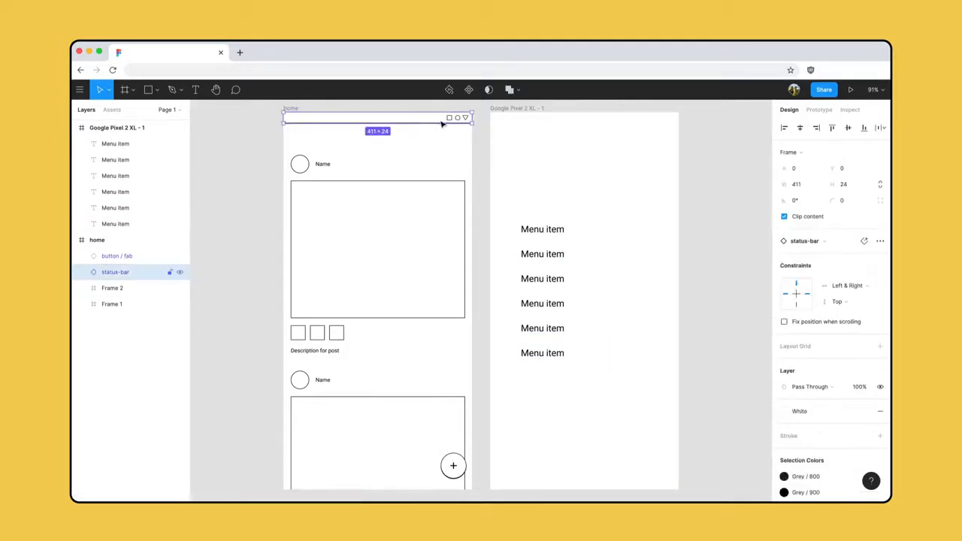
left_click(461, 469, "shift")
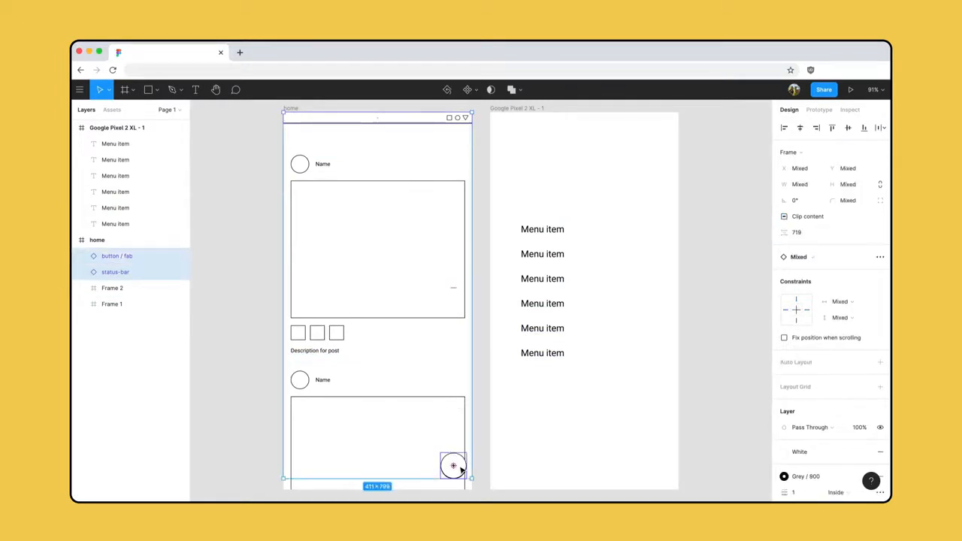
key("super+c")
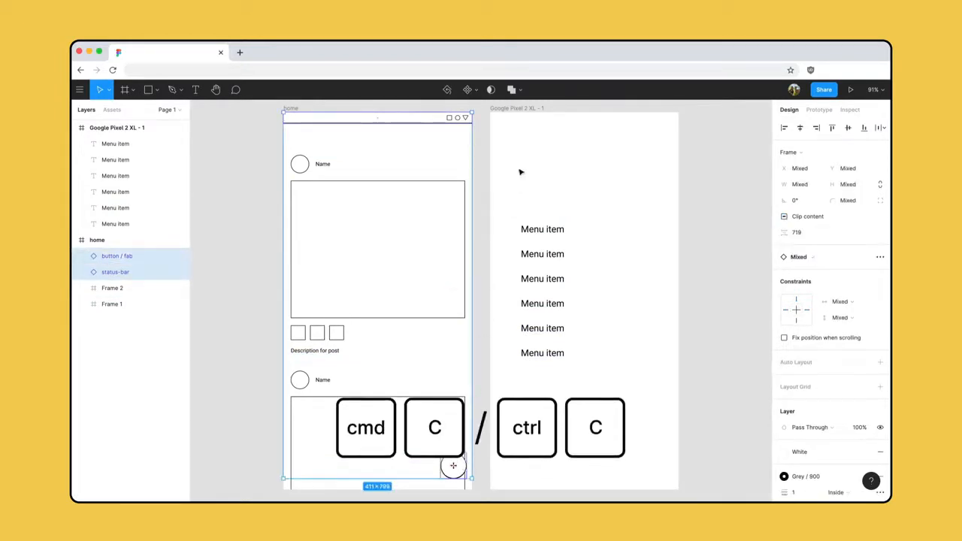
left_click(531, 110)
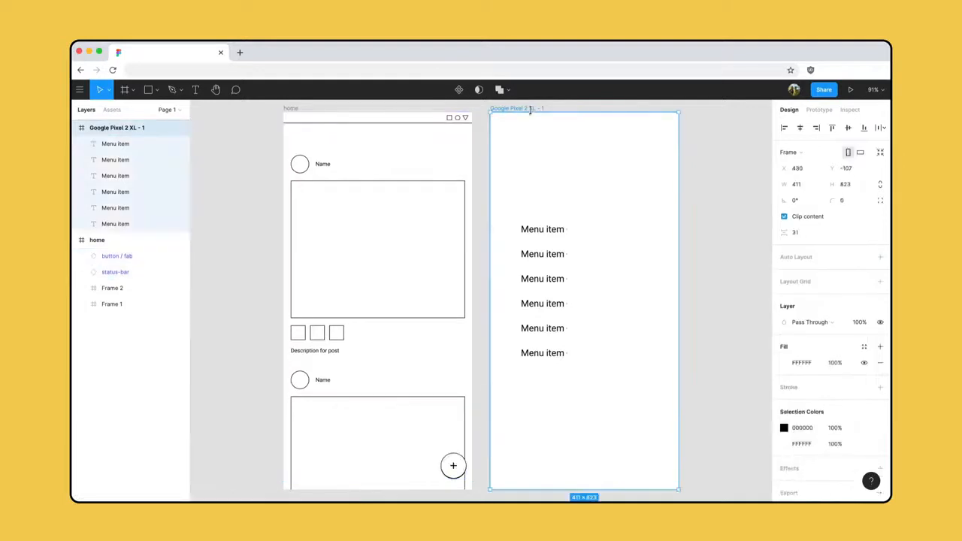
key("super+v")
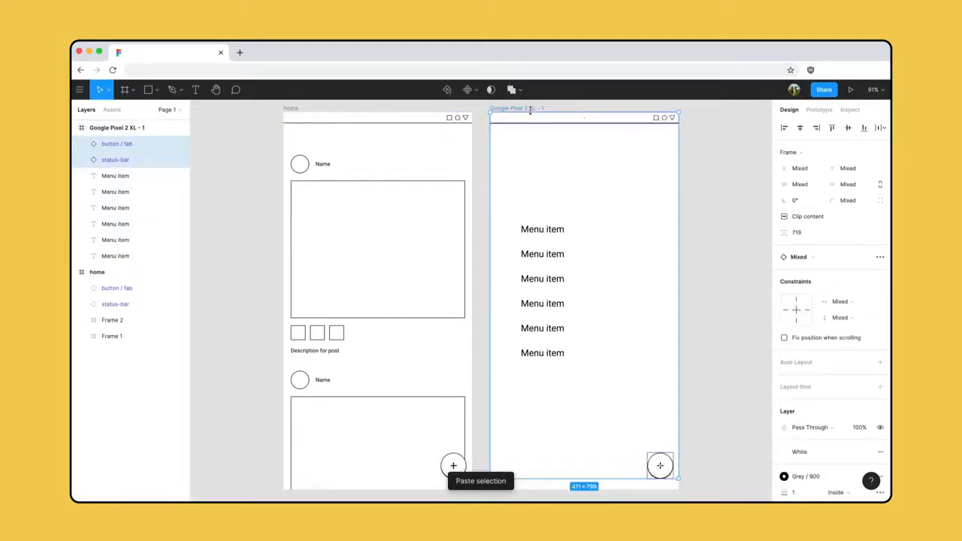
left_click(698, 179)
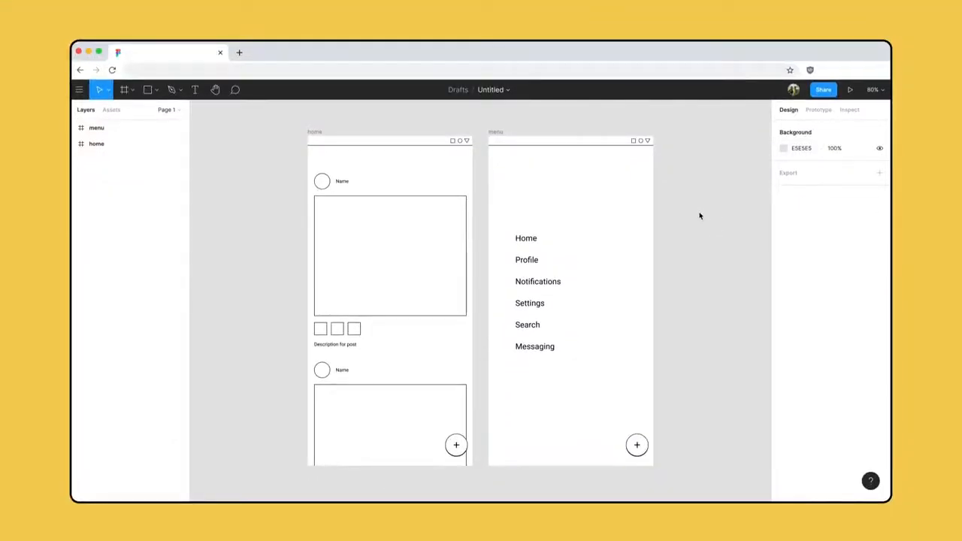
Duplicate the menu frame beside the original.
left_click(498, 131)
left_click_drag(498, 132, 680, 132)
scroll(679, 131, "right", 2)
Copy a small square from the home frame beside each item in the duplicated menu, and shift the text labels to make room.
double_click(258, 331)
left_click_drag(258, 331, 587, 242)
left_click_drag(587, 242, 587, 264)
key("ctrl+d")
key("ctrl+d")
key("ctrl+d")
key("ctrl+d")
left_click_drag(613, 334, 624, 331)
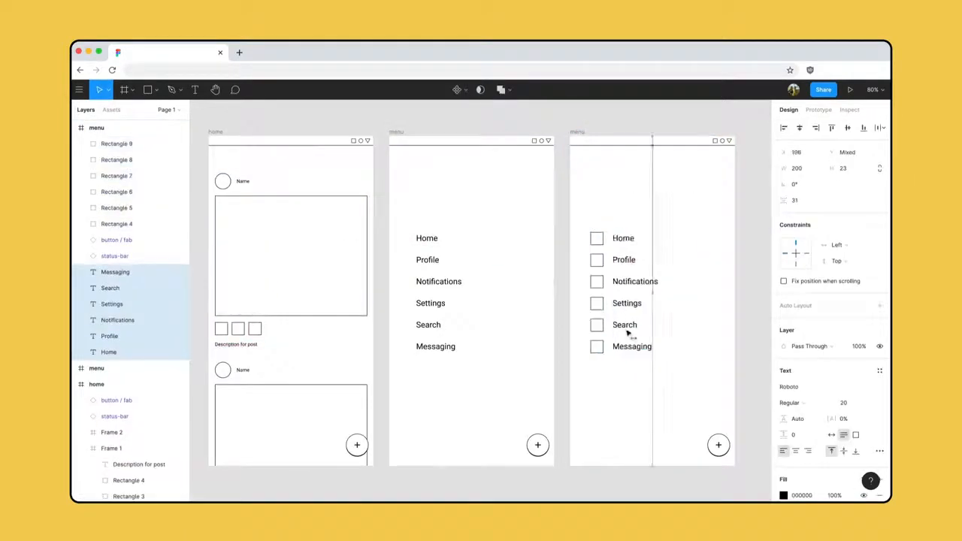
Paste another menu variation and add a left-arrow icon from the wireframe kit with a "Back" label above its list.
scroll(601, 183, "down", 3)
key("ctrl+v")
scroll(601, 183, "up", 4)
left_click(112, 110)
left_click_drag(144, 189, 468, 156)
left_click_drag(507, 229, 506, 154)
double_click(507, 154)
type("Back")
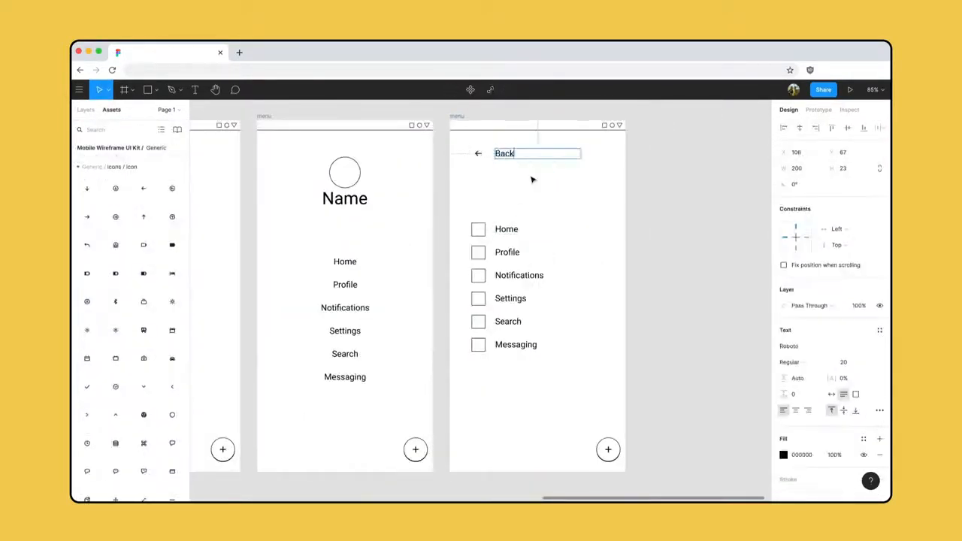
left_click(498, 187)
scroll(498, 187, "down", 5)
scroll(498, 187, "left", 2)
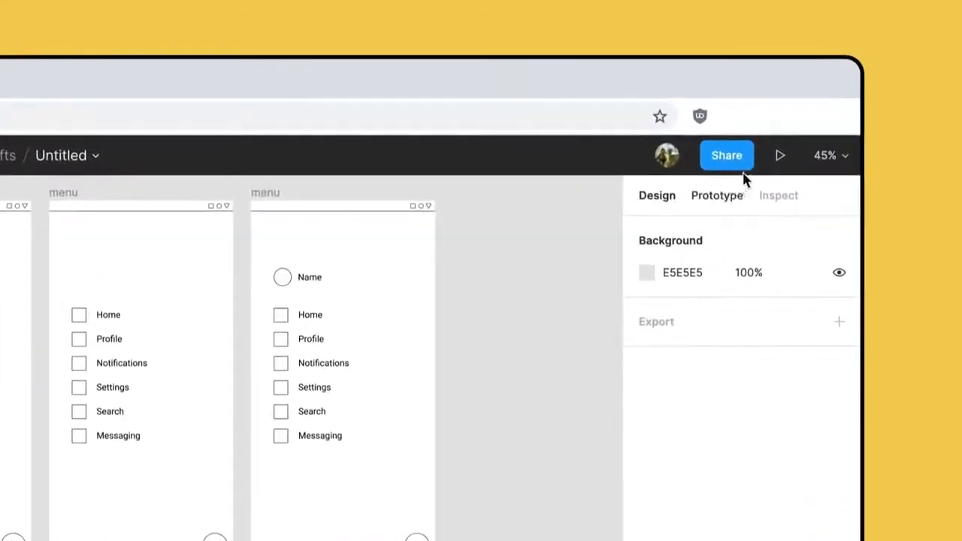
Copy the file's share link and close the sharing dialog.
left_click(830, 92)
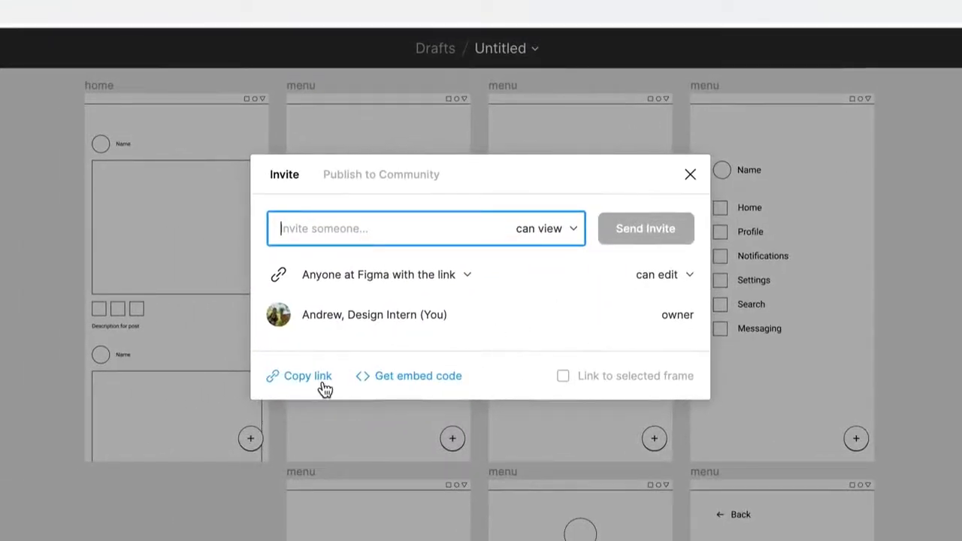
left_click(324, 388)
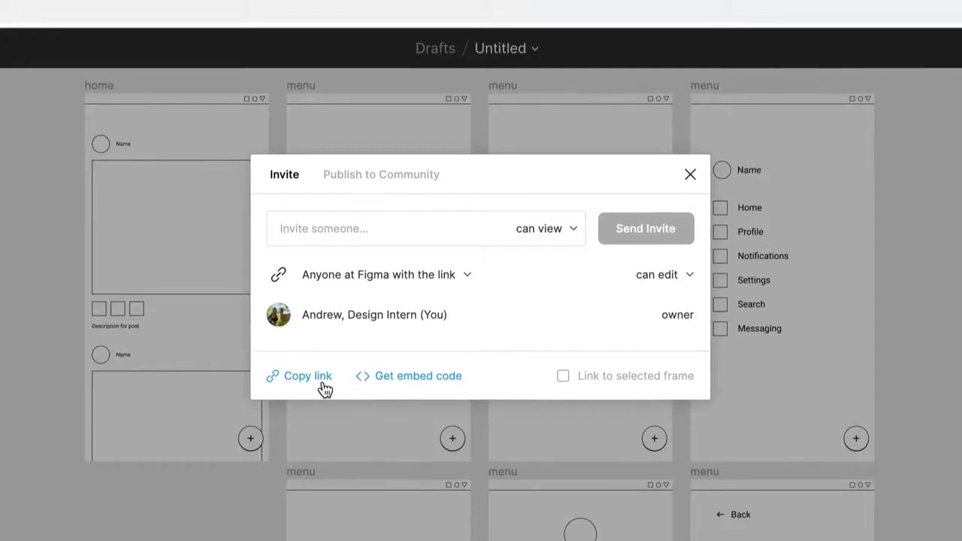
left_click(689, 176)
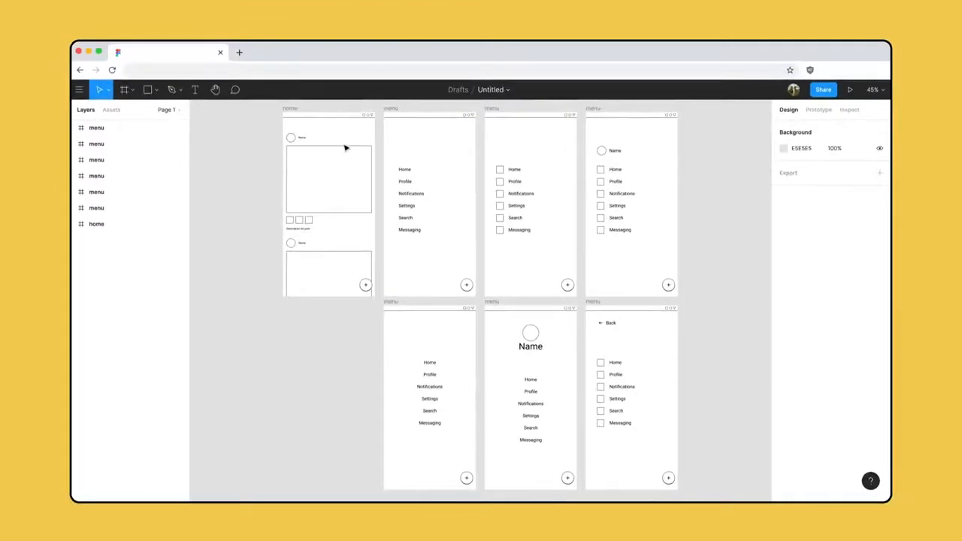
Enable the Crit notes team library and expand its Crit note and Crit dot sticker components.
left_click(112, 111)
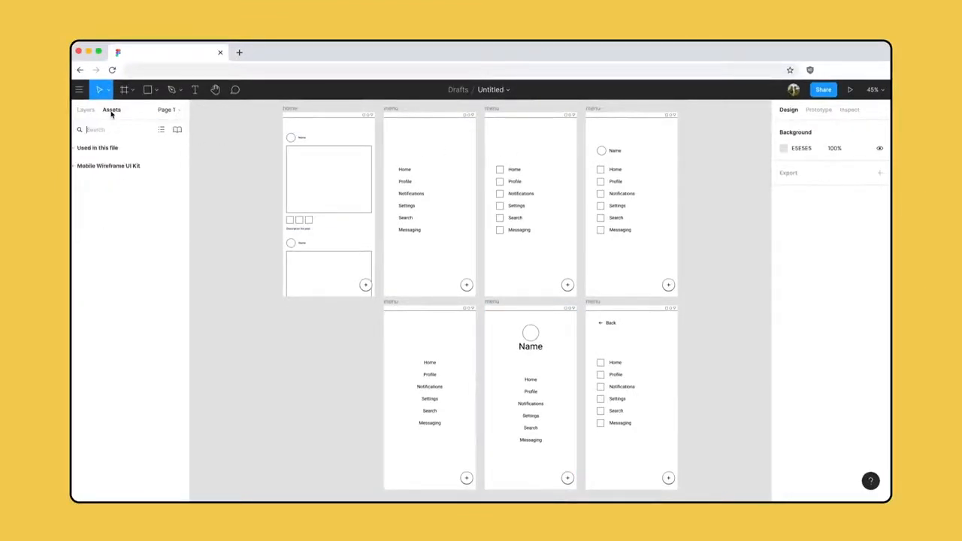
left_click(177, 131)
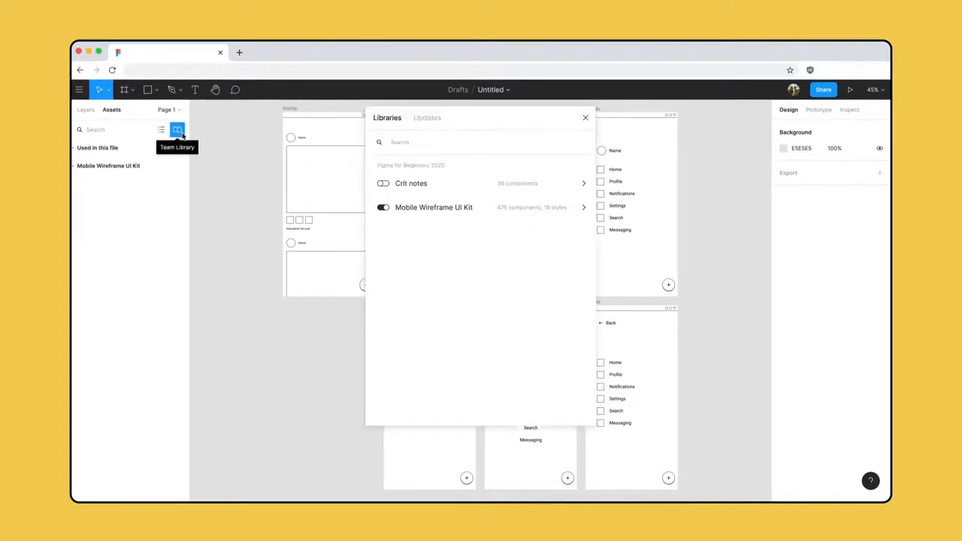
left_click(383, 184)
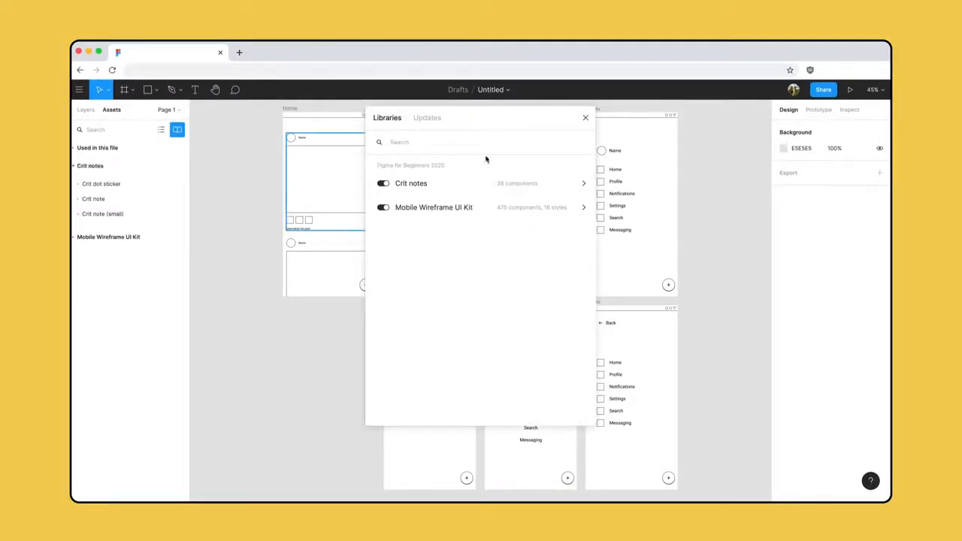
left_click(584, 118)
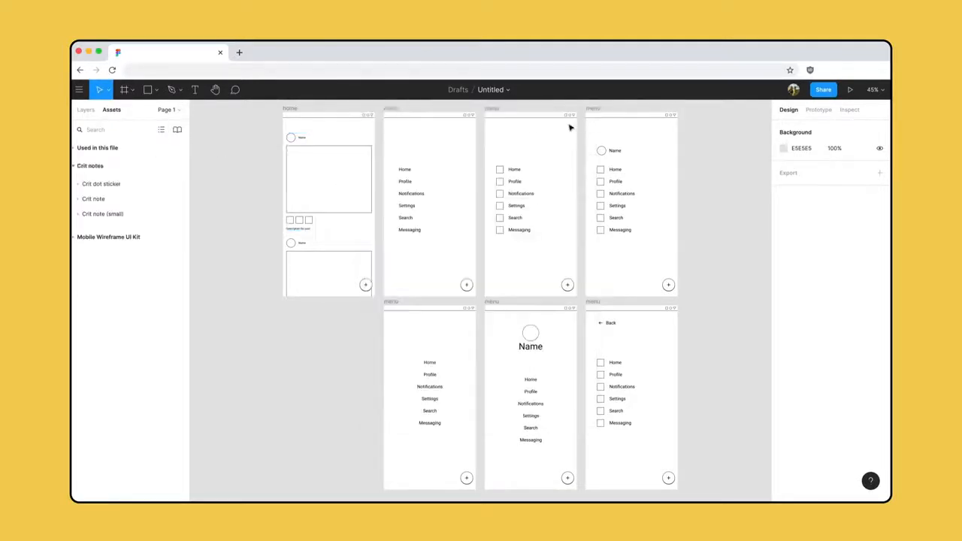
left_click(78, 199)
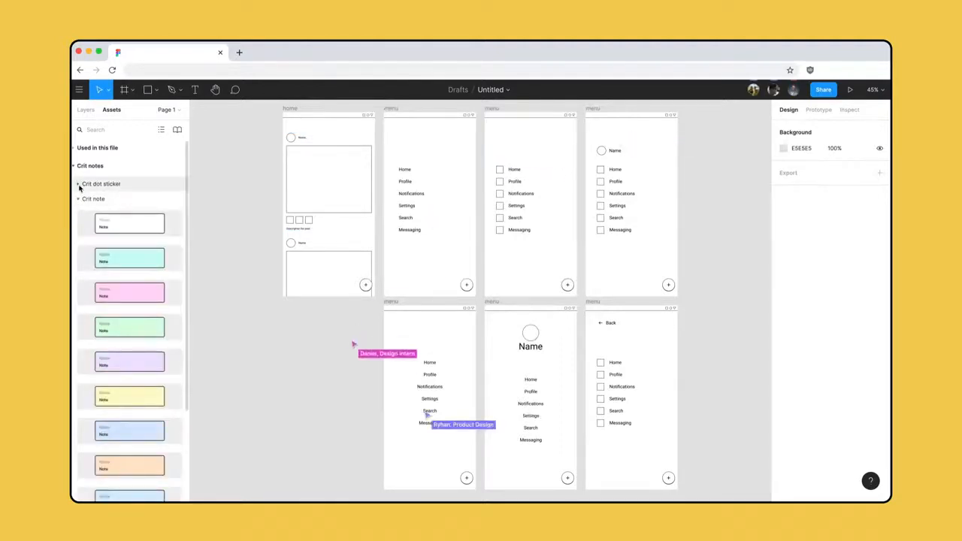
left_click(79, 184)
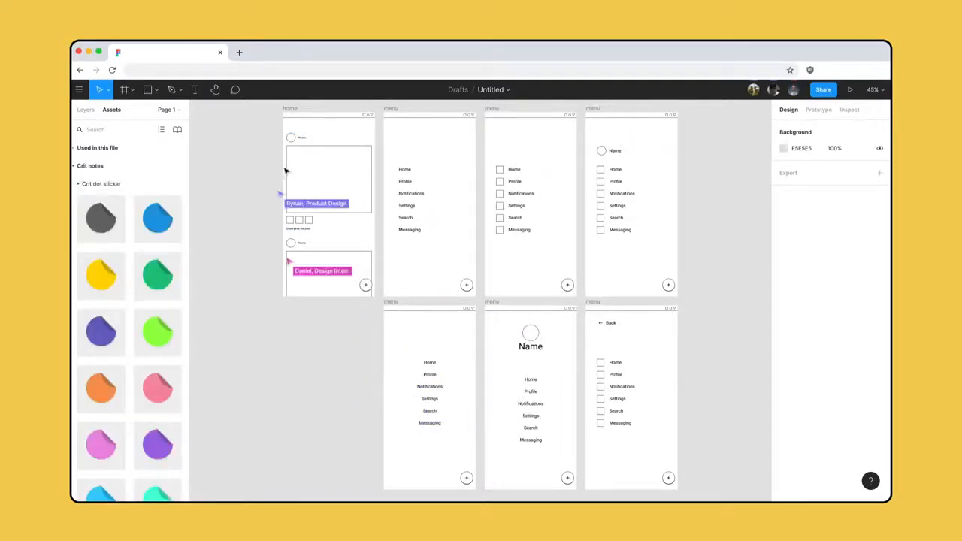
Follow collaborators around the file and read the crit notes they leave on the menu variations.
left_click(793, 90)
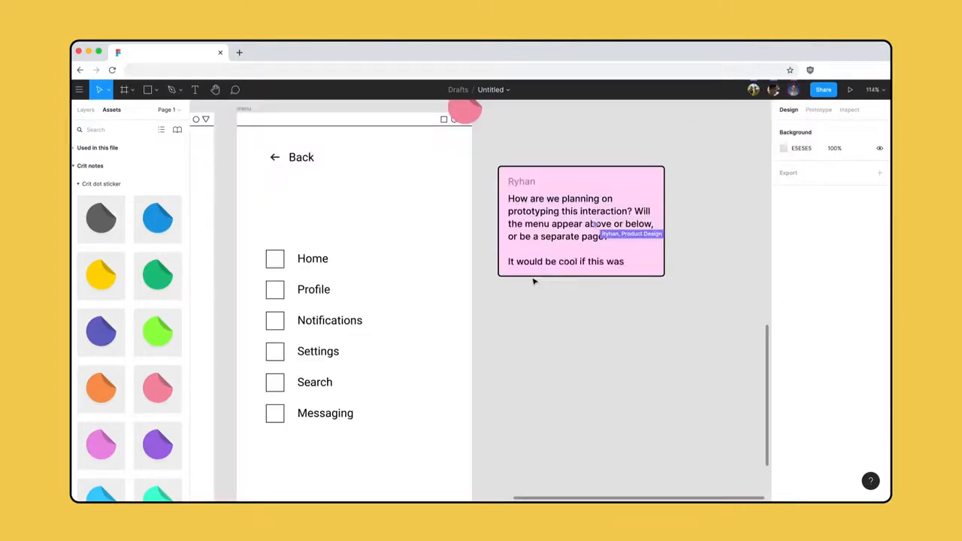
scroll(534, 282, "down", 5)
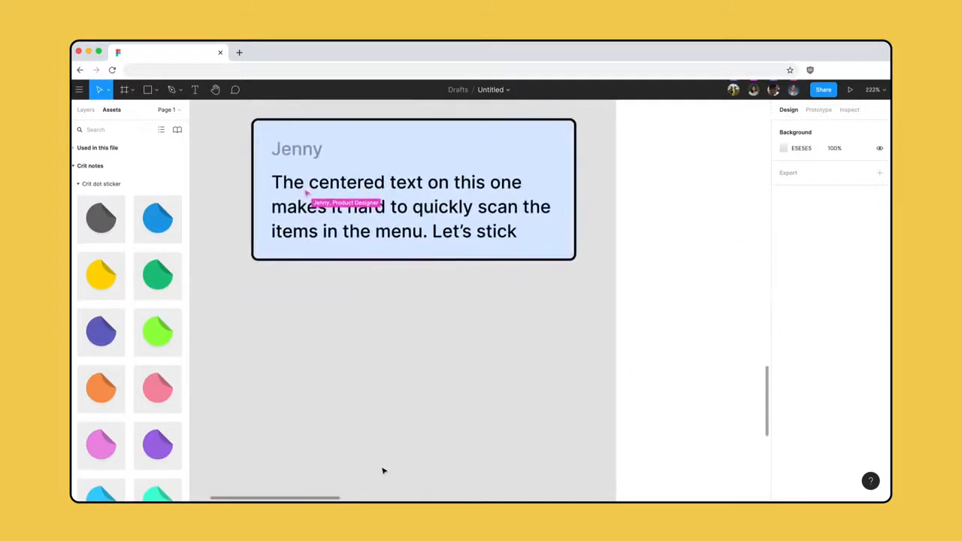
left_click(794, 91)
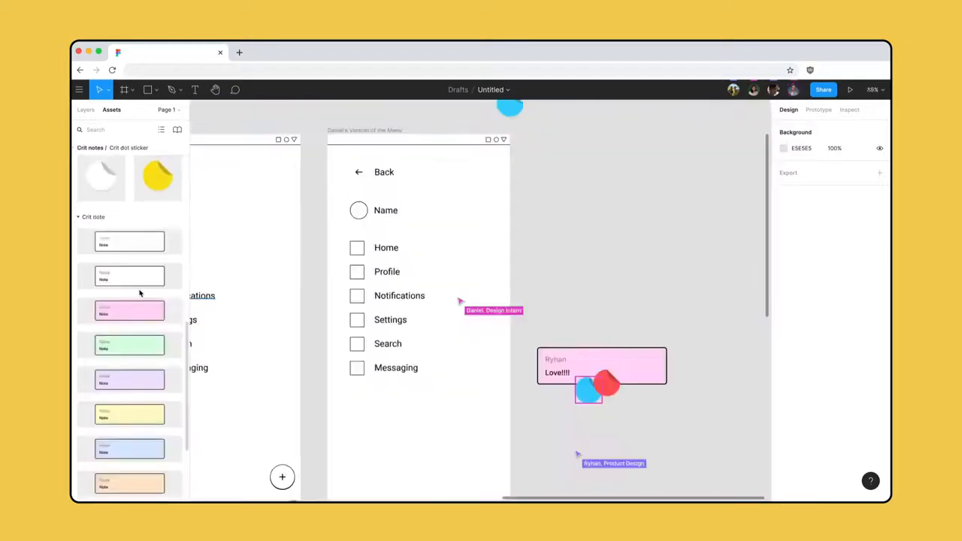
Place a yellow crit note below the "Love!!!!" note, filling in the author's first name and the text "+1!".
scroll(140, 293, "down", 3)
left_click_drag(128, 279, 615, 427)
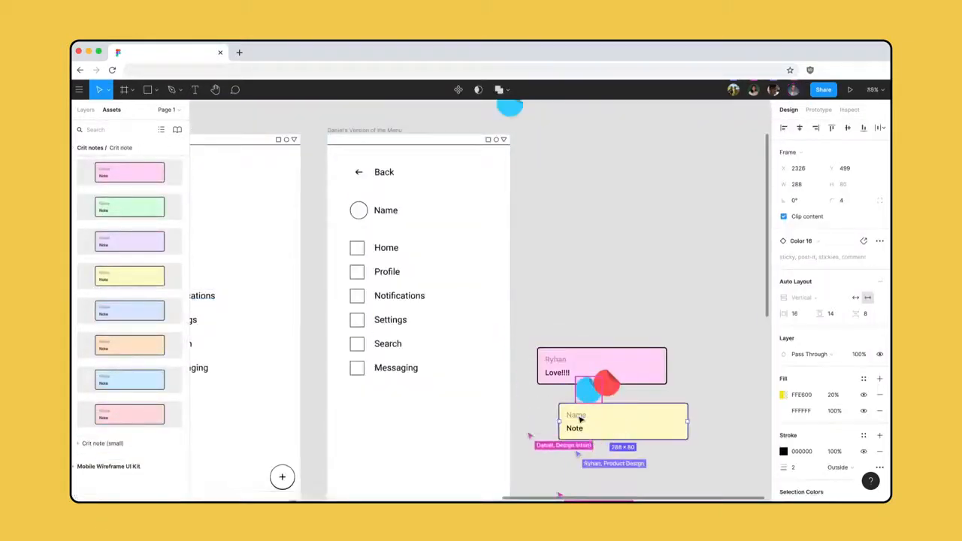
double_click(580, 417)
type("Andrew")
double_click(580, 426)
type("+1")
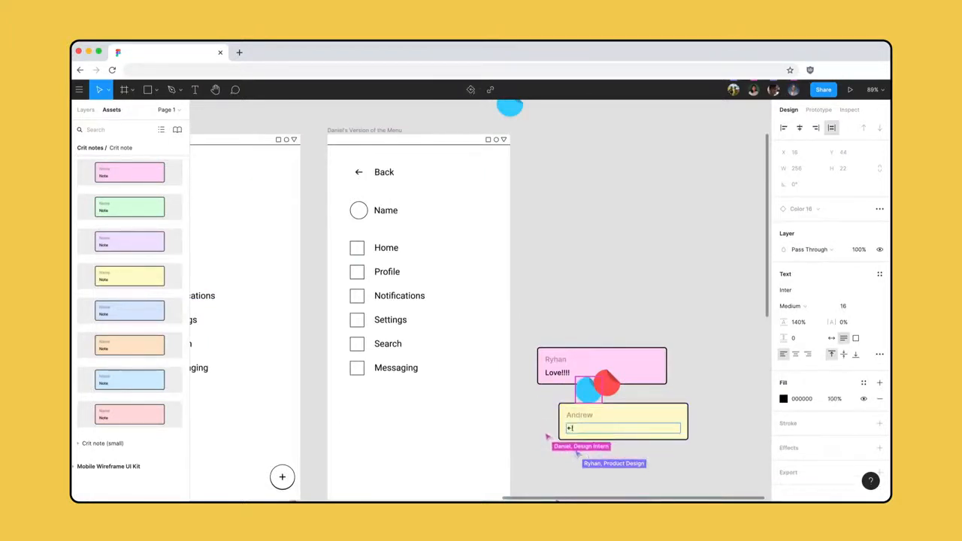
type("!")
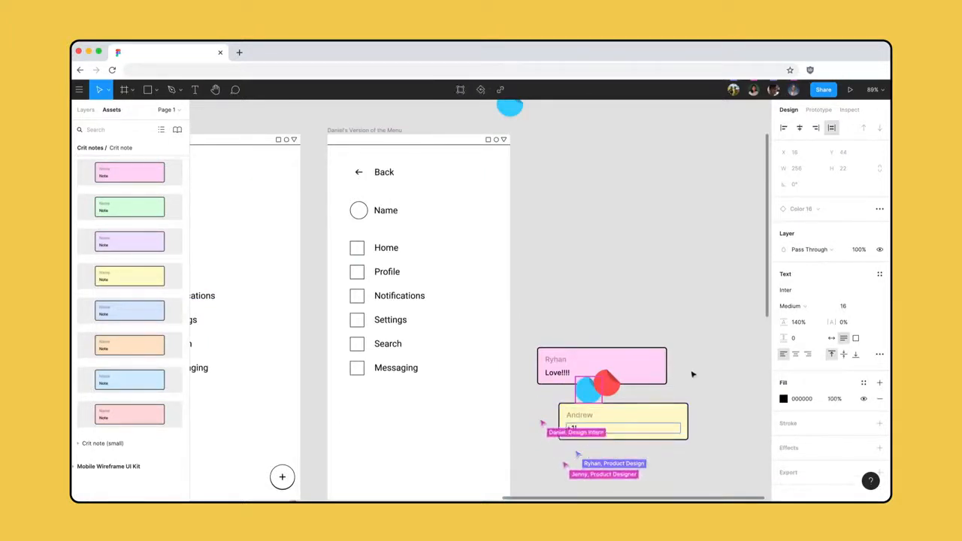
left_click(685, 375)
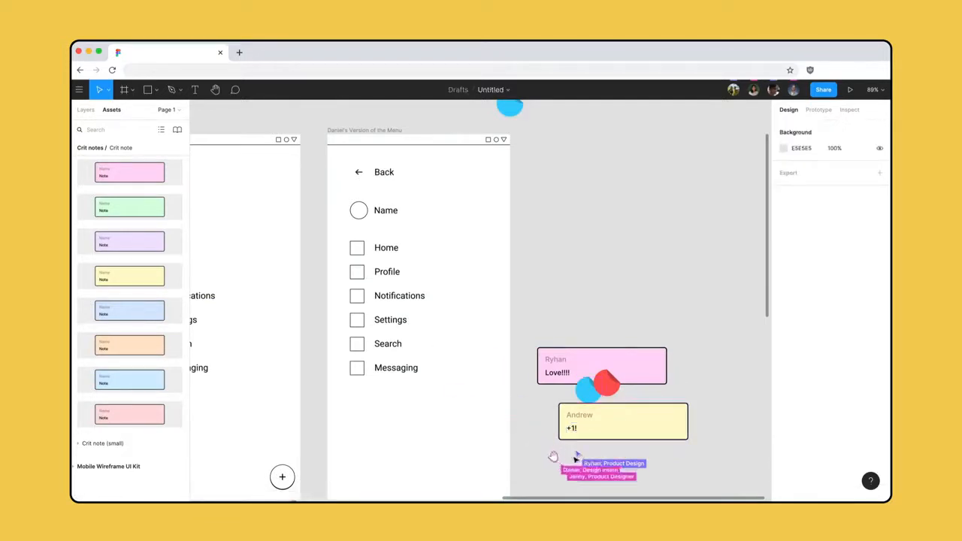
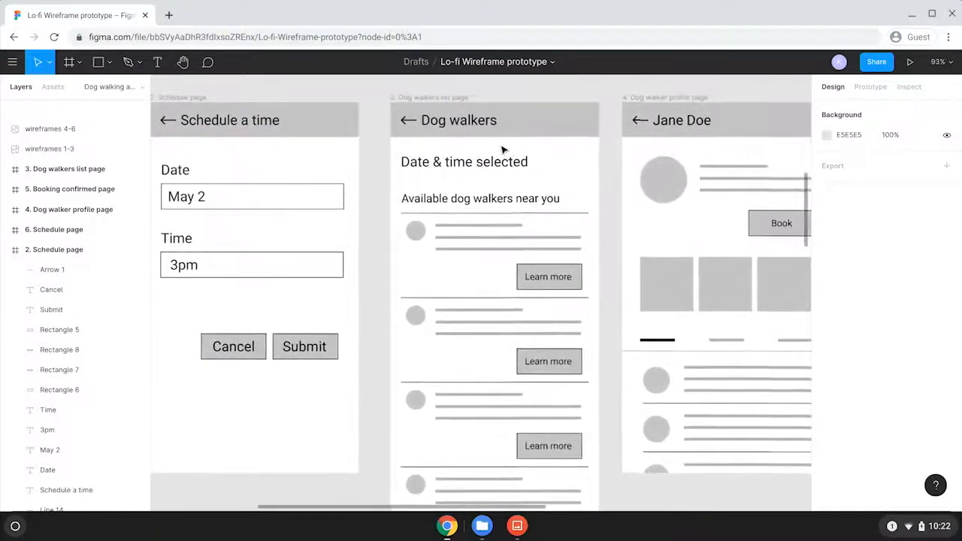
left_click_drag(747, 193, 521, 189)
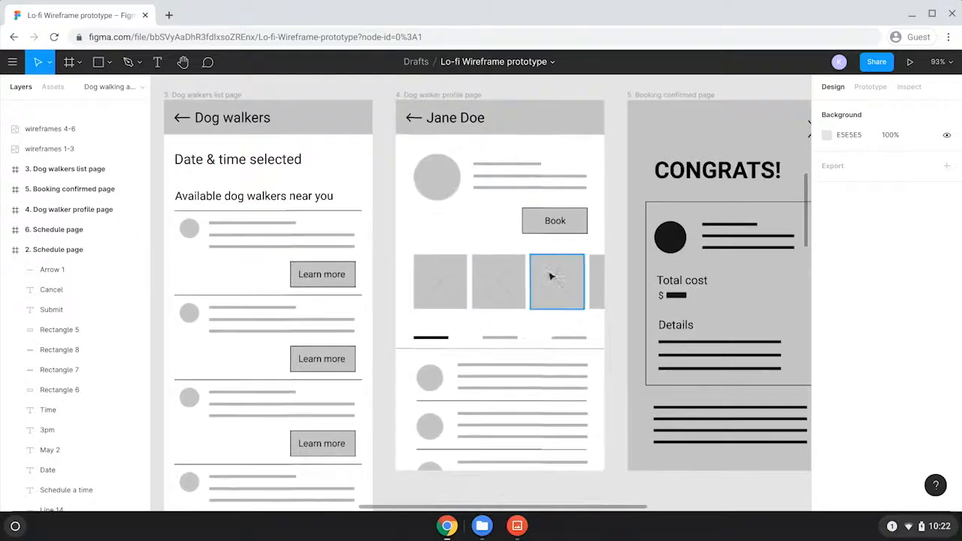
left_click_drag(762, 178, 539, 189)
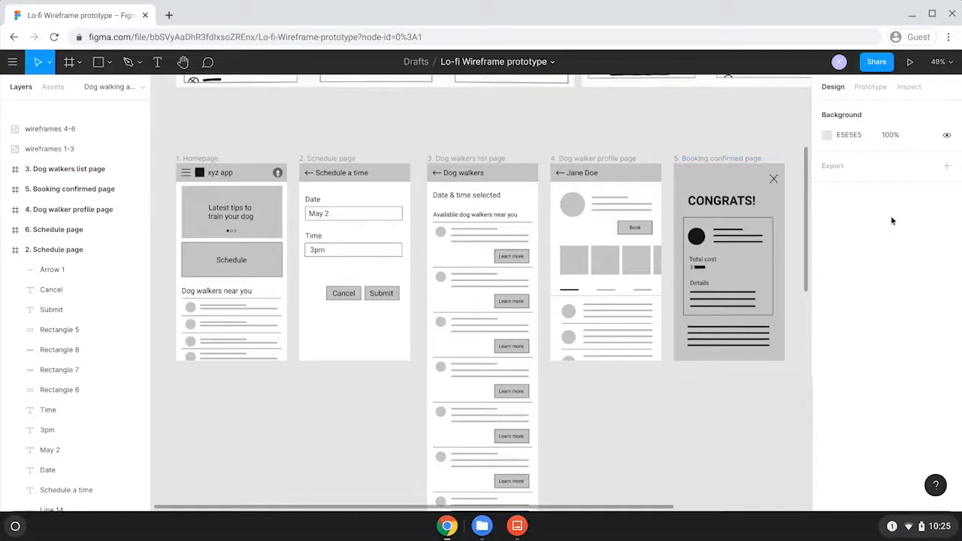
Name the first wireframe frame "1. Homepage" in the layer list.
scroll(228, 273, "up", 5)
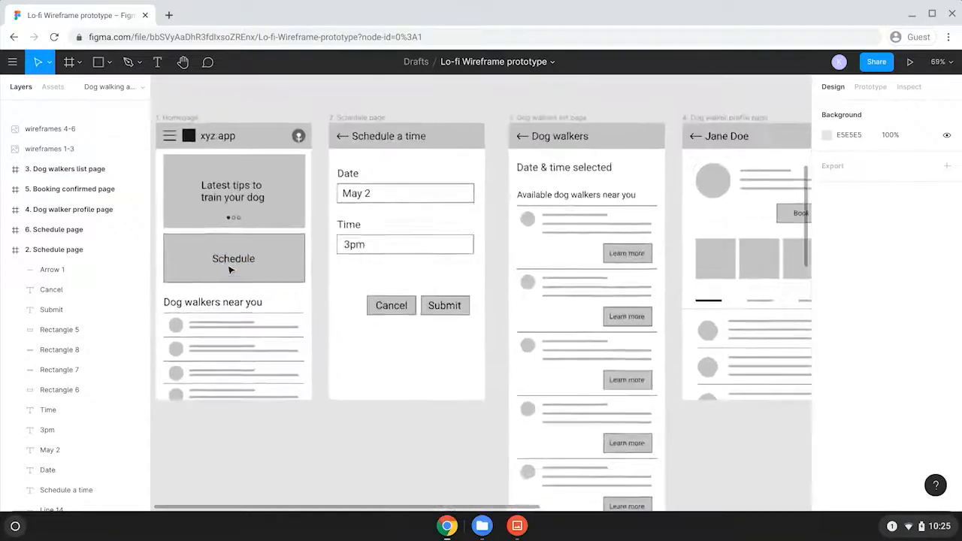
scroll(460, 258, "up", 3)
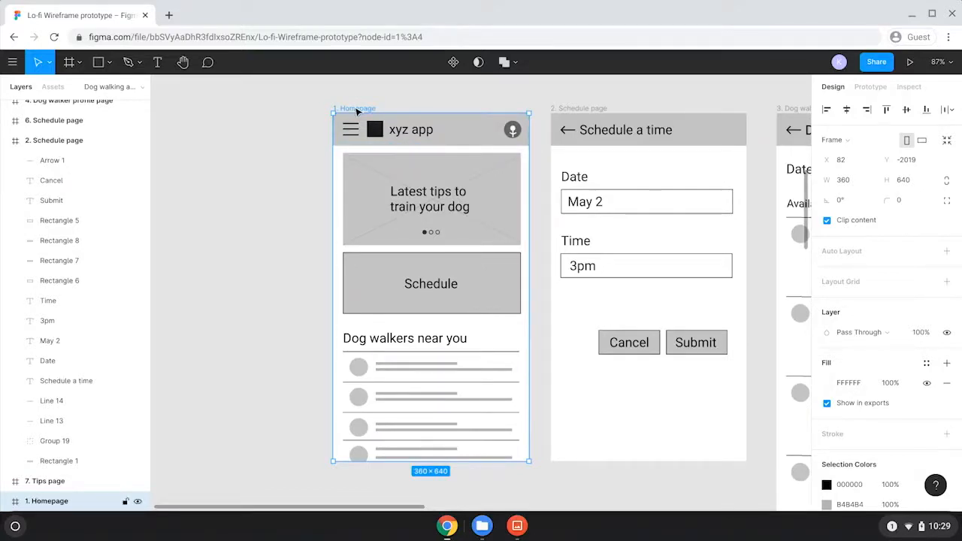
left_click(272, 121)
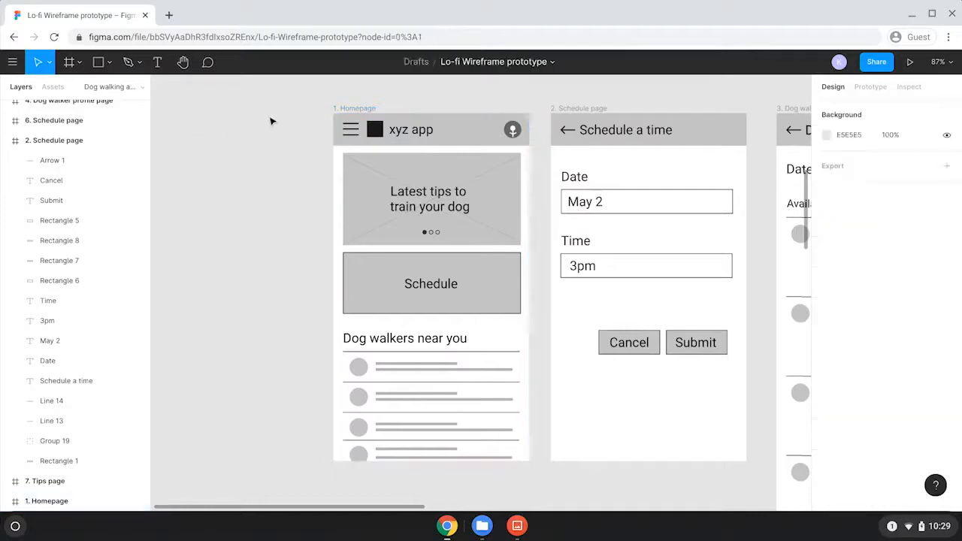
left_click(361, 111)
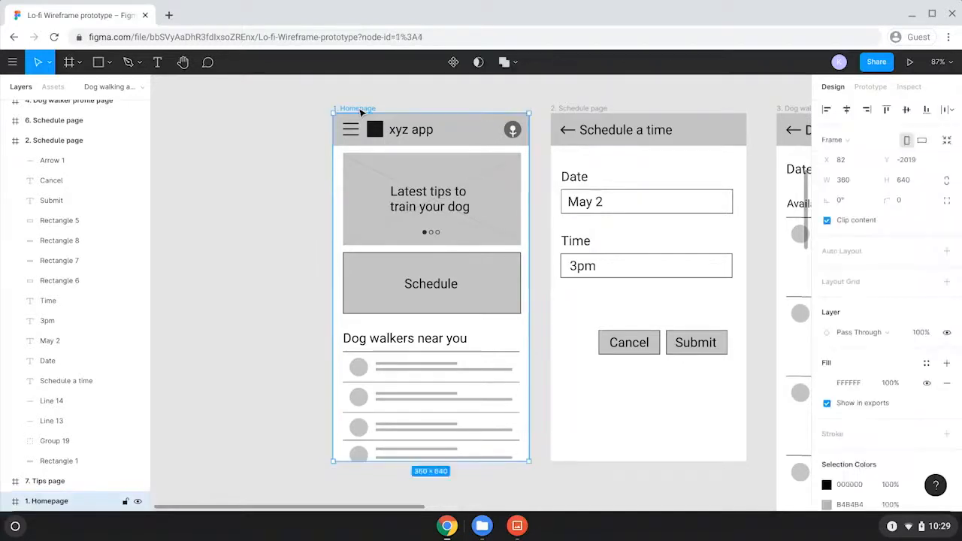
double_click(57, 501)
type("1. H")
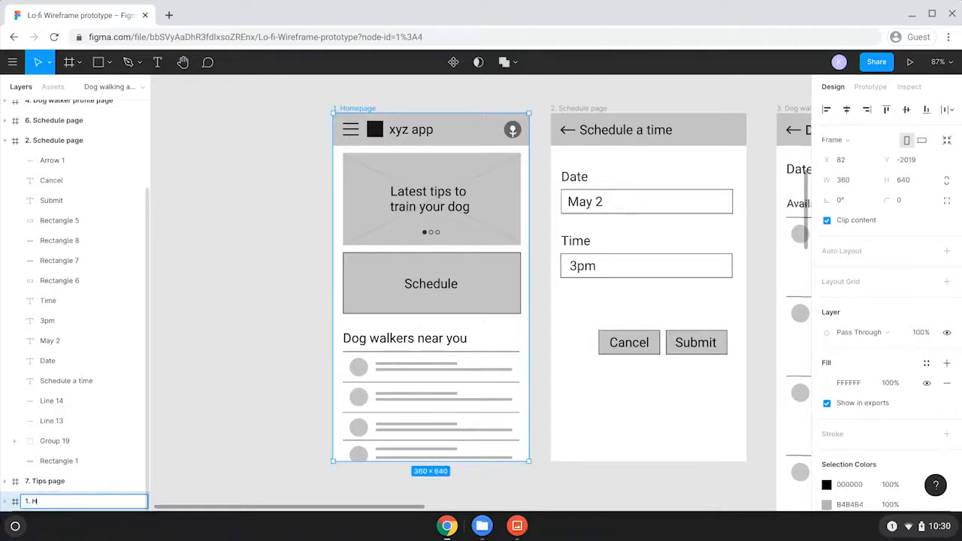
type("omepage")
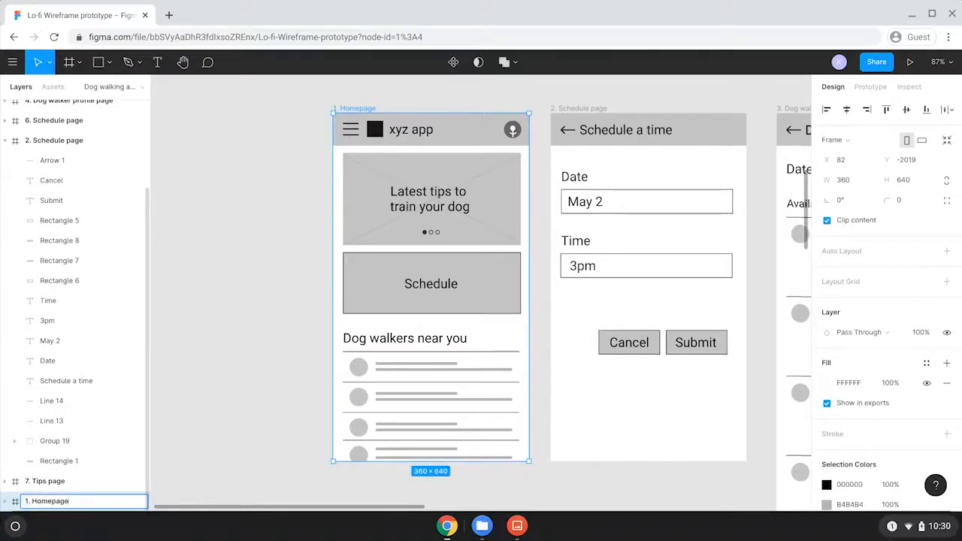
left_click(237, 351)
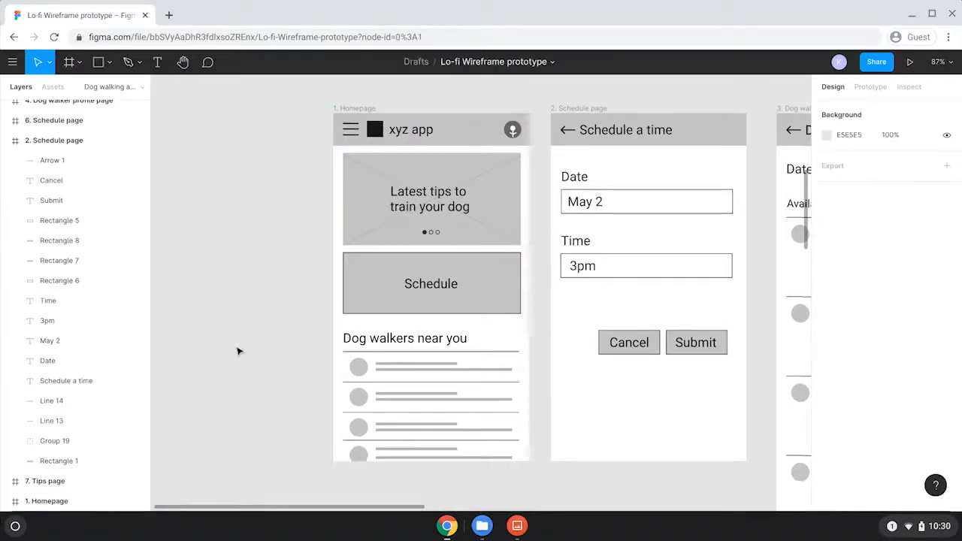
Name the frame with the date and time form "2. Schedule page".
scroll(589, 107, "right", 2)
scroll(418, 110, "up", 2)
left_click(418, 110)
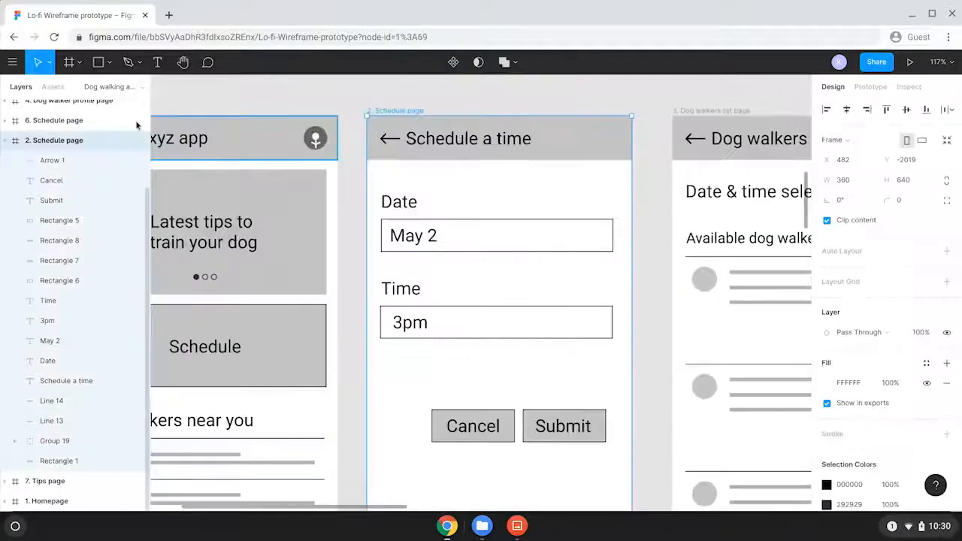
double_click(80, 142)
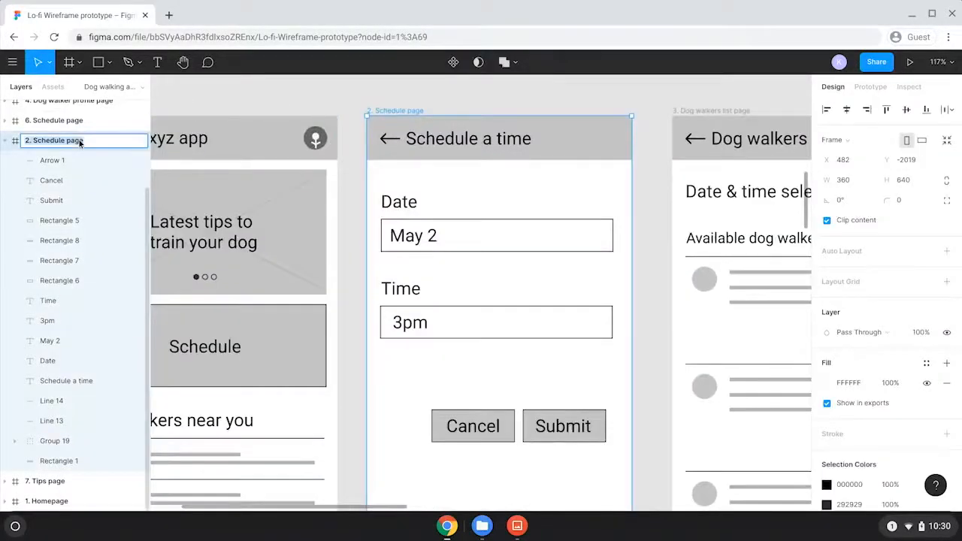
type("2. Schedule page")
key("Return")
left_click(580, 106)
Rename the Dog walkers list frame as "3. List of available dog walkers".
scroll(580, 106, "right", 1)
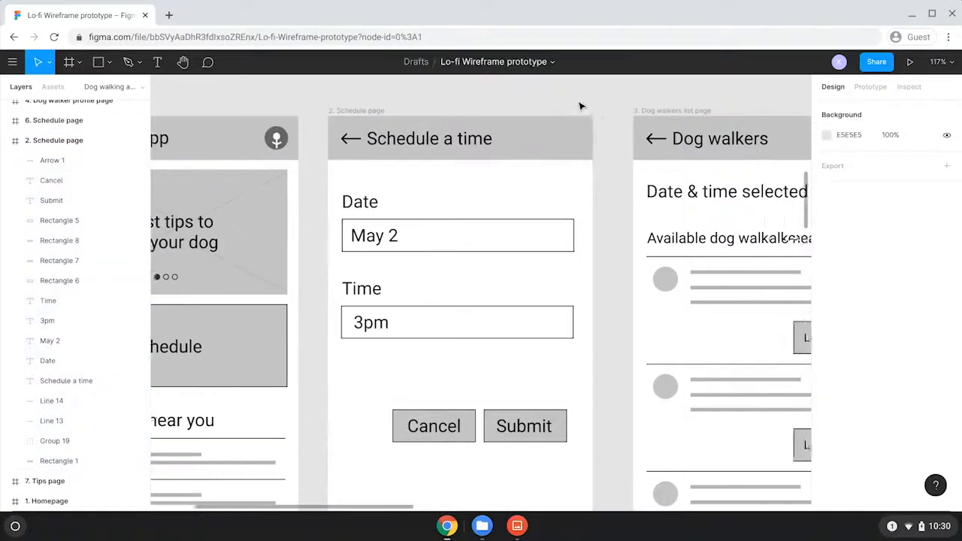
scroll(581, 106, "right", 5)
left_click(463, 115)
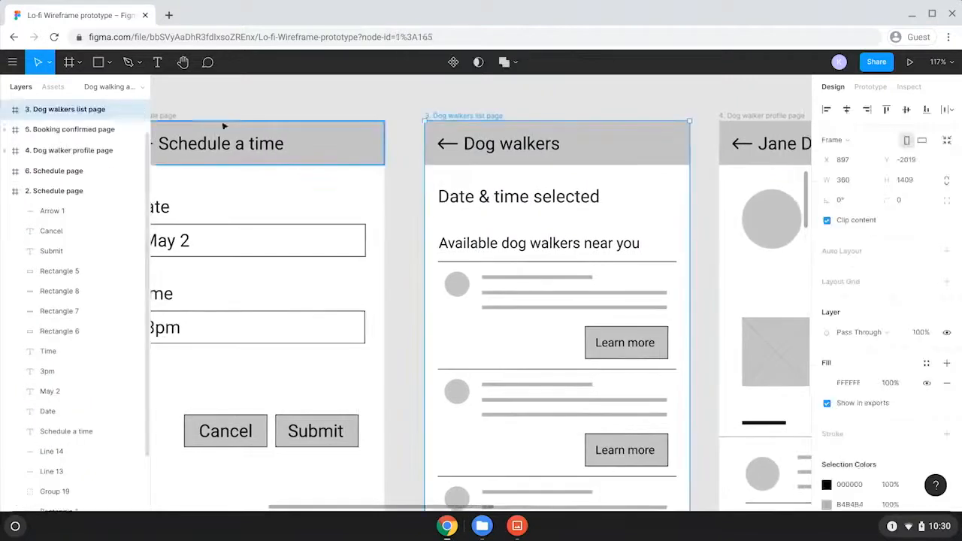
double_click(82, 111)
type("3. List of available dog walkers")
key("Escape")
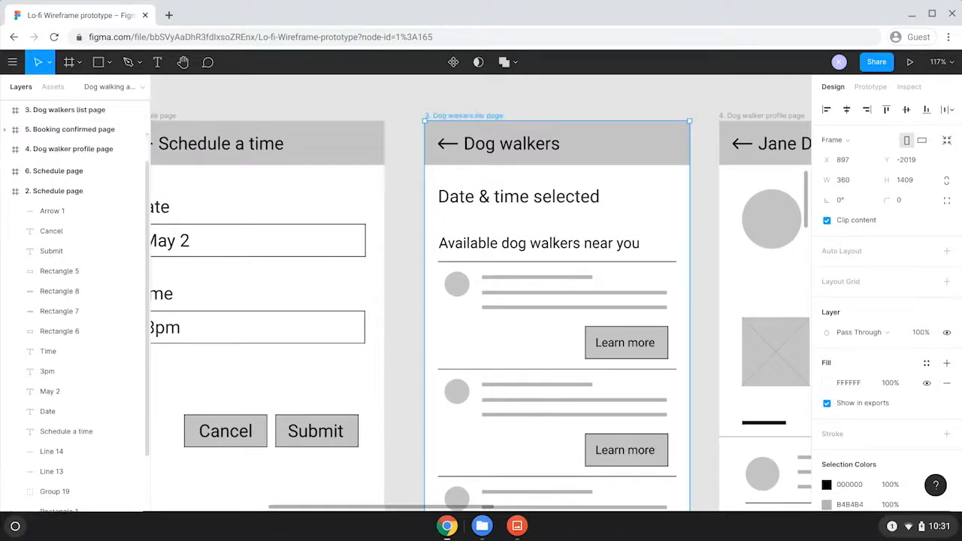
Name the walker profile frame "4. Dog walker profile page" in the layer list.
double_click(45, 152)
type("4. Dog w")
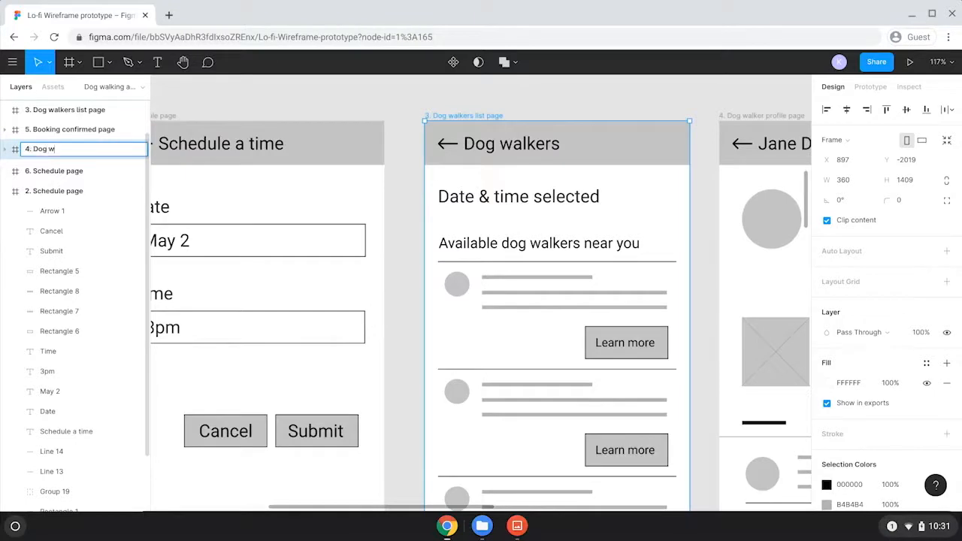
type("alker profile page")
key("Return")
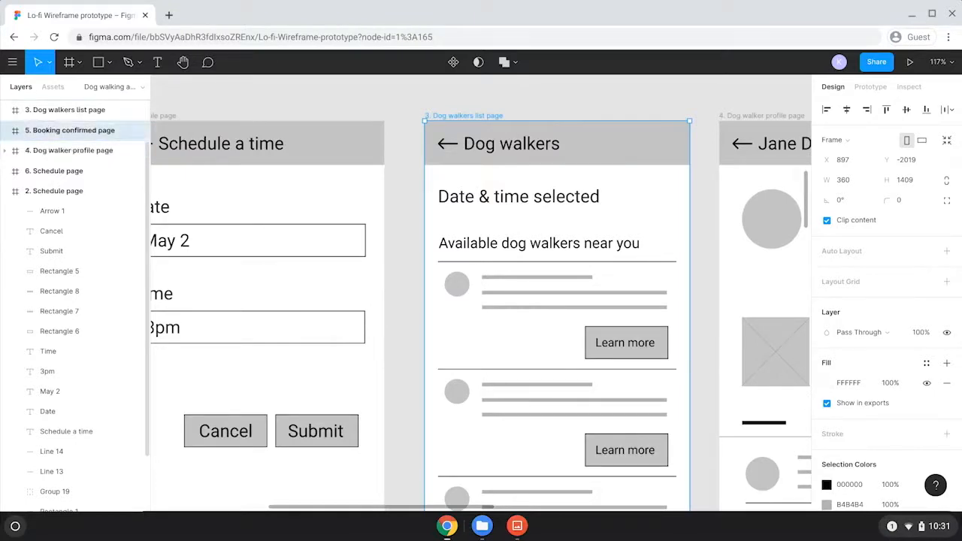
Rename the booking frame as "5. Booking confirmation page".
double_click(81, 132)
type("5")
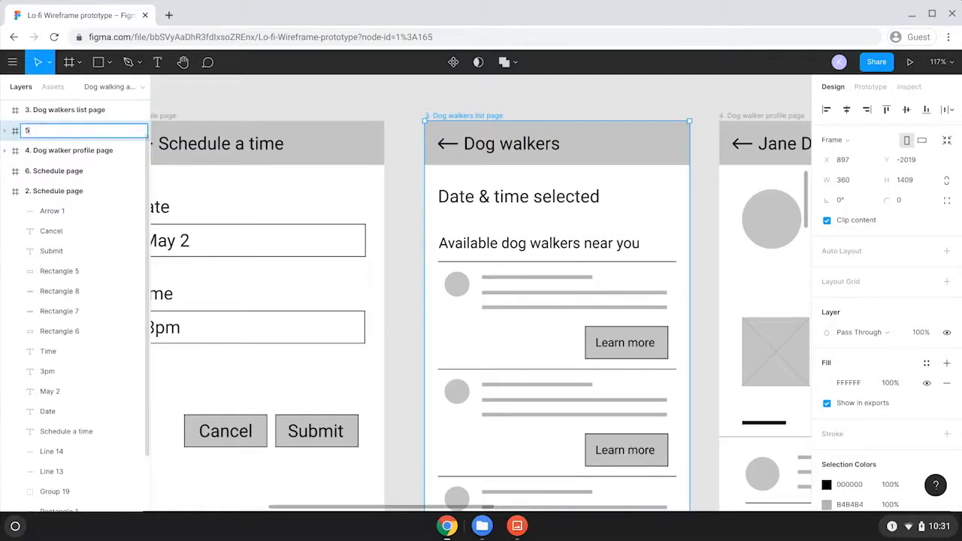
type(". Booking confirmation page")
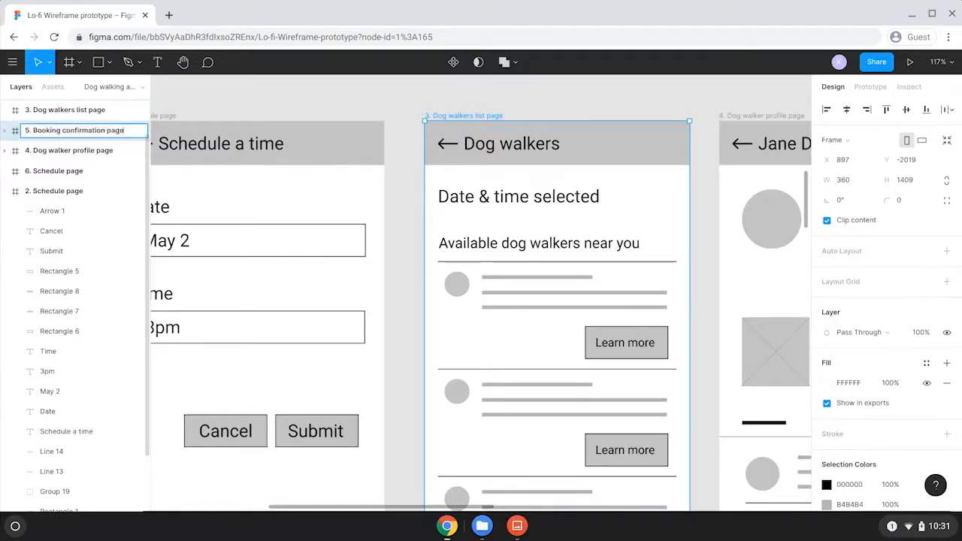
key("Return")
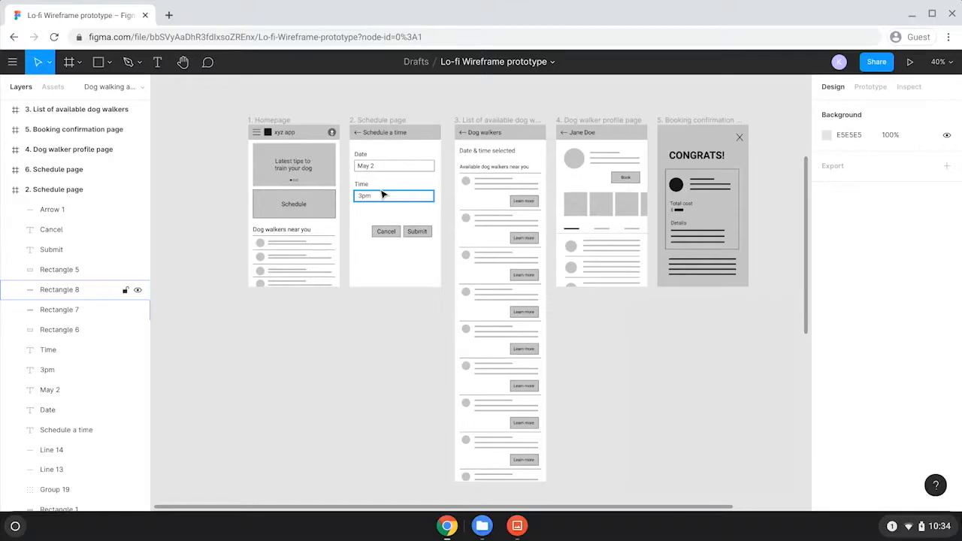
Switch to prototyping and link the homepage's Schedule button to the Schedule page with an instant On Tap navigation.
left_click(870, 87)
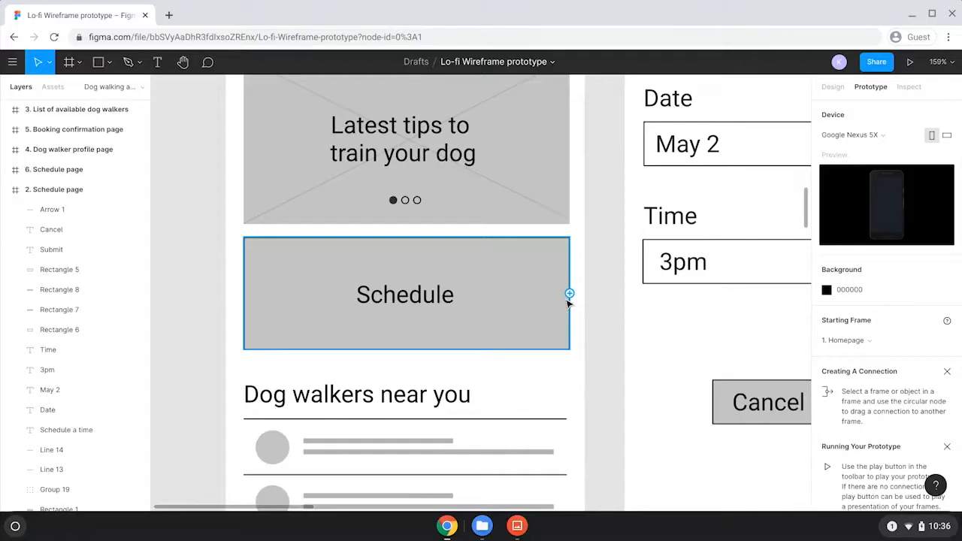
scroll(572, 296, "down", 2)
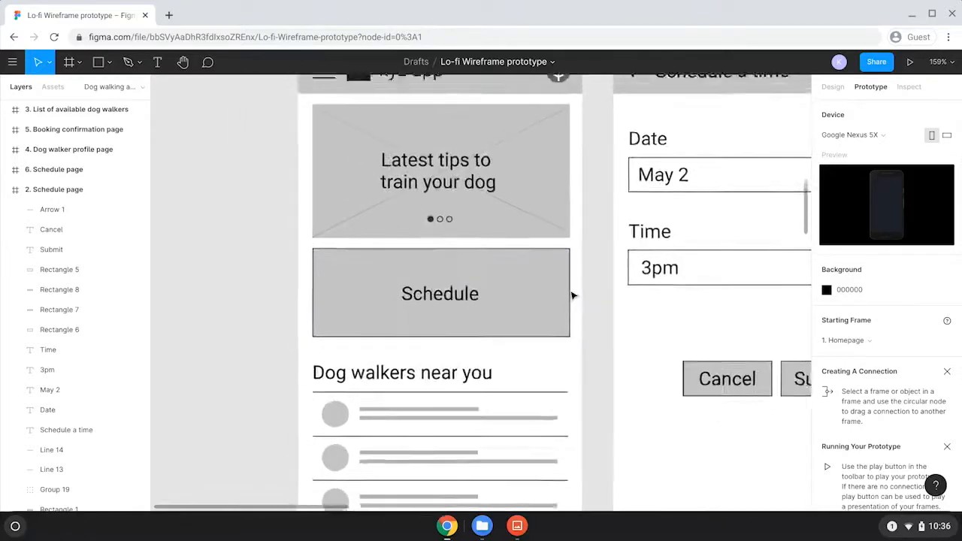
scroll(572, 295, "down", 2)
left_click_drag(570, 294, 614, 300)
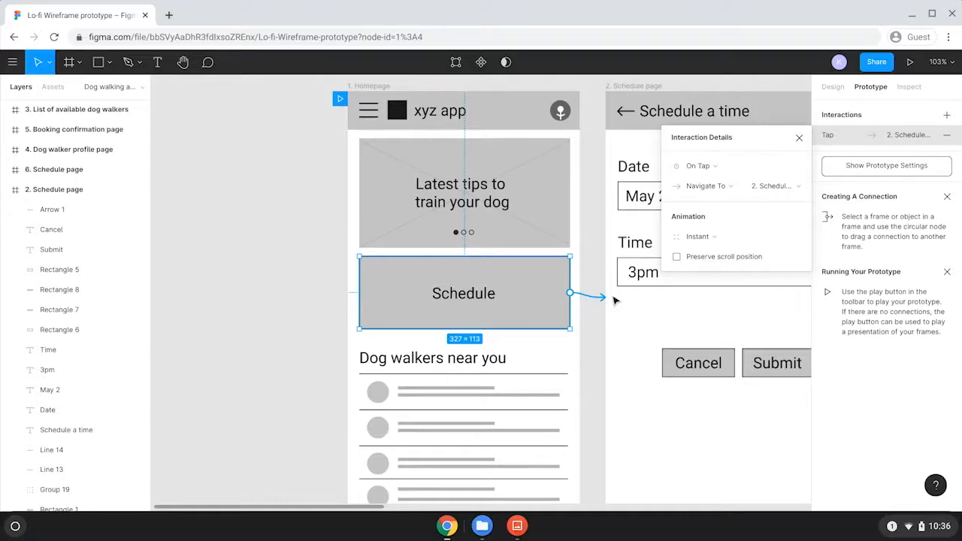
scroll(613, 300, "right", 5)
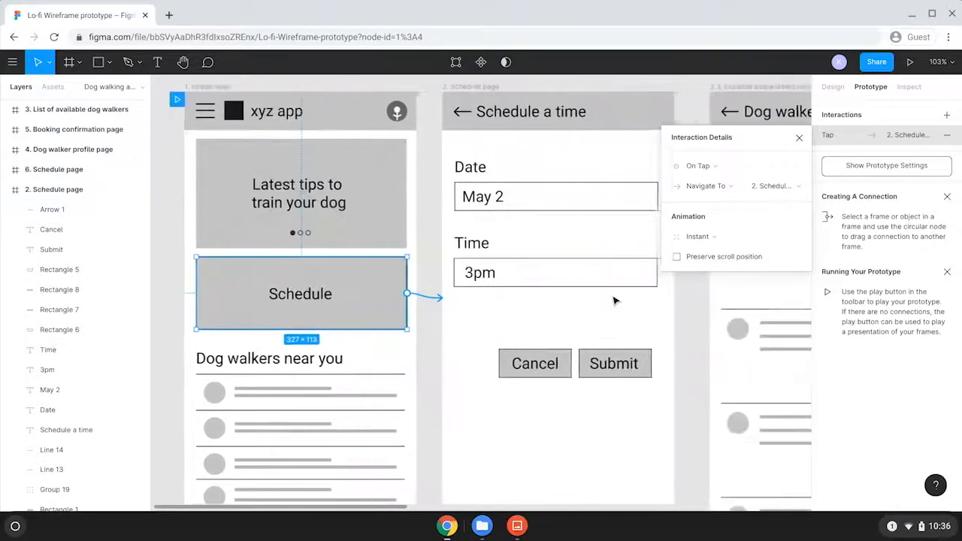
left_click(799, 137)
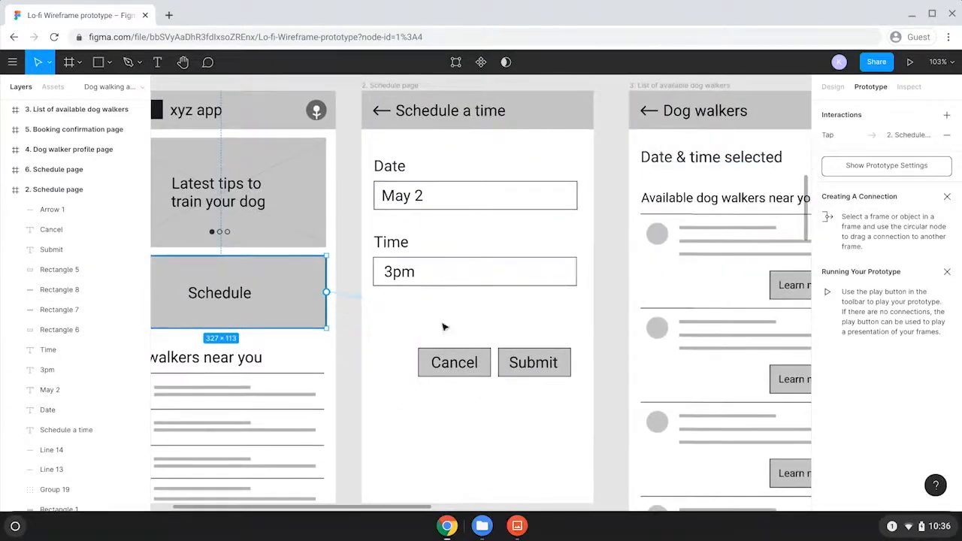
Link the Schedule page's Submit button to the list of available dog walkers with an instant On Tap navigation.
left_click(571, 364)
left_click_drag(571, 363, 643, 368)
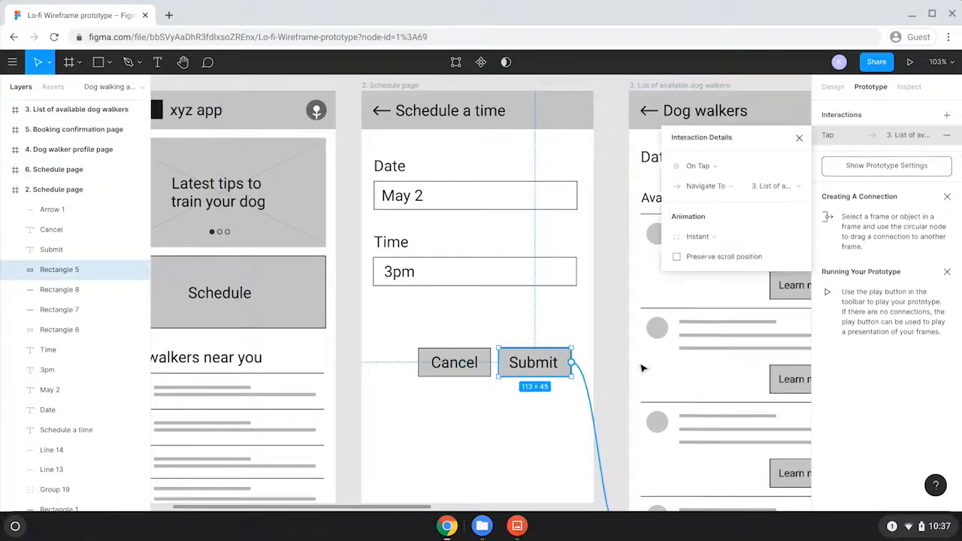
scroll(643, 368, "down", 5)
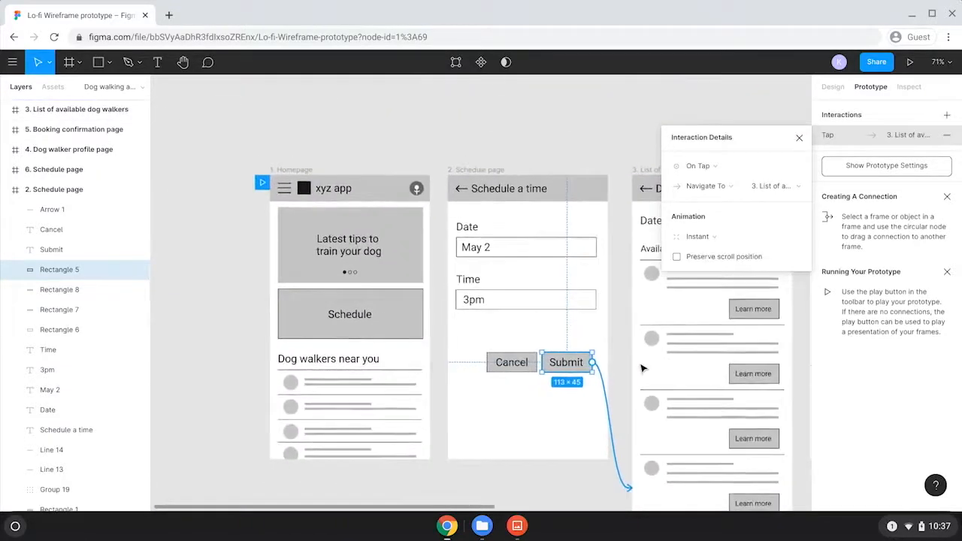
scroll(642, 369, "right", 2)
scroll(643, 368, "down", 2)
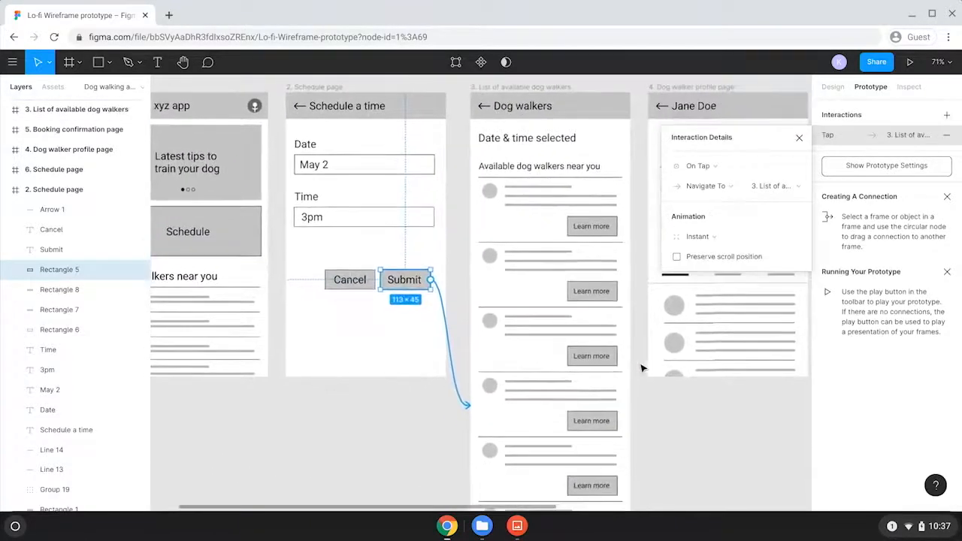
left_click(799, 138)
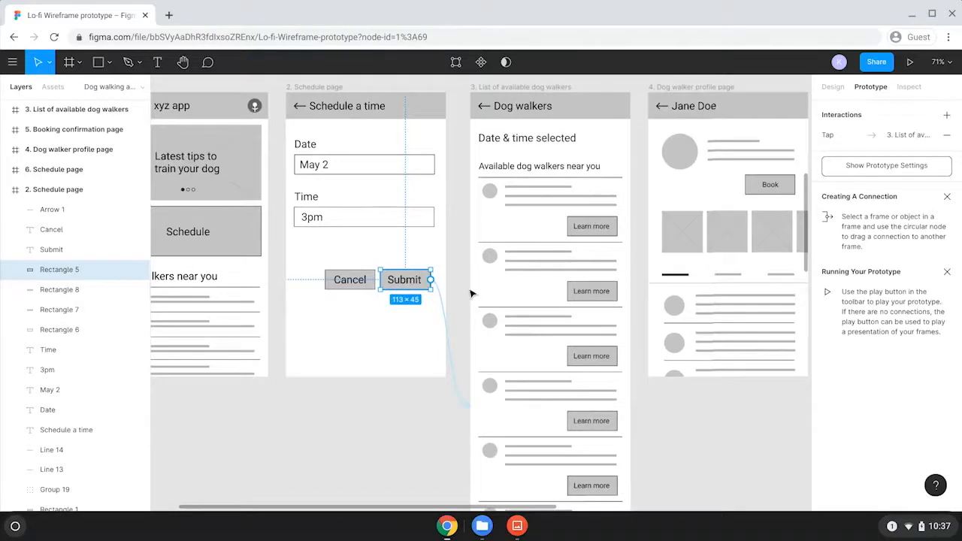
Link the first walker's Learn more button on the list page to the dog walker profile page.
scroll(472, 293, "up", 5)
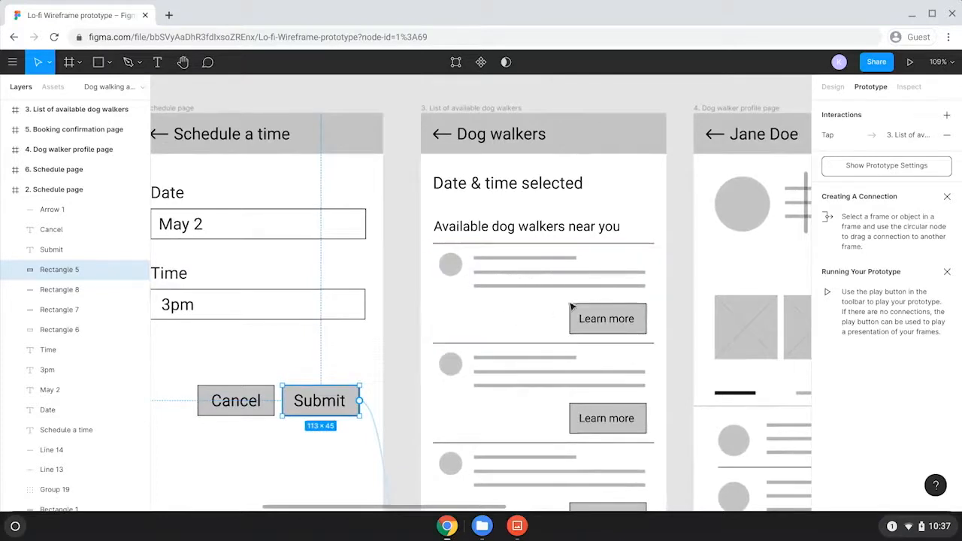
left_click(641, 320)
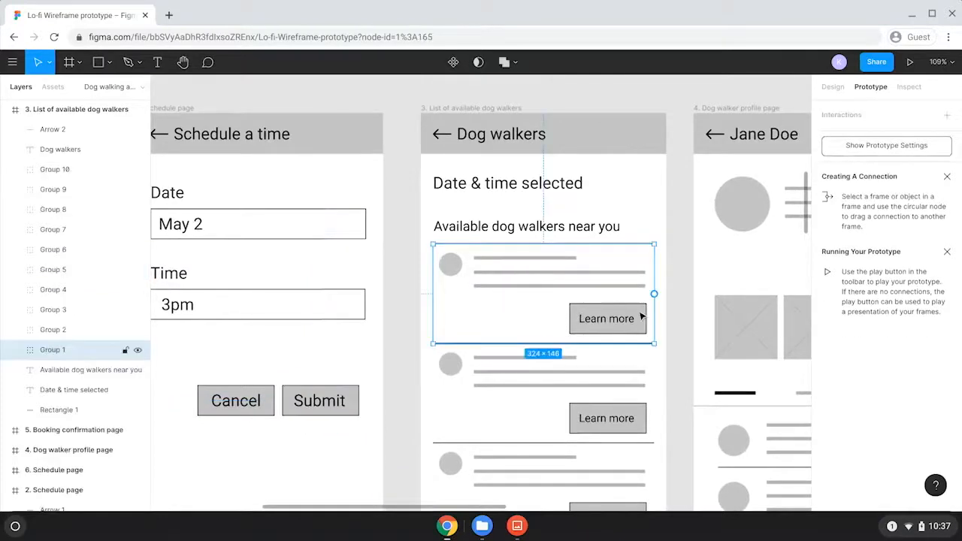
double_click(640, 319)
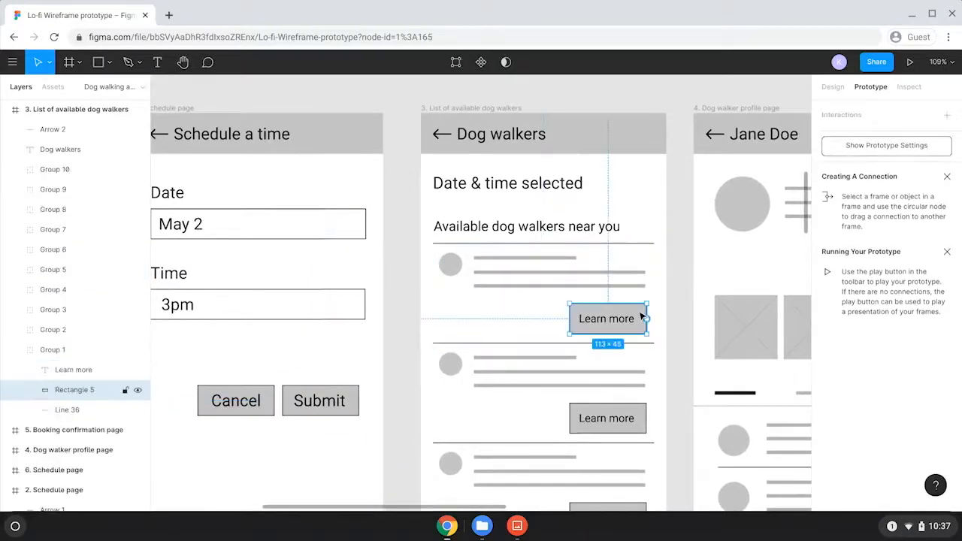
left_click_drag(650, 321, 706, 329)
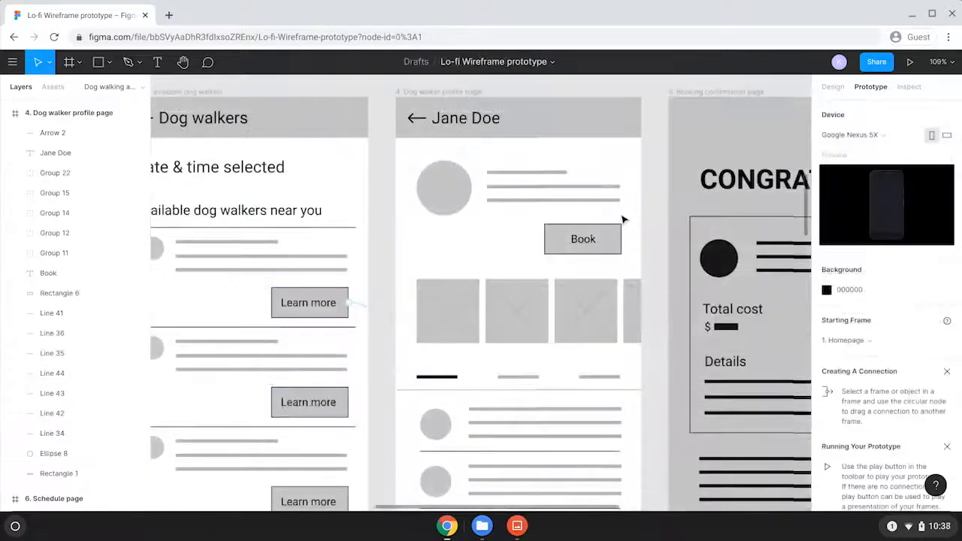
Link the profile page's Book button to the Booking confirmation page with an instant On Tap navigation.
scroll(623, 216, "right", 3)
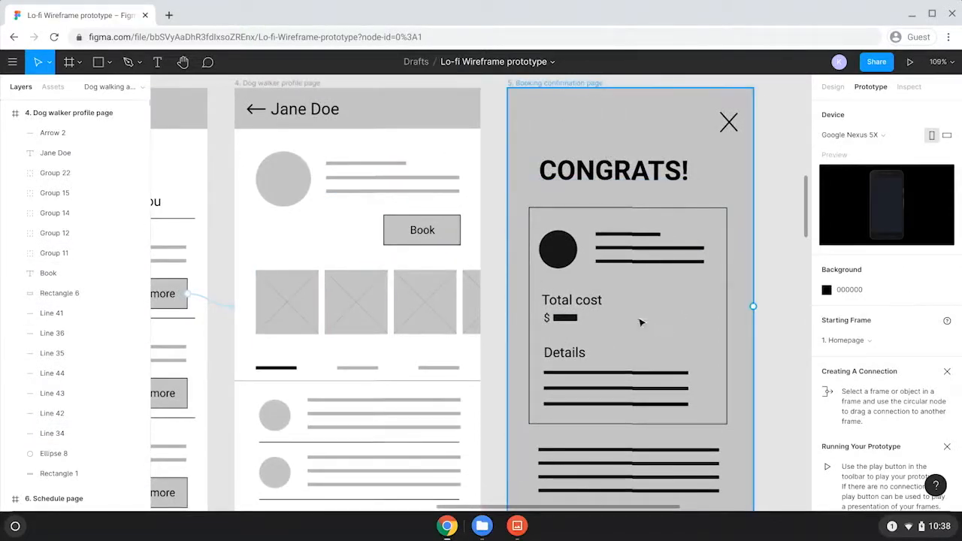
left_click(446, 239)
left_click_drag(460, 230, 519, 251)
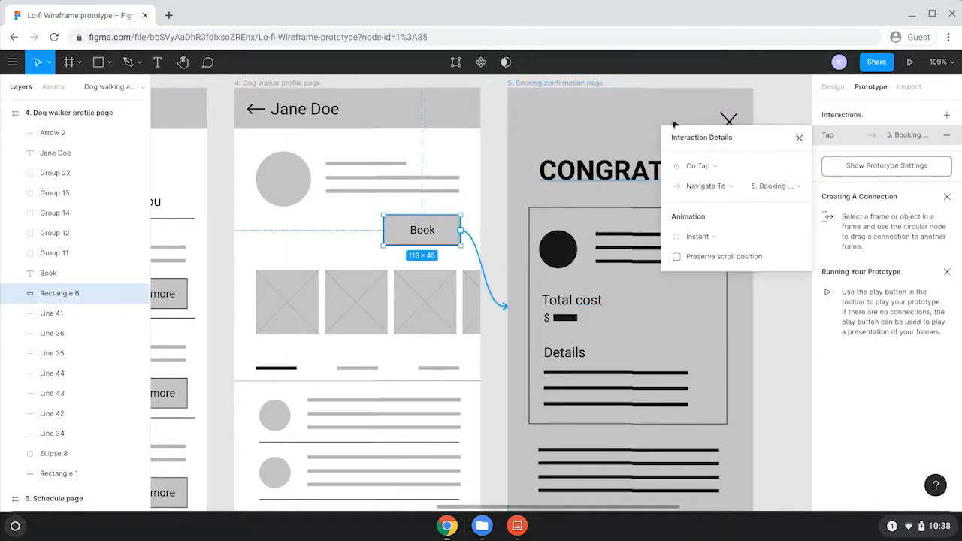
left_click(800, 138)
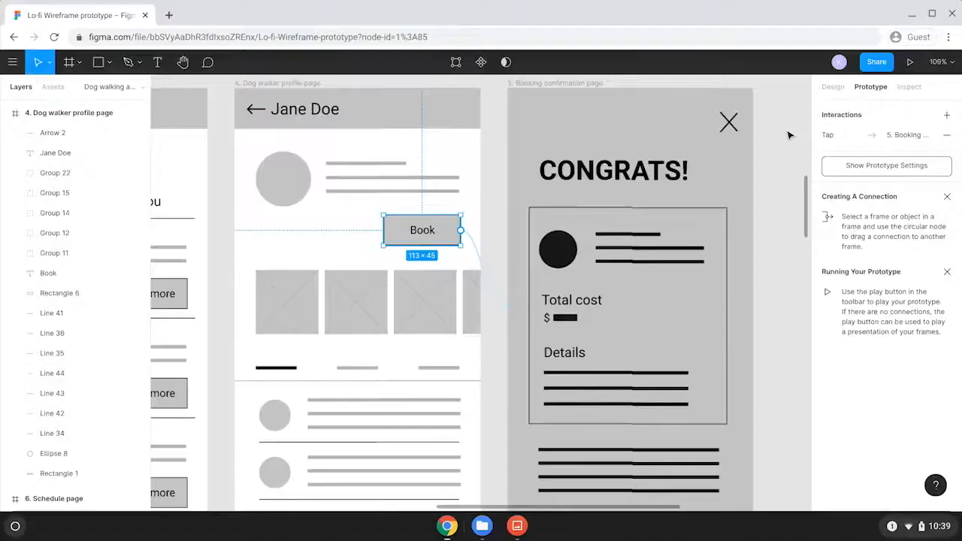
Present the prototype and test it from the homepage's Schedule button through Submit, reviewing the full list of available dog walkers.
left_click(910, 62)
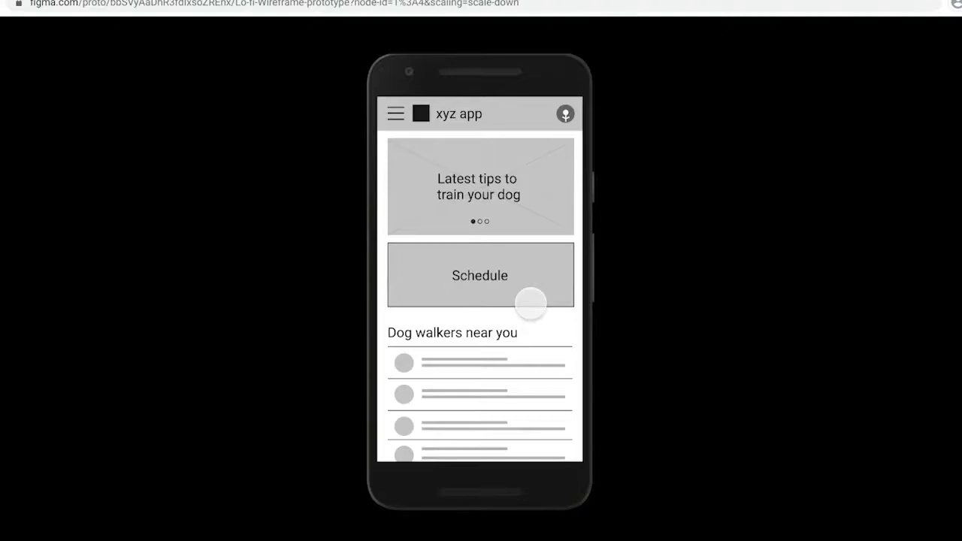
left_click(494, 276)
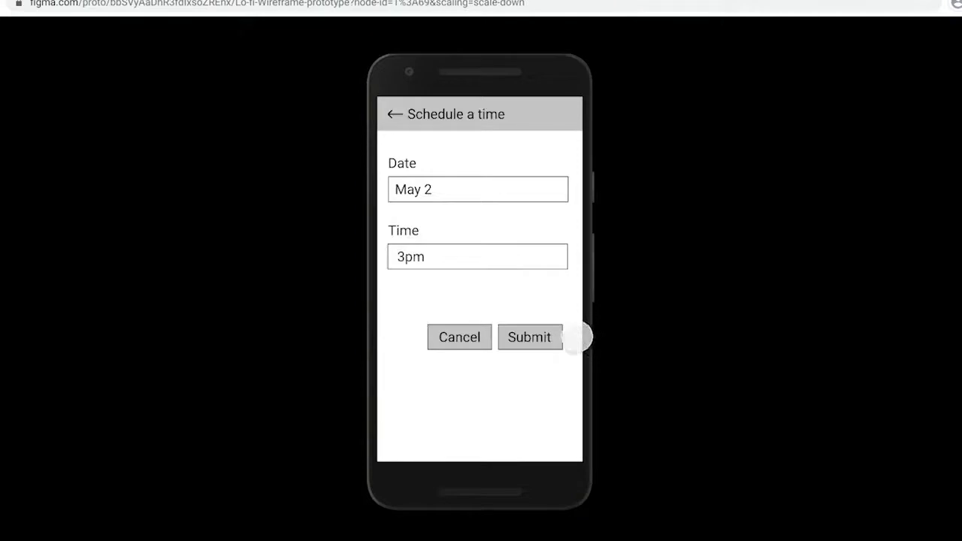
left_click(533, 337)
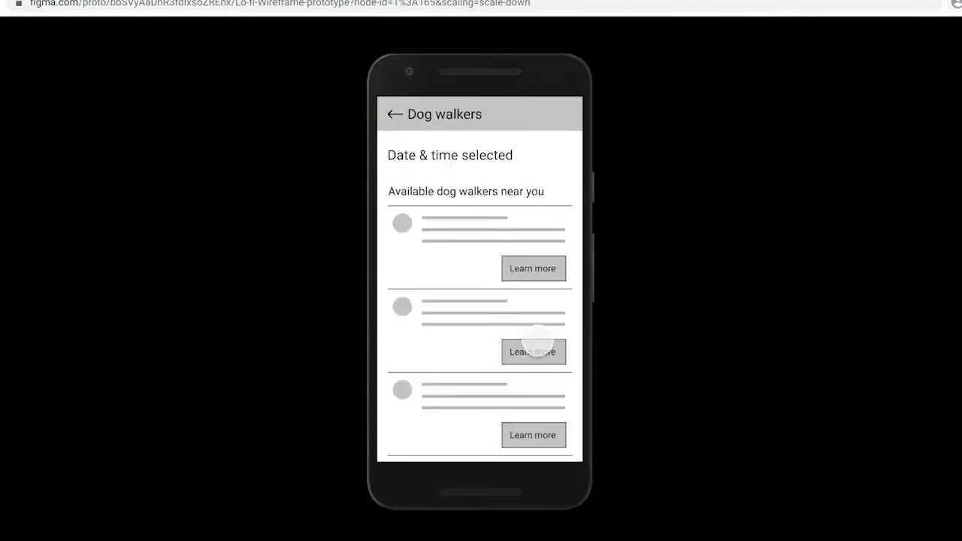
scroll(536, 317, "down", 3)
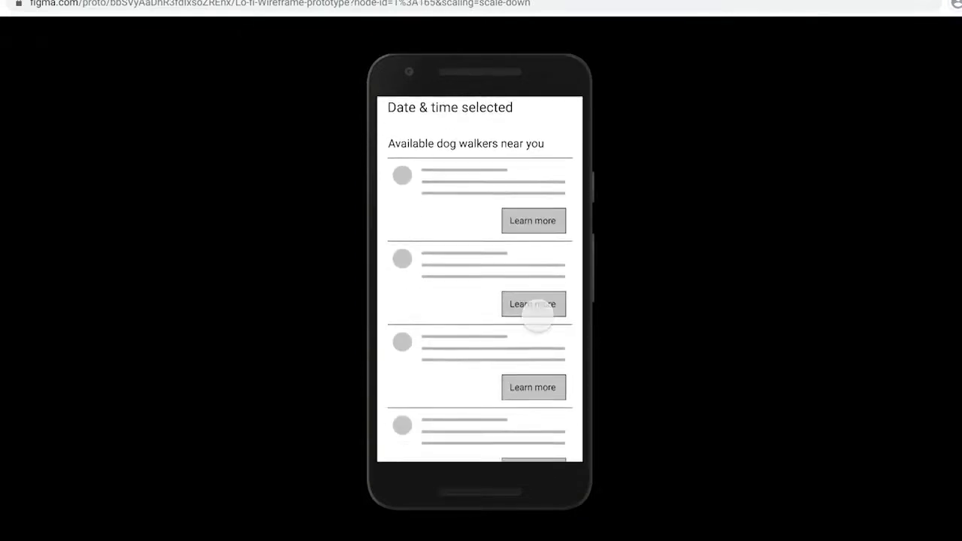
scroll(537, 318, "down", 4)
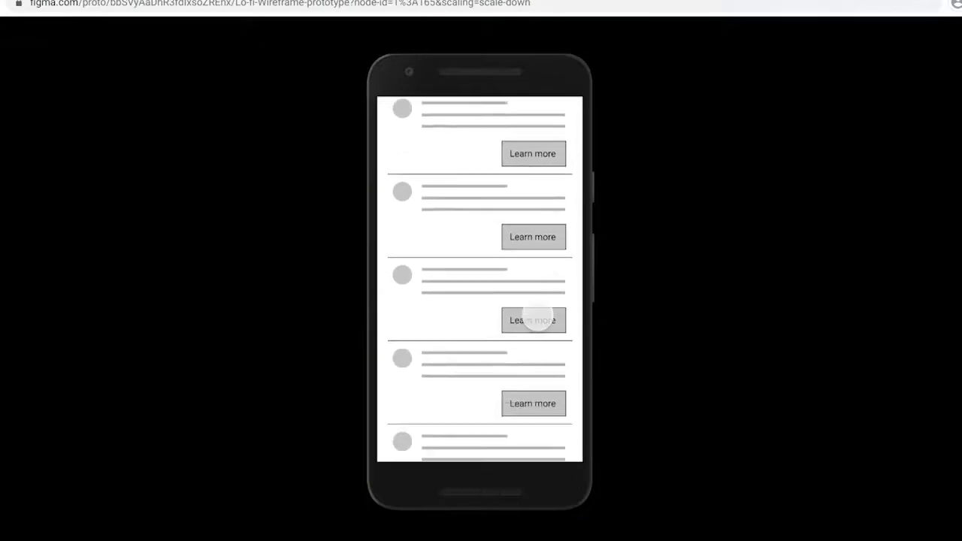
scroll(538, 315, "down", 1)
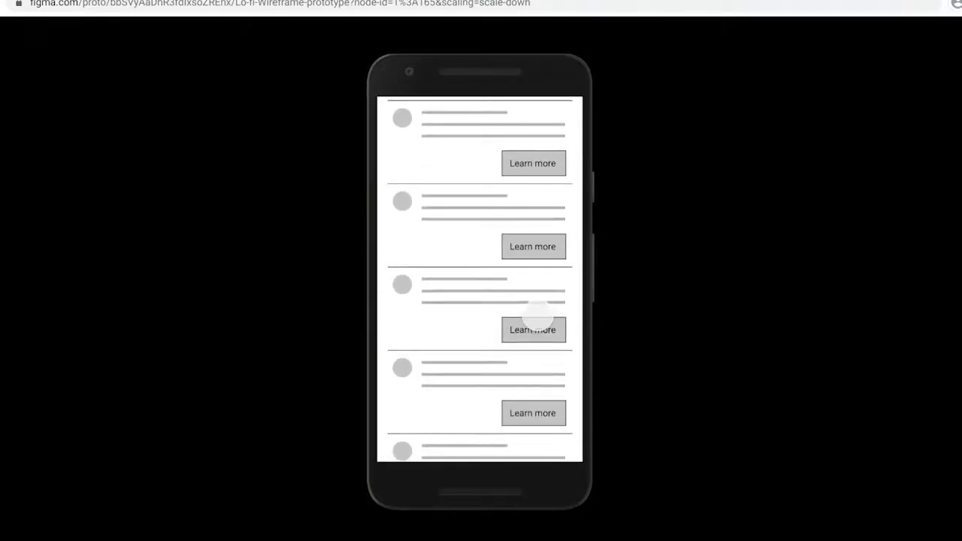
scroll(537, 317, "down", 2)
scroll(537, 318, "up", 10)
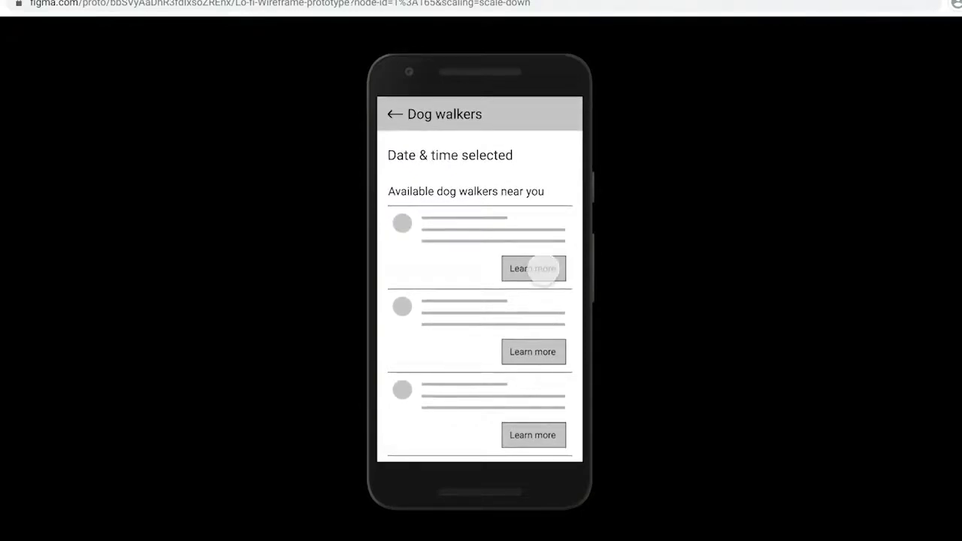
Test booking the first walker through the profile page, and test the third walker's Learn more button.
left_click(542, 269)
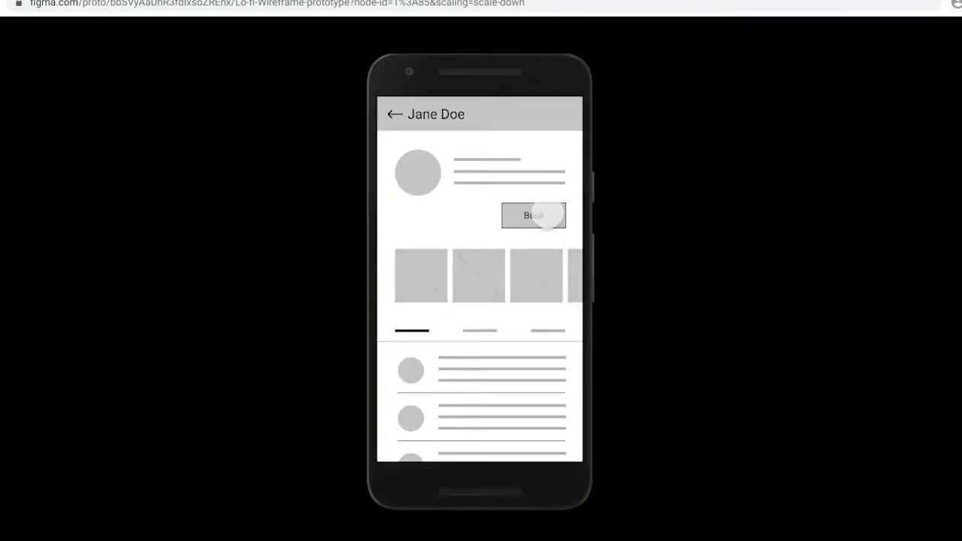
left_click(547, 215)
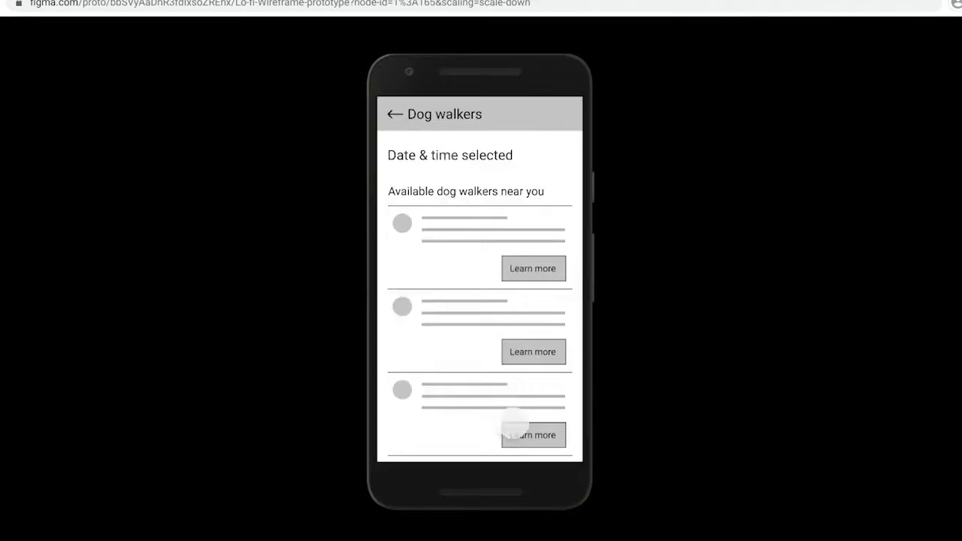
left_click(544, 436)
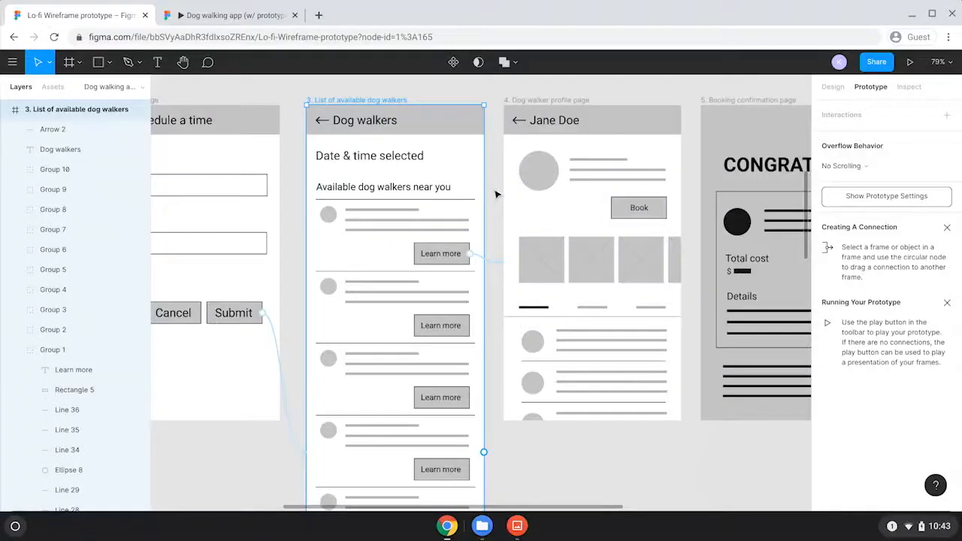
Link the second and third walkers' Learn more buttons on the list page to the dog walker profile page.
scroll(481, 225, "down", 3)
left_click(464, 238)
left_click(462, 252)
left_click_drag(461, 250, 508, 259)
left_click(461, 322)
left_click(460, 323)
left_click_drag(460, 323, 509, 300)
Link the fourth and fifth walkers' Learn more buttons to the dog walker profile page.
scroll(481, 300, "down", 3)
left_click(452, 394)
left_click(452, 394)
left_click_drag(458, 258, 522, 225)
left_click(447, 328)
left_click(449, 331)
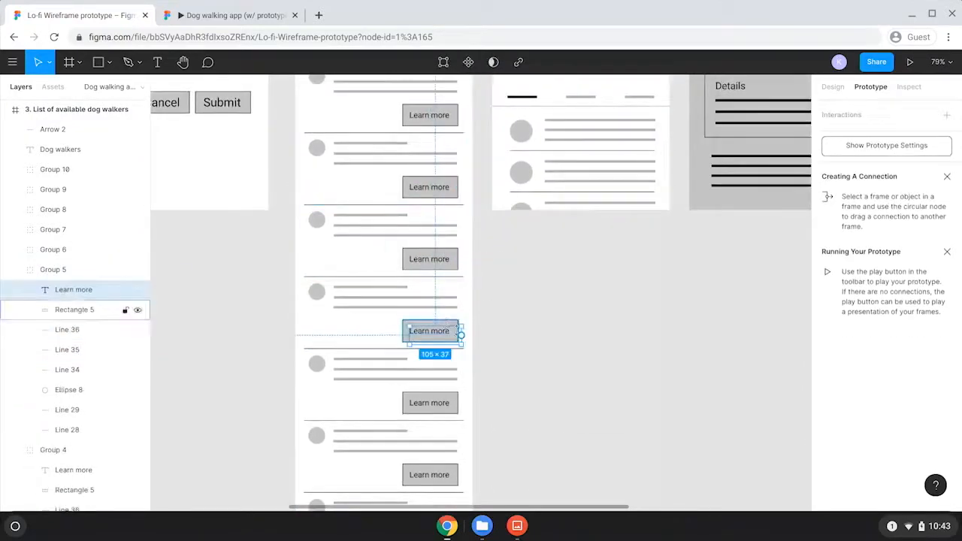
left_click(451, 331)
left_click_drag(459, 331, 580, 212)
Link the sixth and seventh walkers' Learn more buttons to the dog walker profile page with instant On Tap navigations.
left_click(432, 392)
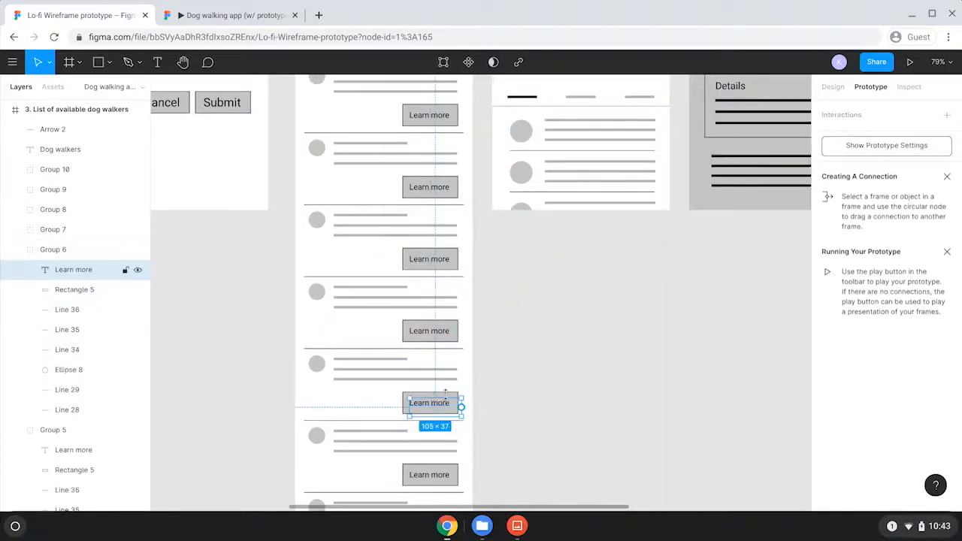
scroll(481, 372, "up", 3)
scroll(481, 338, "down", 3)
left_click(396, 284)
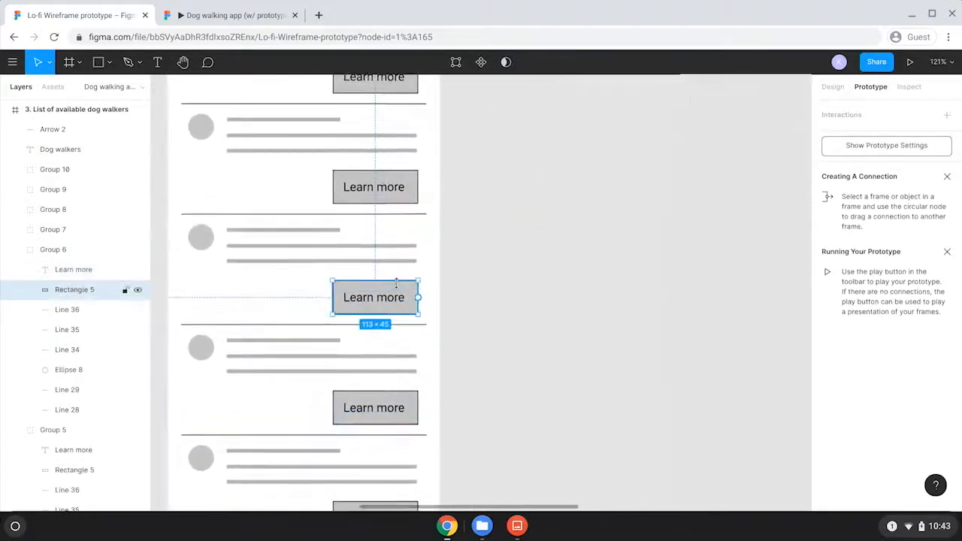
left_click_drag(418, 297, 594, 188)
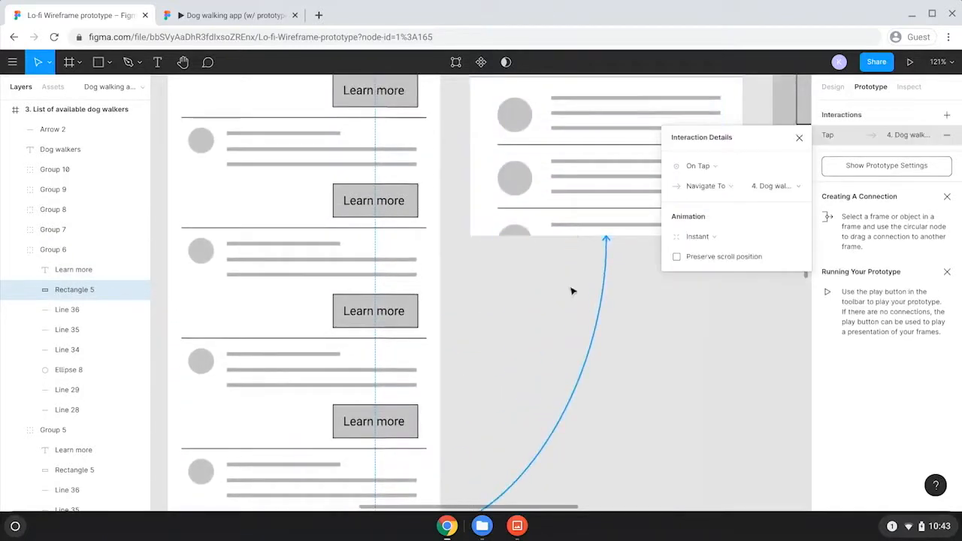
scroll(572, 291, "down", 3)
left_click(452, 341)
double_click(452, 340)
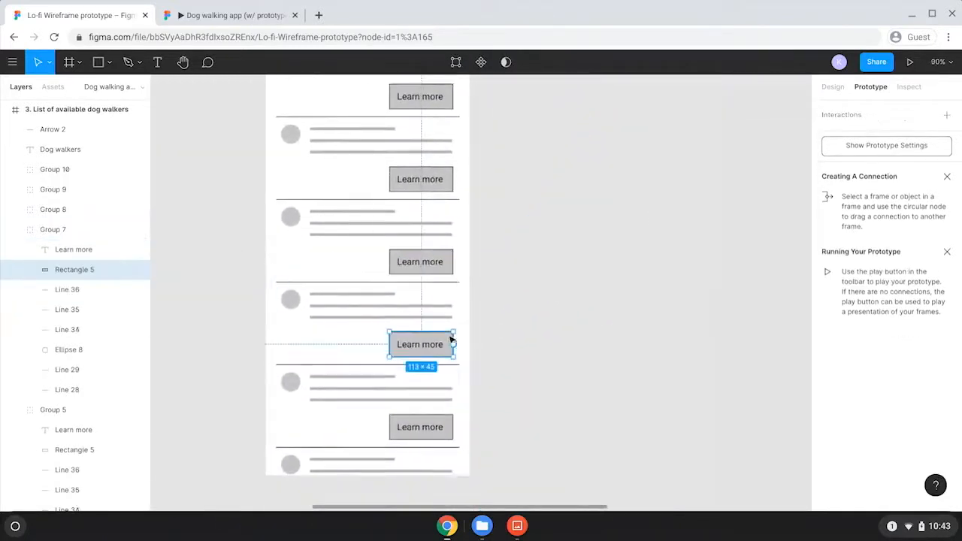
left_click_drag(453, 345, 569, 133)
Link the eighth walker's Learn more button to the dog walker profile page and clear the selection.
scroll(577, 285, "down", 5)
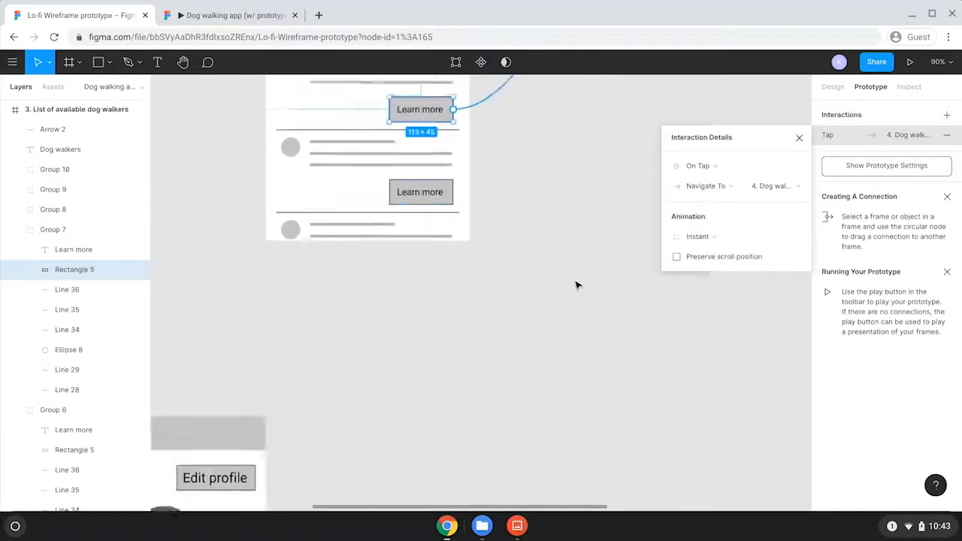
double_click(451, 189)
left_click_drag(453, 190, 573, 122)
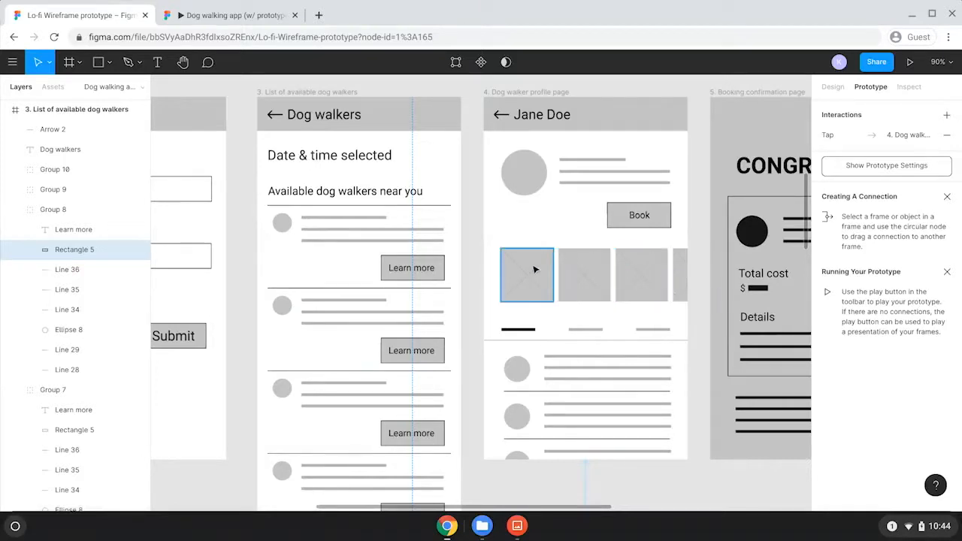
left_click(700, 200)
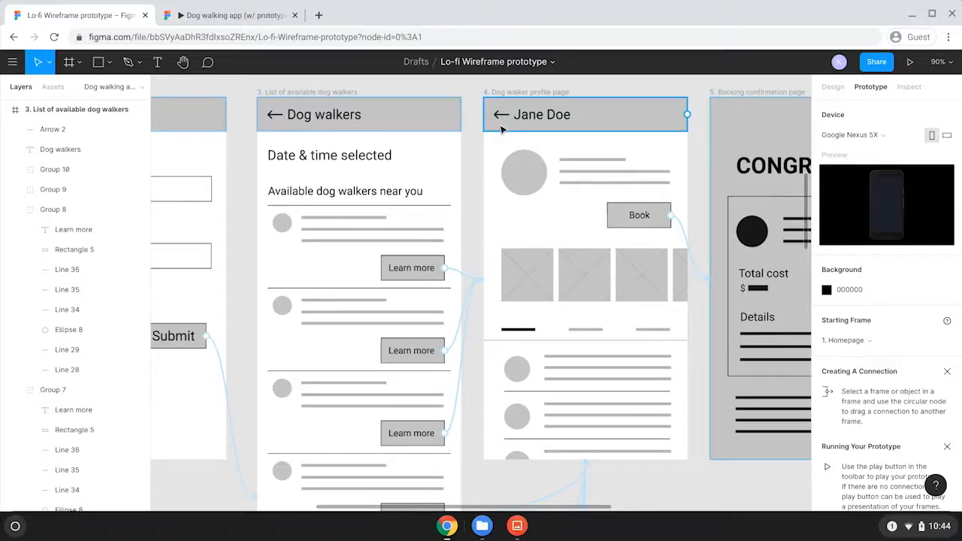
Link the dog walker profile page's back arrow to the list of available dog walkers with an instant On Tap navigation.
left_click(507, 119)
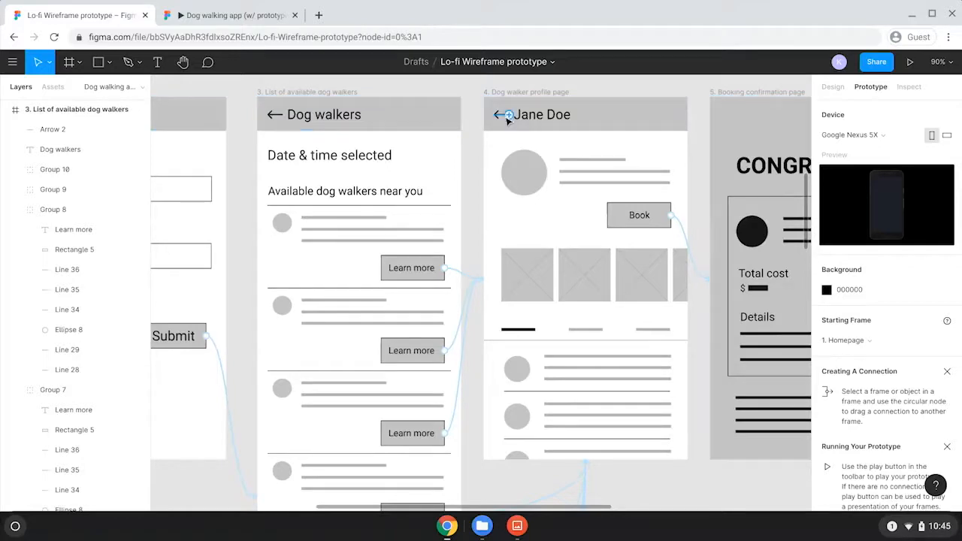
left_click_drag(509, 120, 423, 160)
scroll(451, 158, "down", 5)
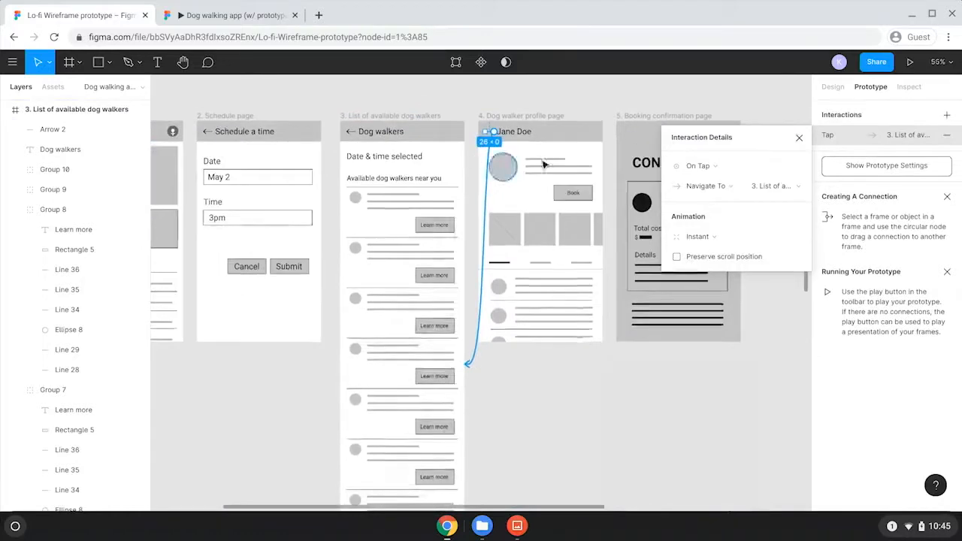
left_click(636, 123)
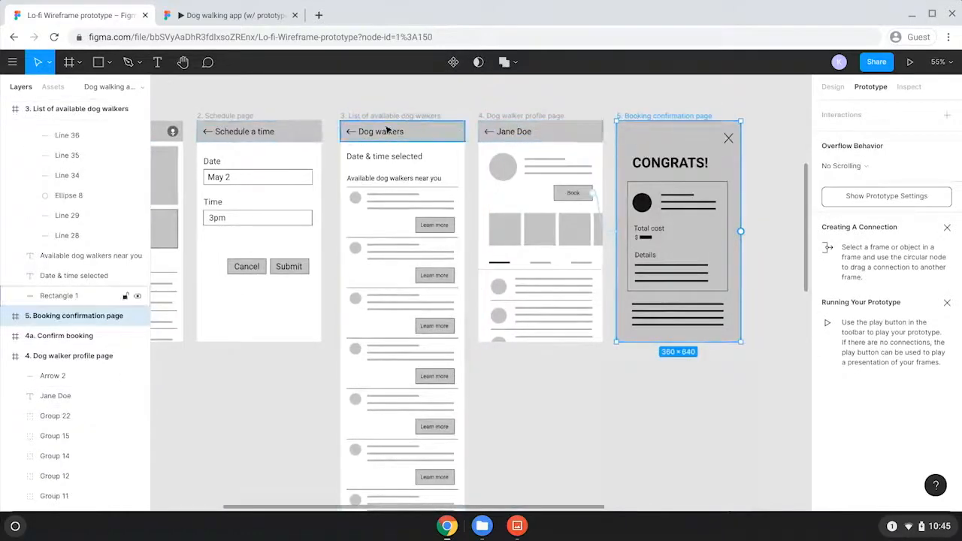
Link the list page's back arrow to the Schedule page, and the Schedule page's back arrow to the homepage.
left_click(353, 132)
left_click_drag(356, 133, 211, 141)
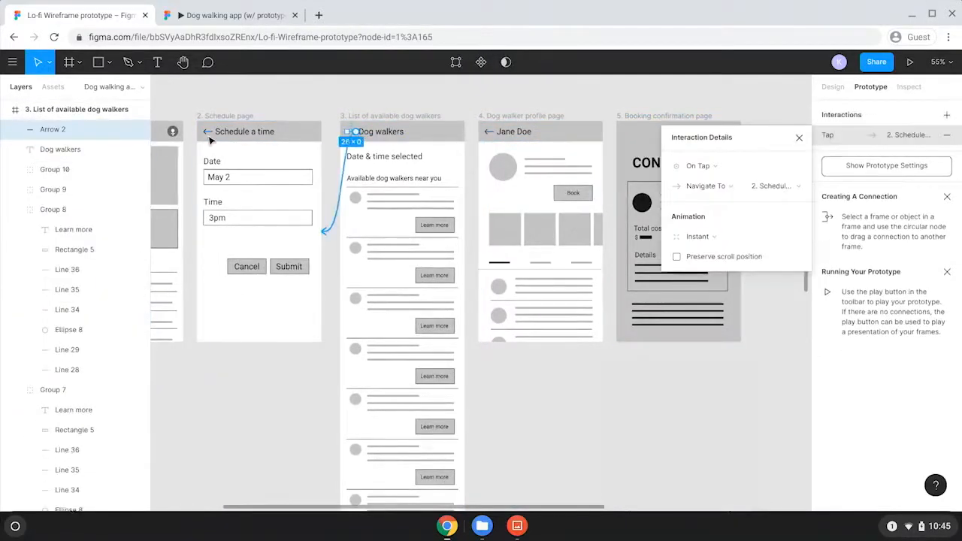
scroll(211, 141, "up", 3)
scroll(300, 188, "left", 4)
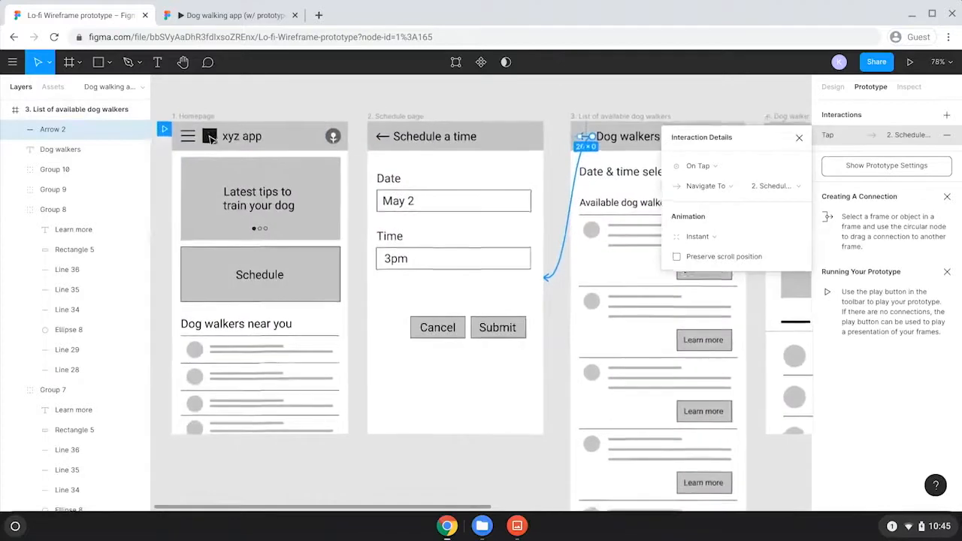
left_click(389, 139)
left_click_drag(388, 140, 324, 190)
Add a prototype connection from the Booking confirmation page's X icon back to an earlier page.
scroll(582, 141, "right", 5)
left_click(631, 145)
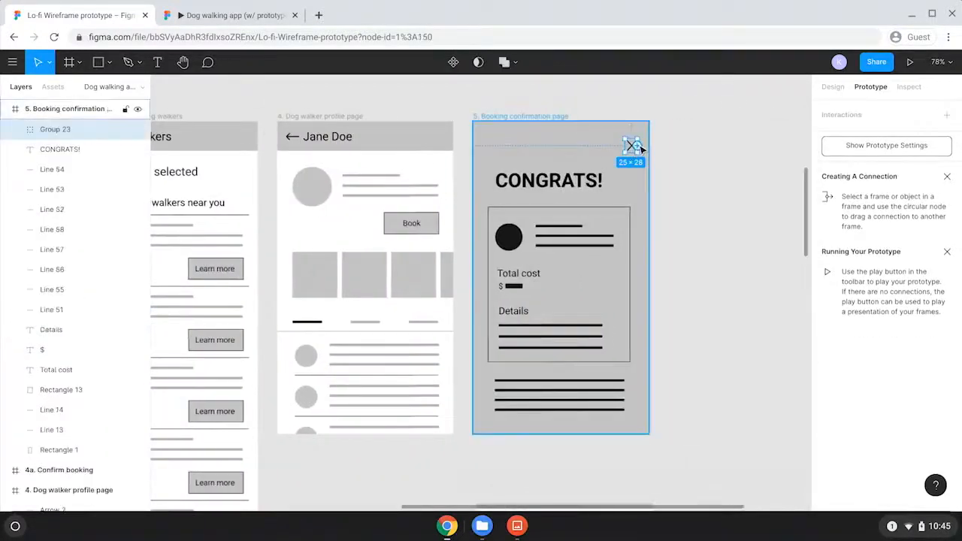
left_click_drag(639, 145, 453, 162)
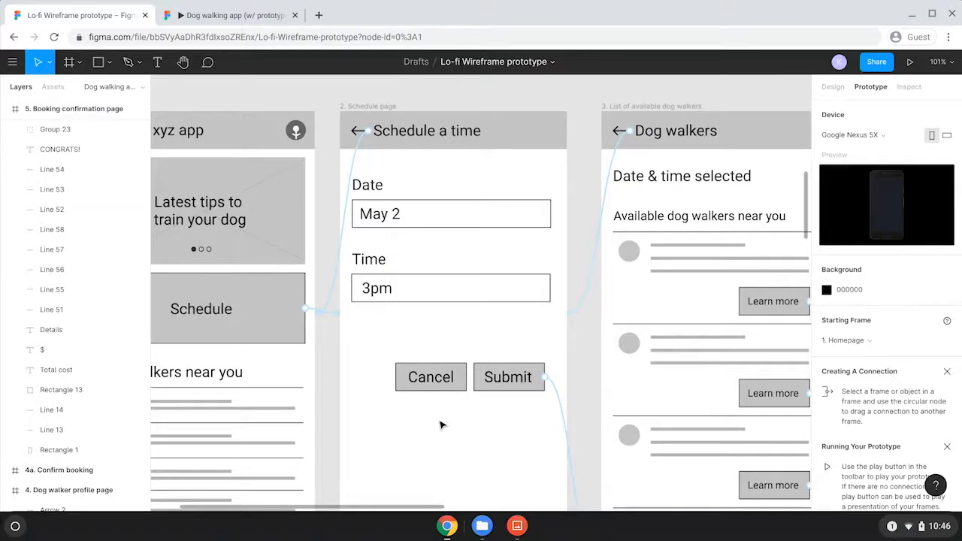
Link the Schedule page's Cancel button to the homepage with an instant On Tap navigation.
left_click(458, 388)
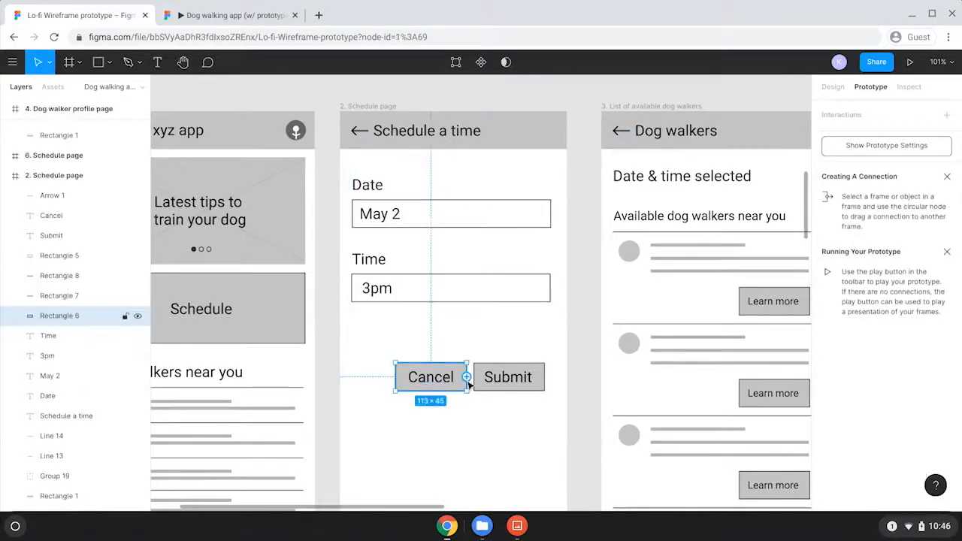
left_click_drag(466, 378, 285, 409)
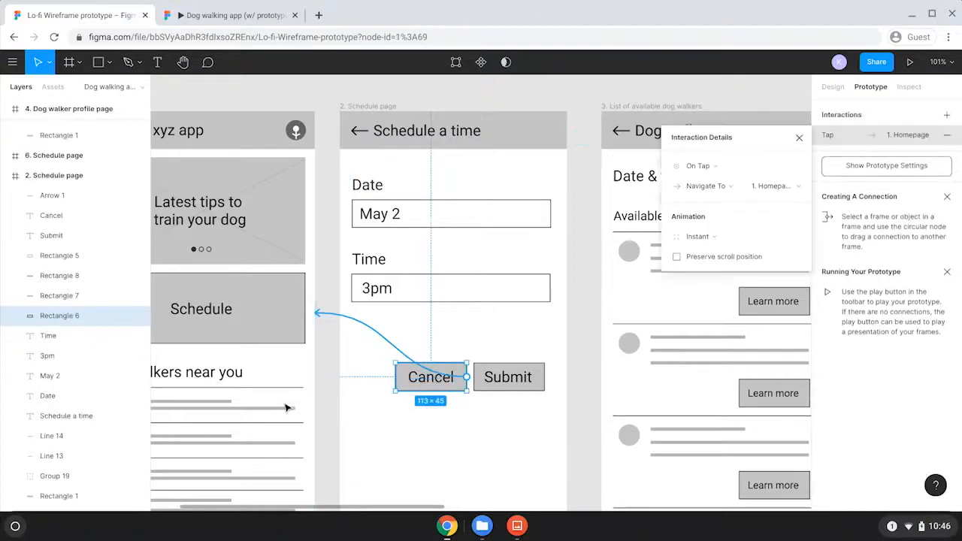
scroll(286, 408, "left", 5)
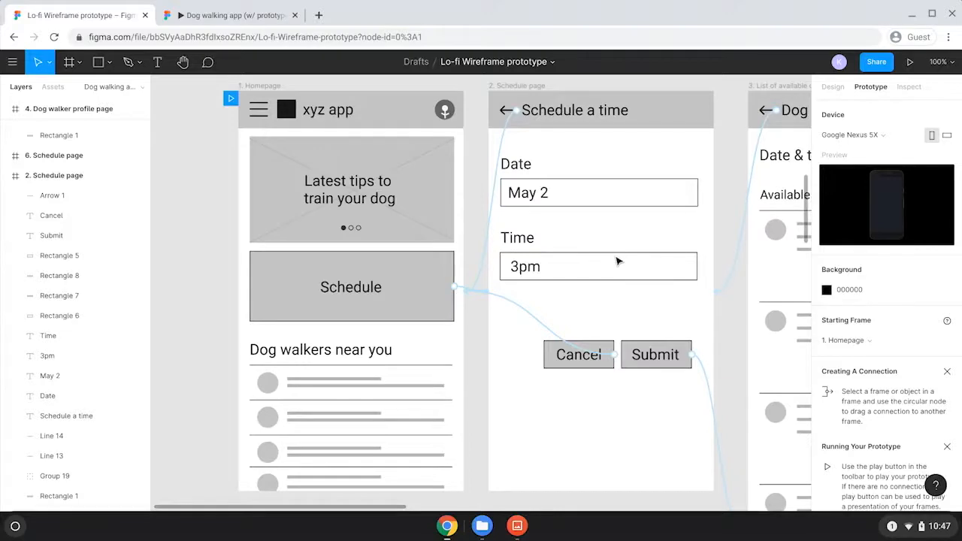
Link the avatar icon in the homepage header to the My profile page.
scroll(597, 279, "down", 4)
scroll(597, 279, "right", 3)
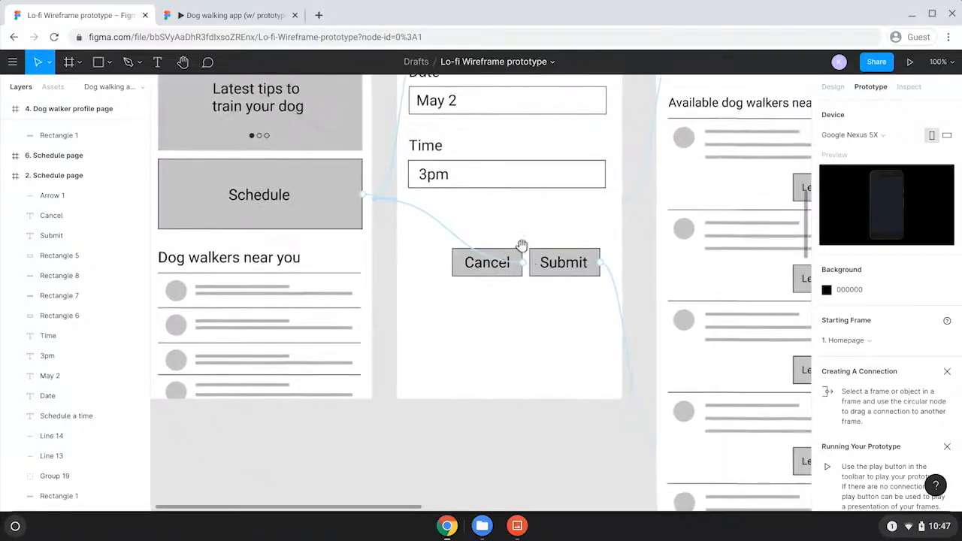
scroll(574, 307, "down", 5)
scroll(542, 324, "right", 2)
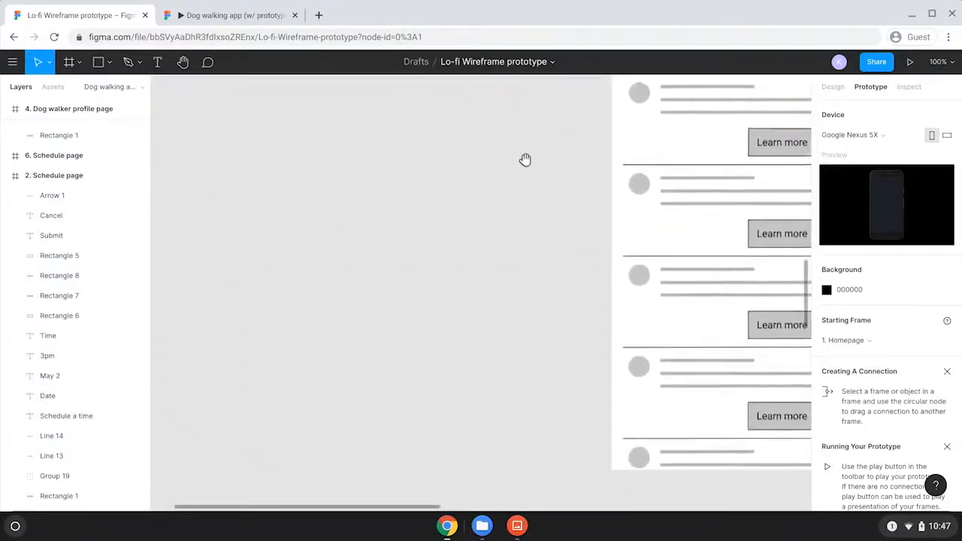
scroll(518, 244, "down", 10)
scroll(528, 336, "left", 1)
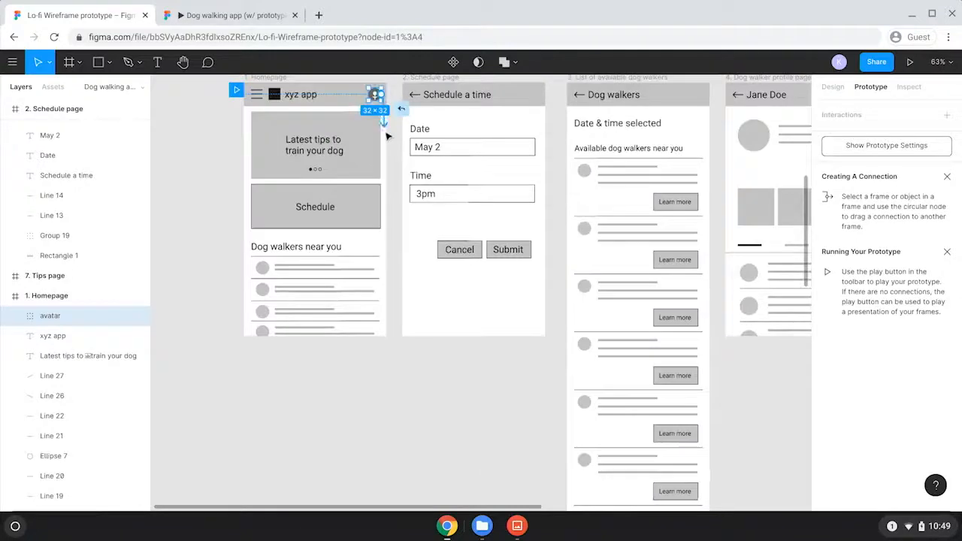
left_click_drag(387, 135, 476, 383)
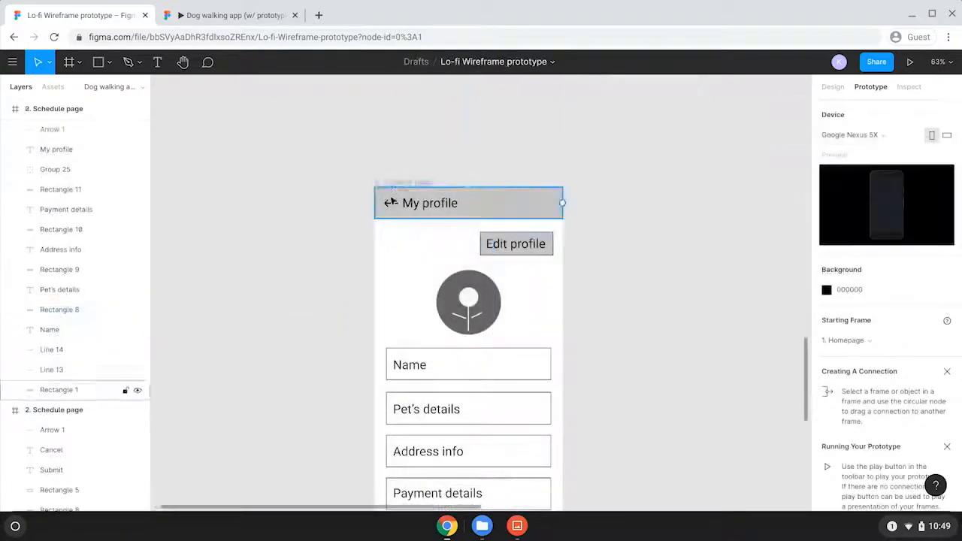
Link the My profile page's back arrow to the homepage with an instant On Tap navigation and close the interaction details.
left_click(390, 204)
left_click_drag(398, 203, 277, 171)
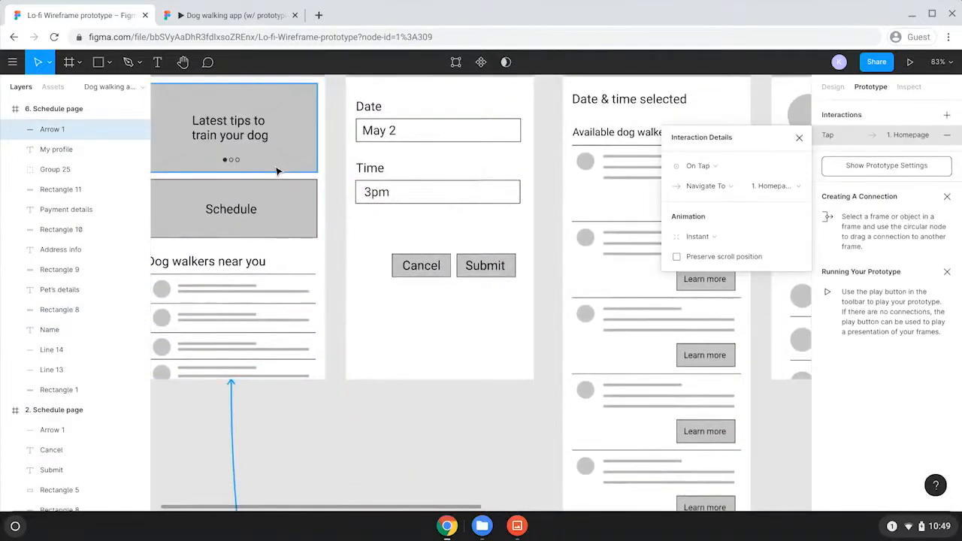
scroll(277, 171, "up", 1)
scroll(277, 171, "left", 1)
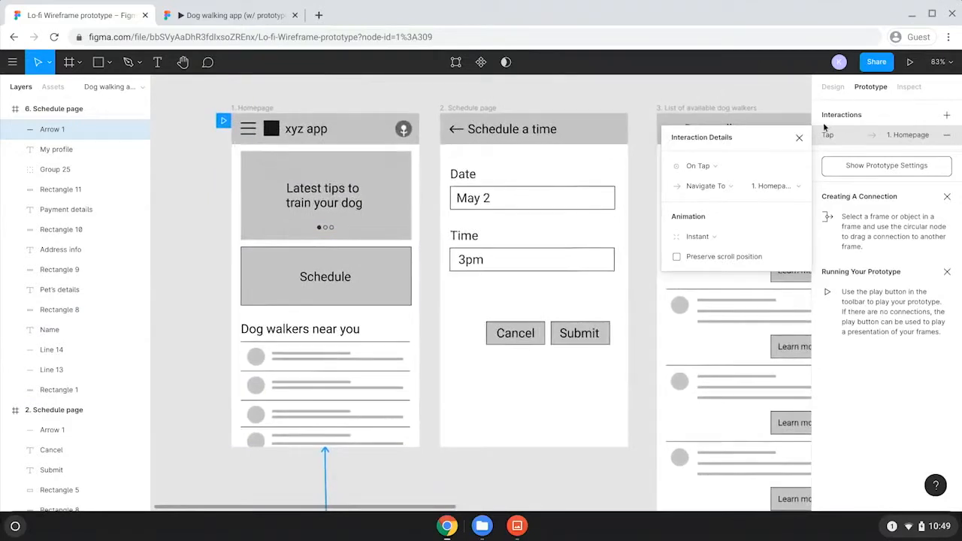
left_click(799, 138)
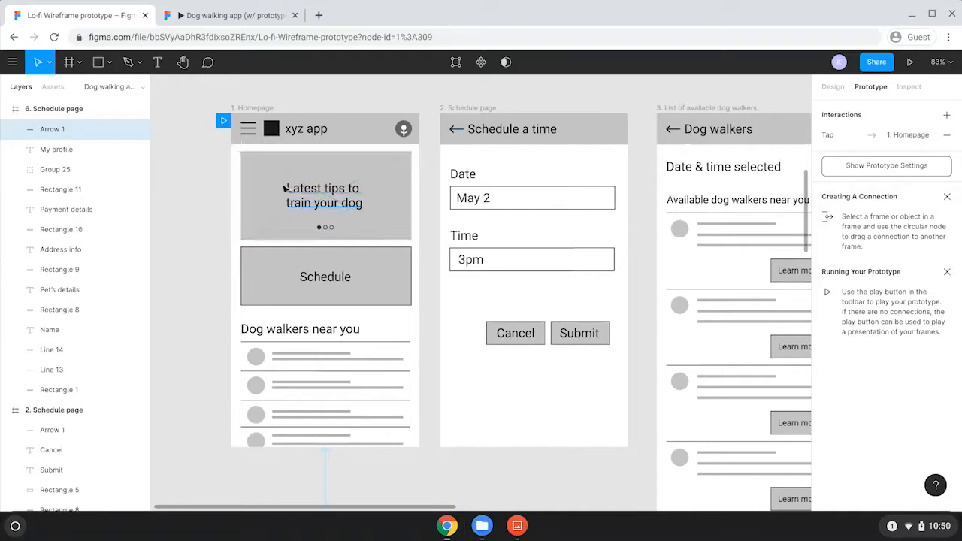
Line up the new 360 × 640 frame beneath the My profile page and draw a gray header bar across its top.
left_click(400, 208)
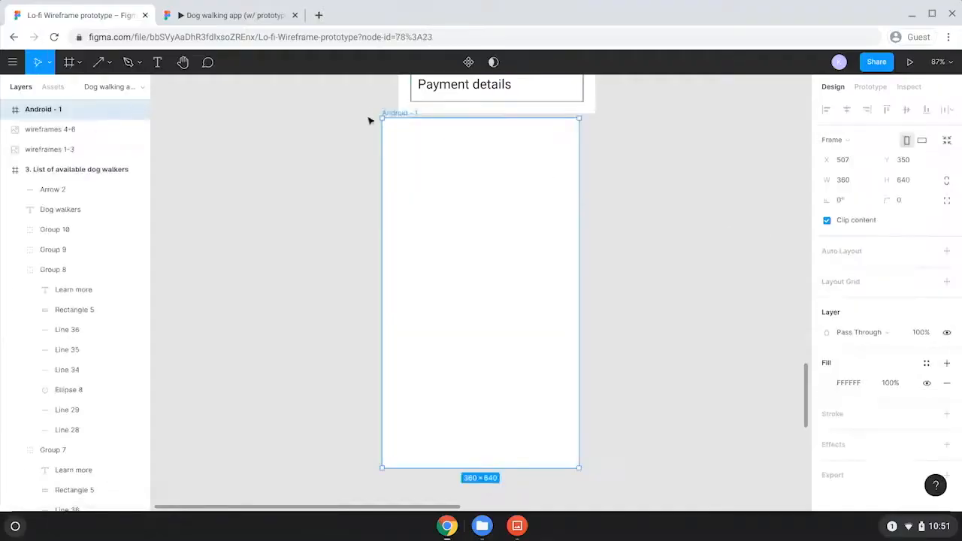
mouse_move(369, 120)
left_mouse_down()
mouse_move(409, 159)
mouse_move(595, 197)
left_mouse_up()
left_click(333, 180)
key("r")
key("Escape")
Draw a left-pointing back arrow in the new frame's header bar.
left_click(107, 62)
left_click(96, 122)
left_click_drag(435, 182, 408, 182)
left_click(853, 429)
left_click(619, 317)
Add the title text "Tips" beside the back arrow in the header bar.
key("t")
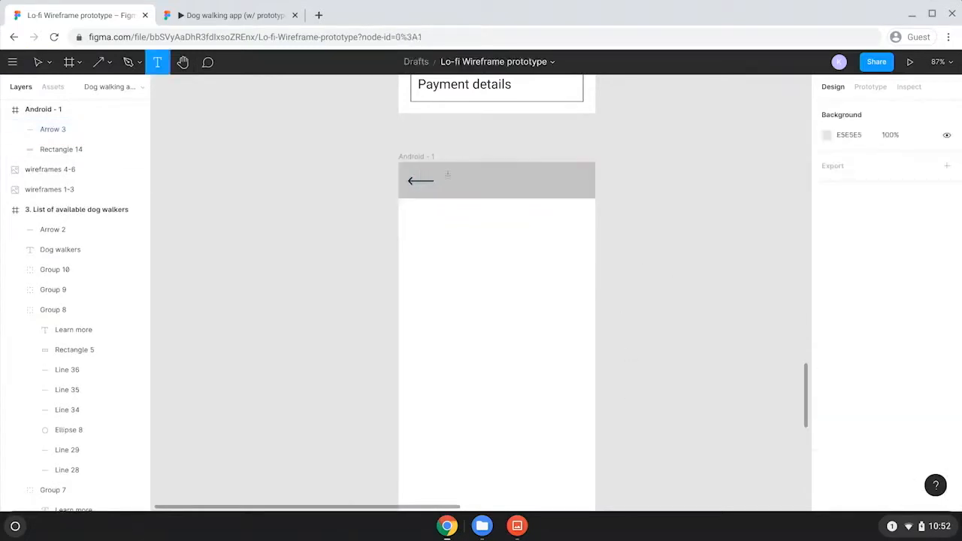
left_click_drag(444, 171, 548, 191)
type("Tips")
key("Escape")
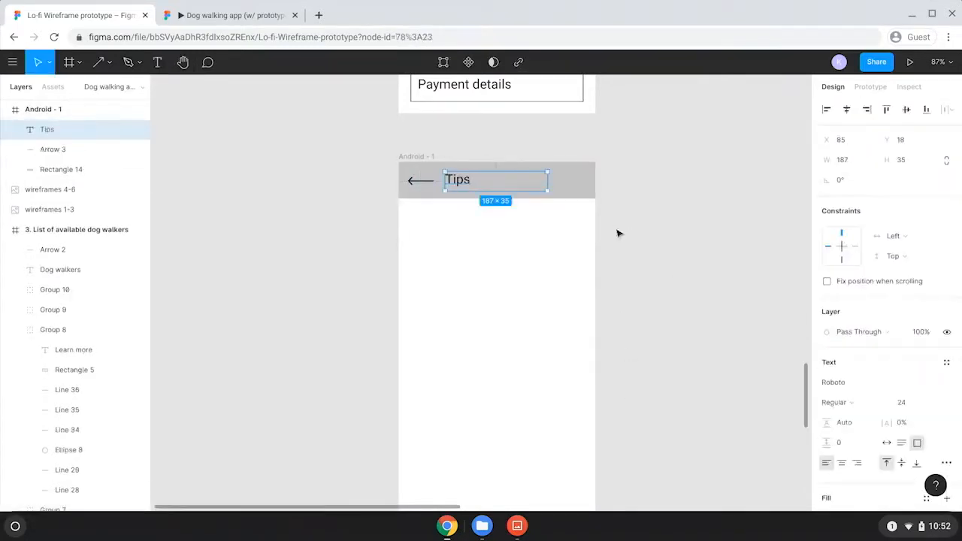
Draw an image placeholder below the Tips header: a rectangle crossed by two corner-to-corner diagonals spanning about 314 × 154.
key("r")
left_click_drag(411, 211, 586, 299)
left_click(632, 275)
key("l")
left_click_drag(411, 212, 583, 296)
left_click_drag(411, 296, 582, 211)
Change the stroke color of the placeholder's two diagonal lines to gray.
left_click(526, 269, "shift")
left_click(826, 413)
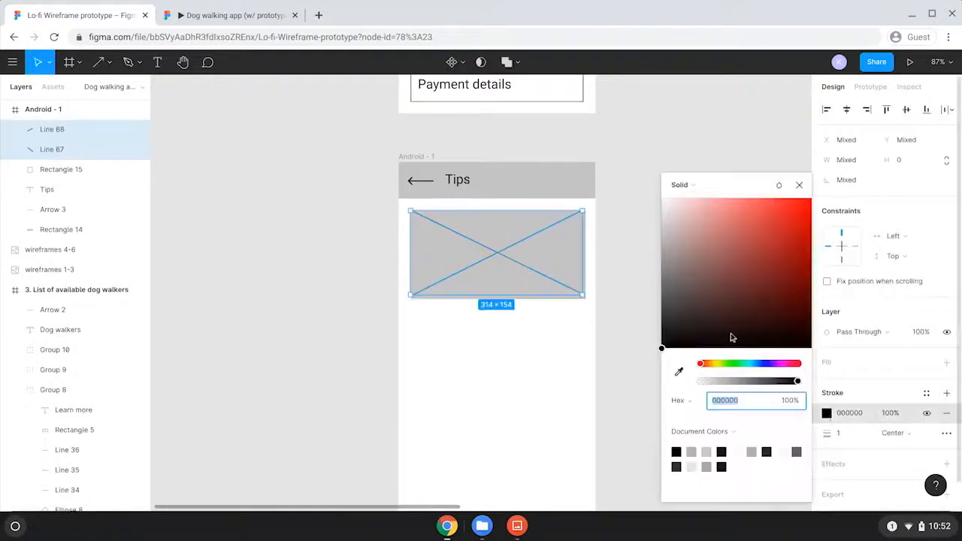
left_click_drag(730, 337, 660, 266)
left_click(623, 331)
scroll(607, 324, "down", 2)
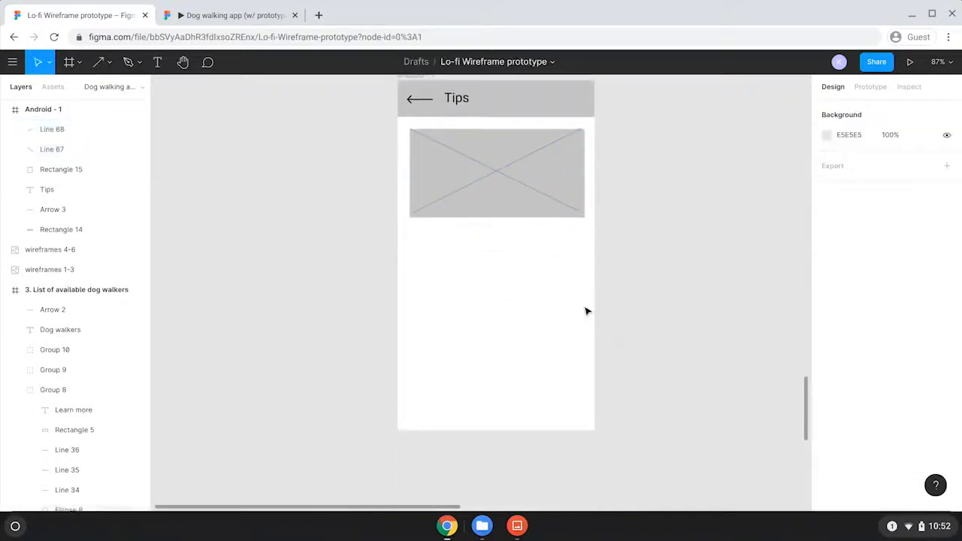
key("r")
left_click_drag(411, 178, 483, 248)
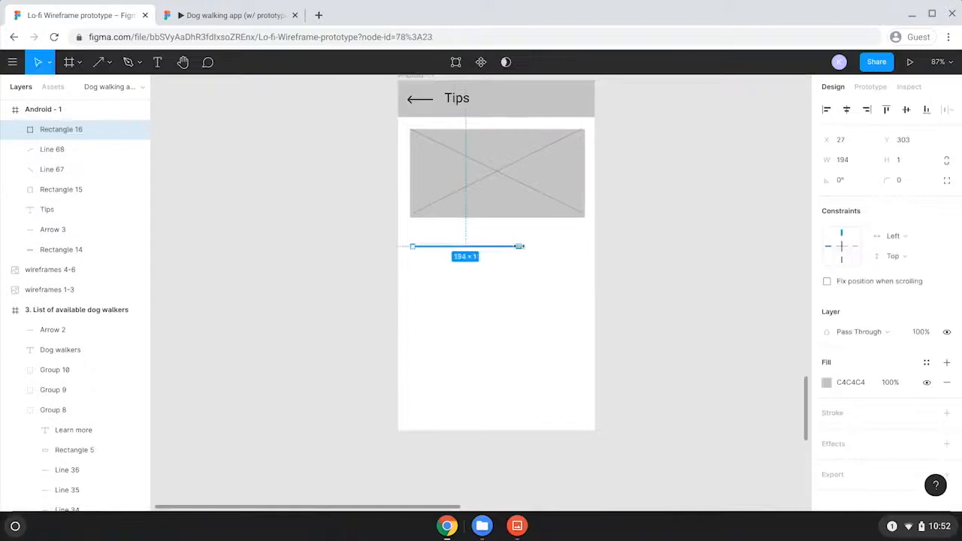
key("Delete")
Draw a short heading line below the image placeholder and a 296-wide text line under it.
key("l")
left_click_drag(414, 244, 509, 244)
key("l")
mouse_move(416, 261)
left_mouse_down()
mouse_move(578, 265)
mouse_move(460, 282)
left_mouse_up()
Duplicate the long text line three times down the Tips page, at spacings of 30, 40 and 30 pixels.
key("ctrl+c")
key("ctrl+v")
key("shift+Down")
key("shift+Down")
key("shift+Down")
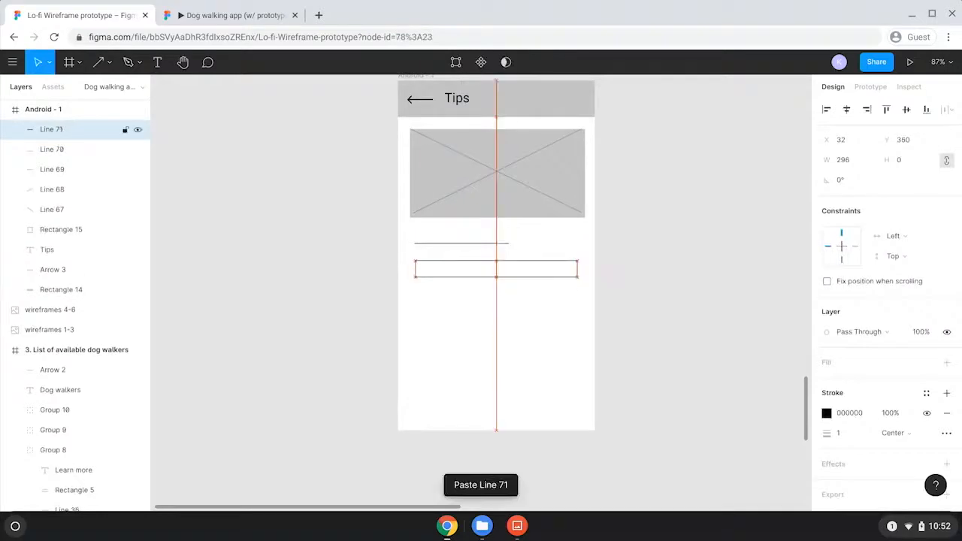
key("ctrl+c")
key("ctrl+v")
key("shift+Down")
key("shift+Down")
key("shift+Down")
key("shift+Down")
key("ctrl+v")
key("shift+Down")
key("shift+Down")
key("shift+Down")
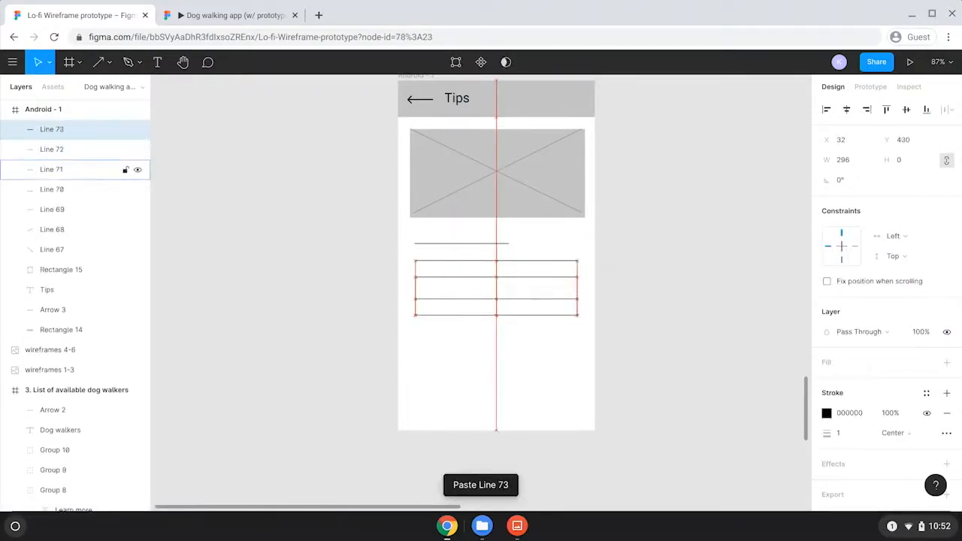
Add two more copies of the long text line beneath the last one, each 30 pixels lower.
key("ctrl+c")
key("ctrl+v")
key("shift+Down")
key("shift+Down")
key("shift+Down")
key("ctrl+c")
key("ctrl+v")
key("shift+Down")
key("shift+Down")
key("shift+Down")
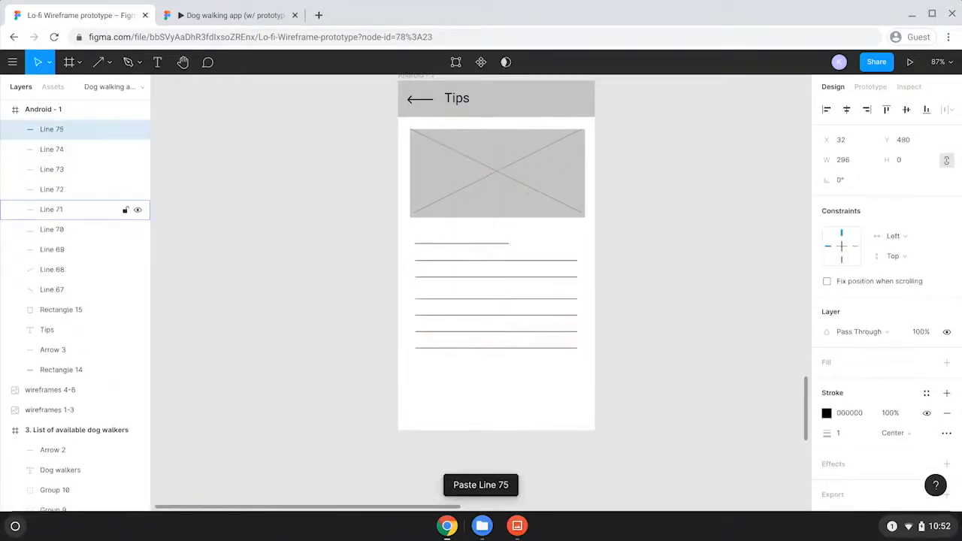
Left-align all the text lines on the Tips page and set their stroke width to 5.
left_click_drag(346, 239, 554, 383)
left_click(826, 109)
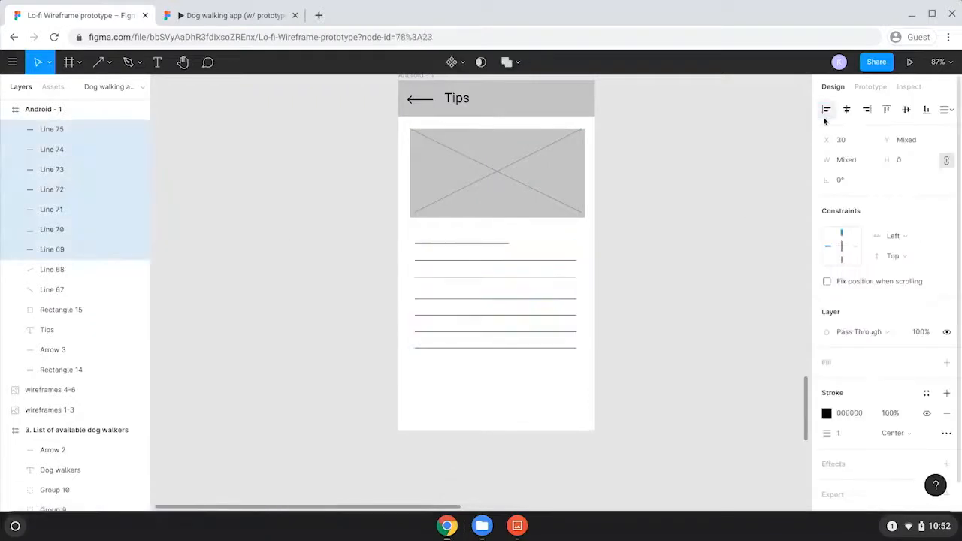
left_click(838, 433)
type("5")
key("Return")
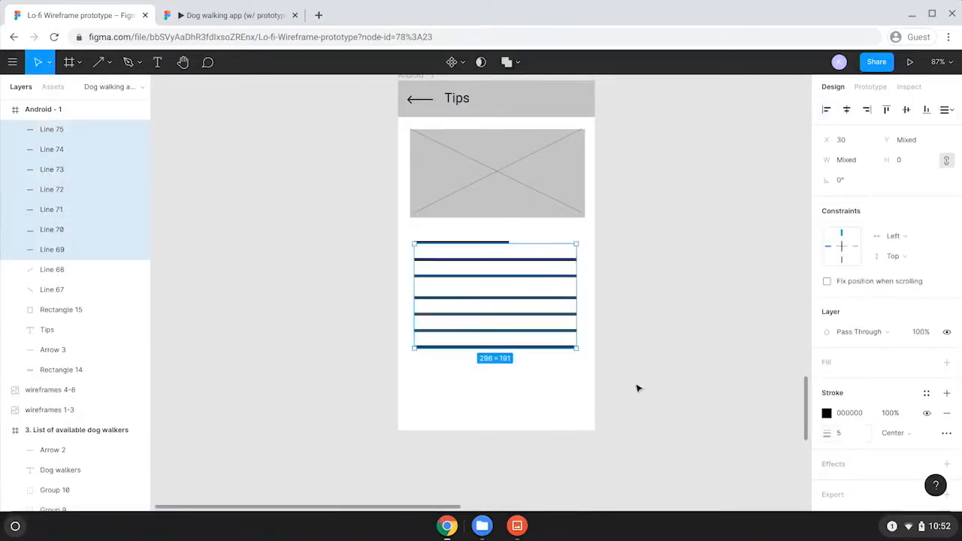
Duplicate the lower four text lines and place the copies below them as another paragraph at the page's bottom.
left_click_drag(618, 397, 398, 298)
key("ctrl+c")
key("ctrl+v")
left_click_drag(494, 323, 494, 400)
left_click(614, 237)
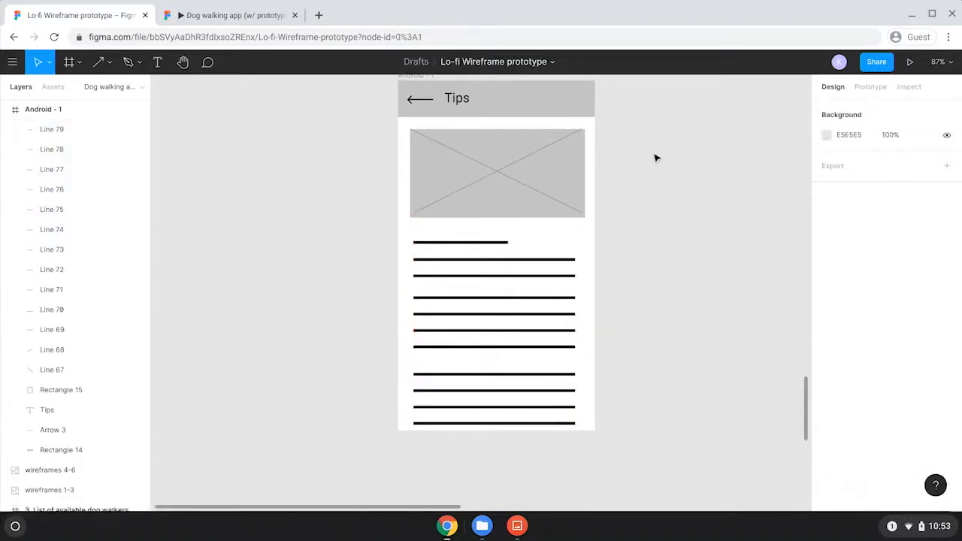
Link the homepage's "Latest tips to train your dog" card to the Tips page with an instant On Tap navigation.
scroll(658, 184, "up", 2)
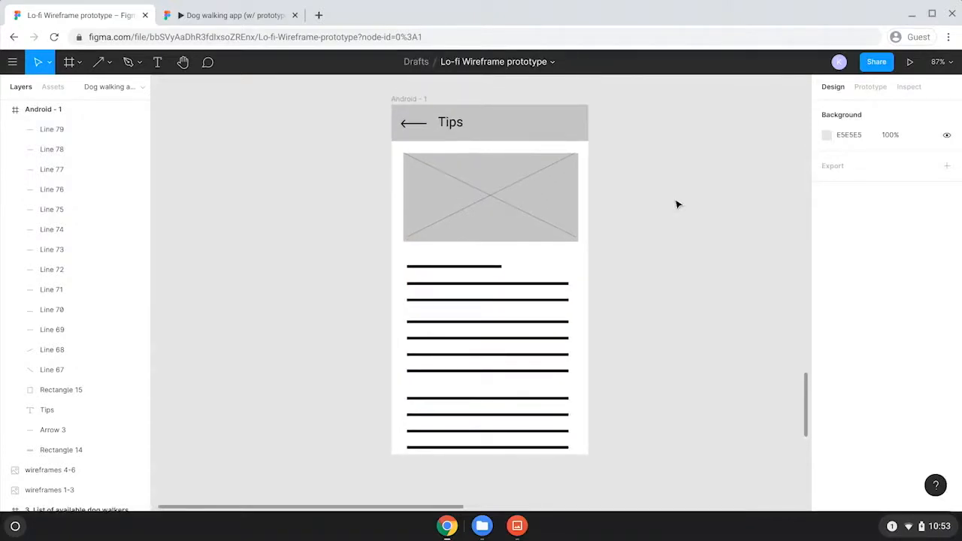
scroll(665, 185, "down", 4)
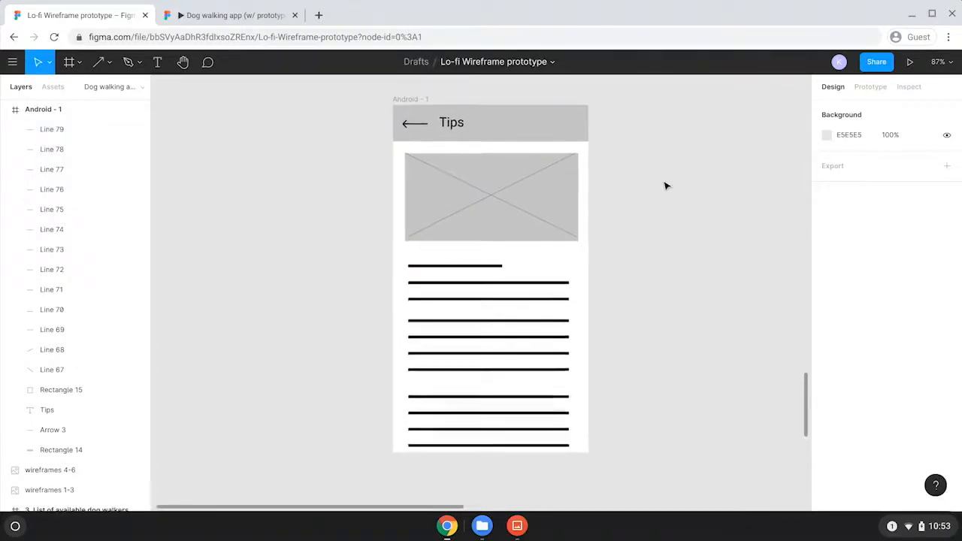
scroll(666, 184, "up", 9)
scroll(664, 186, "up", 3)
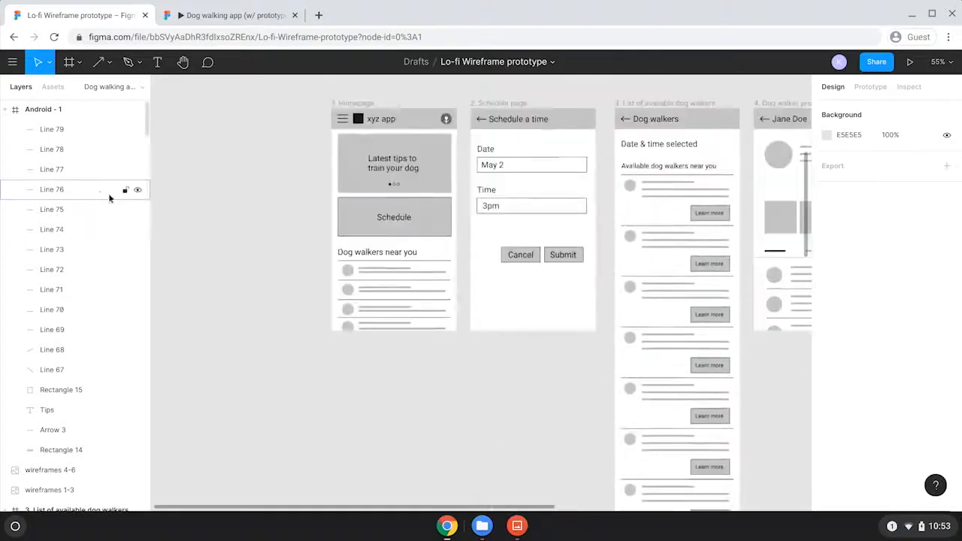
scroll(301, 190, "up", 8)
scroll(301, 191, "right", 2)
scroll(301, 191, "up", 1)
left_click(545, 215)
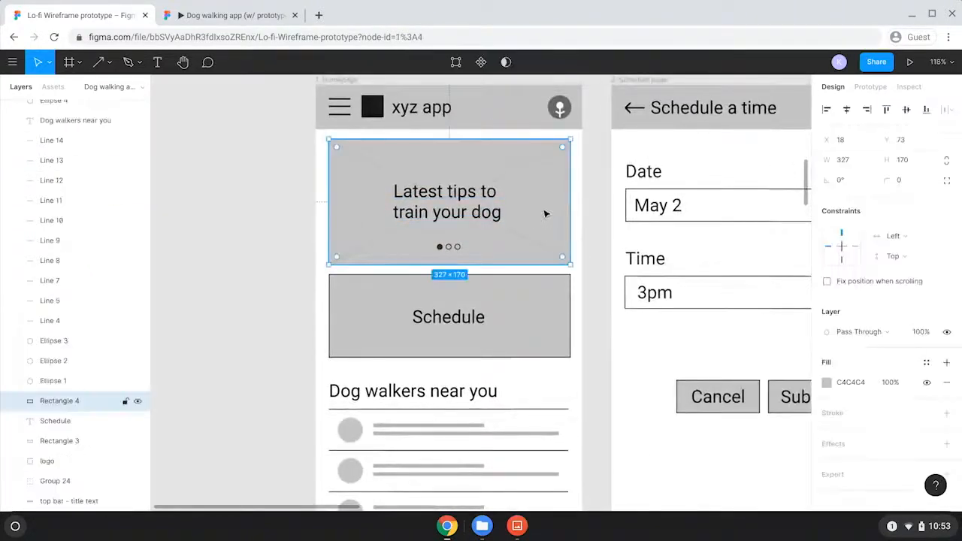
left_click(879, 89)
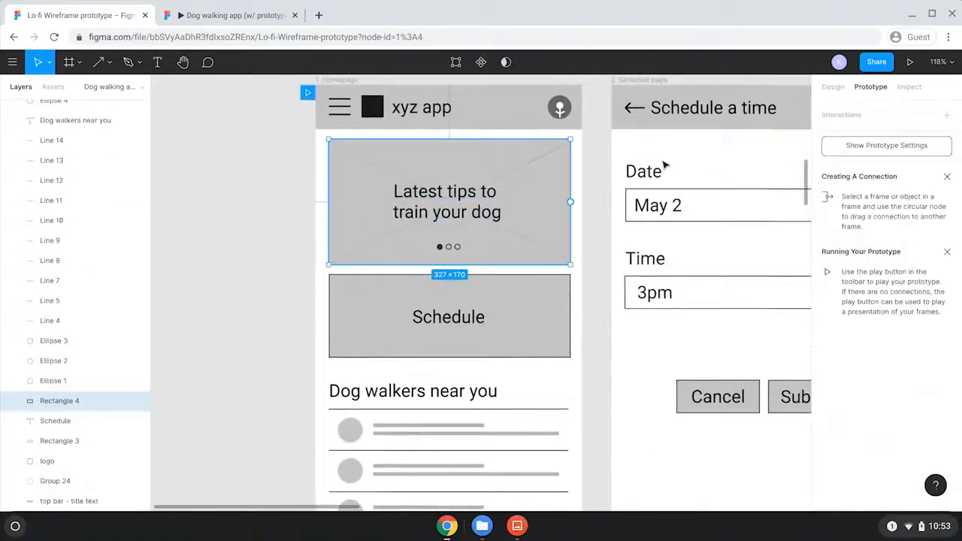
left_click_drag(570, 201, 730, 311)
scroll(504, 288, "right", 5)
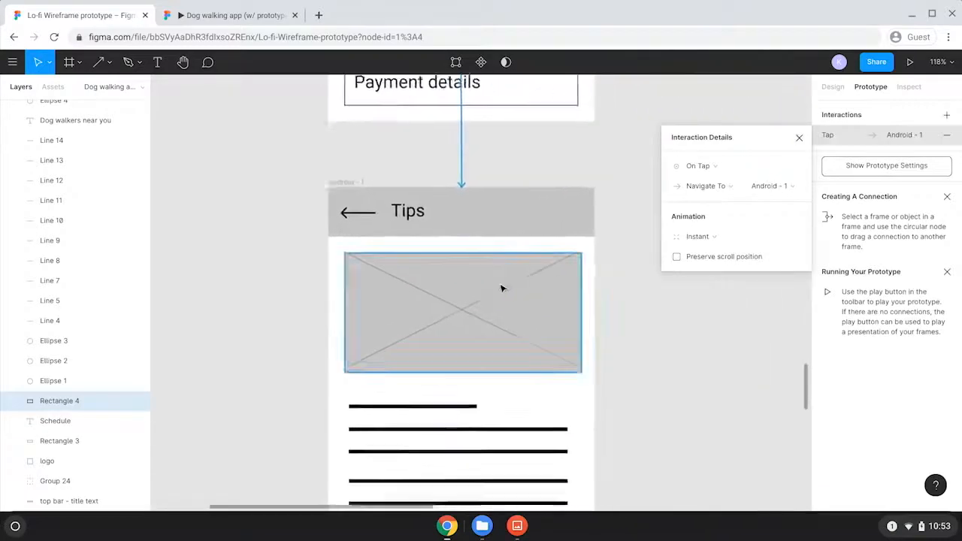
Link the Tips page's back arrow to the homepage with an instant On Tap navigation.
scroll(502, 288, "down", 2)
left_click_drag(367, 118, 202, 339)
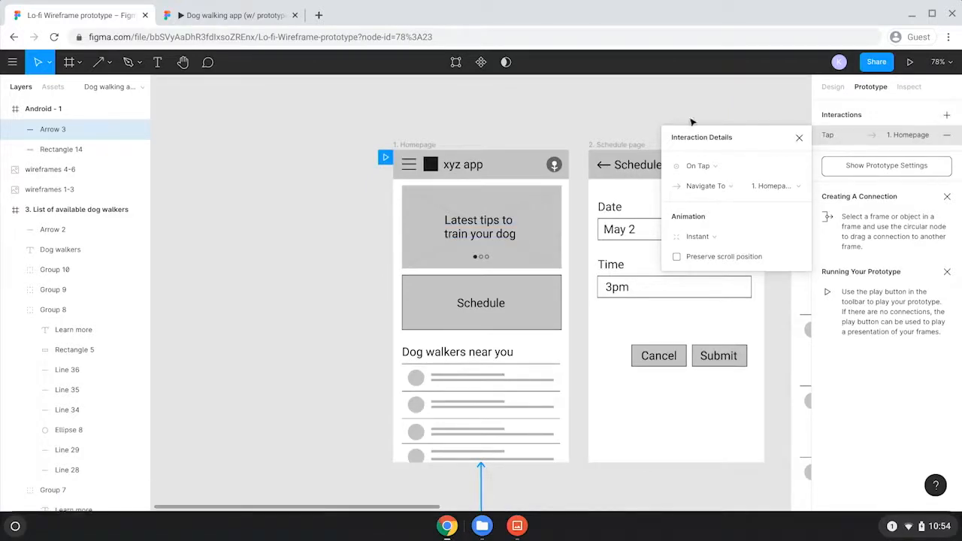
Run the prototype from the homepage and test the tips card and the Tips page's back arrow.
left_click(418, 145)
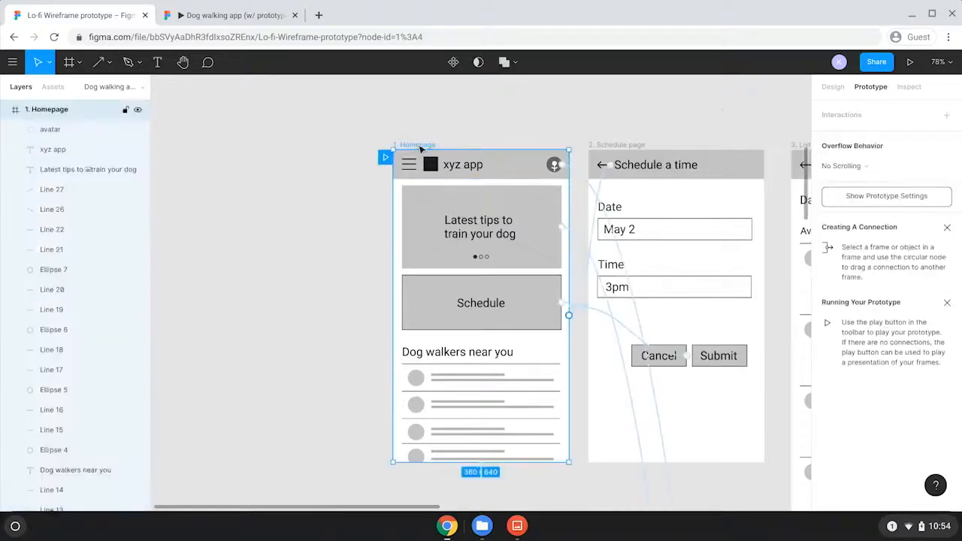
left_click(915, 67)
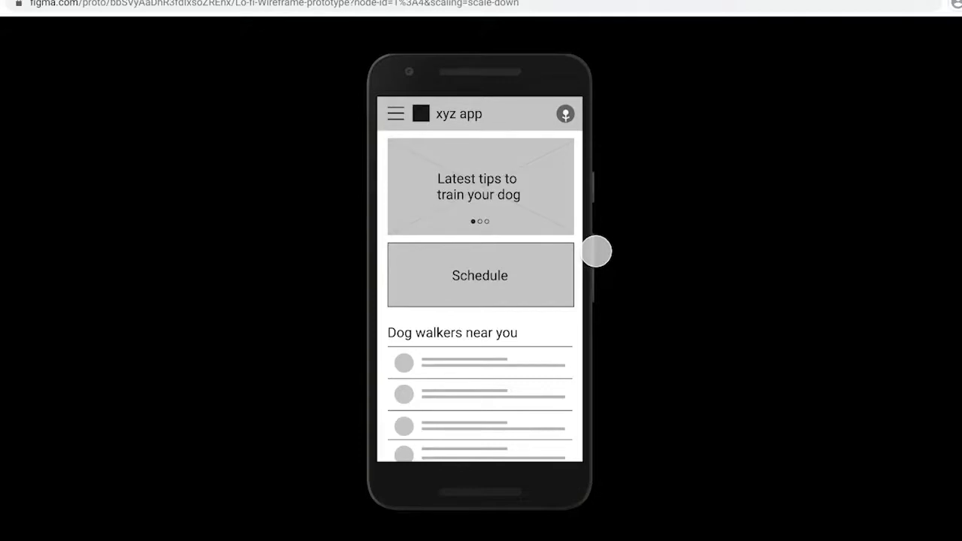
left_click(508, 193)
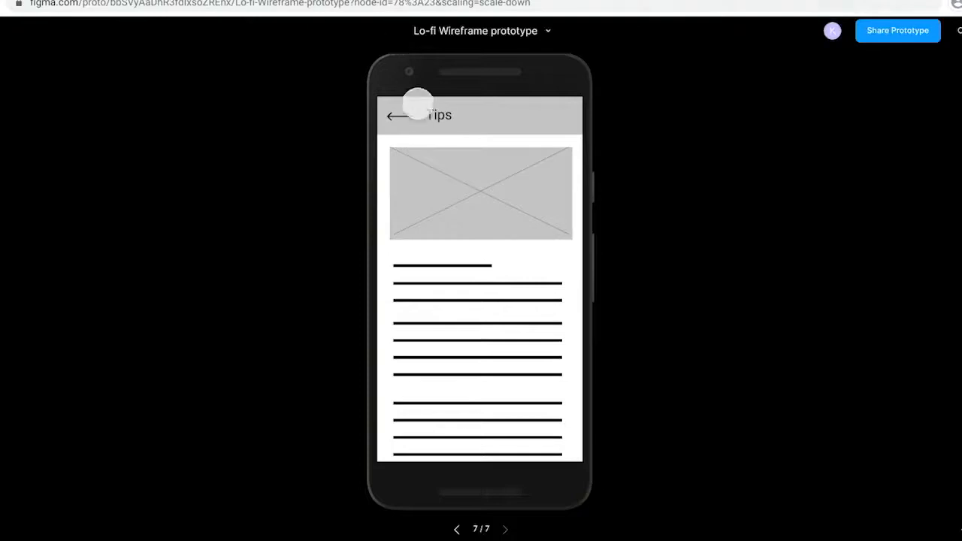
left_click(415, 115)
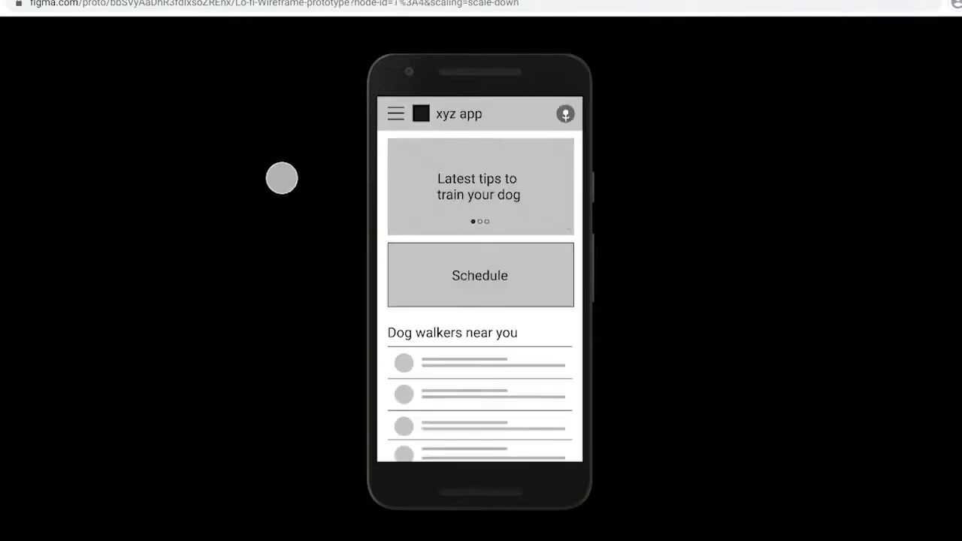
Test the avatar link with the profile's back arrow, and the Schedule button with the Schedule page's Cancel button.
left_click(565, 114)
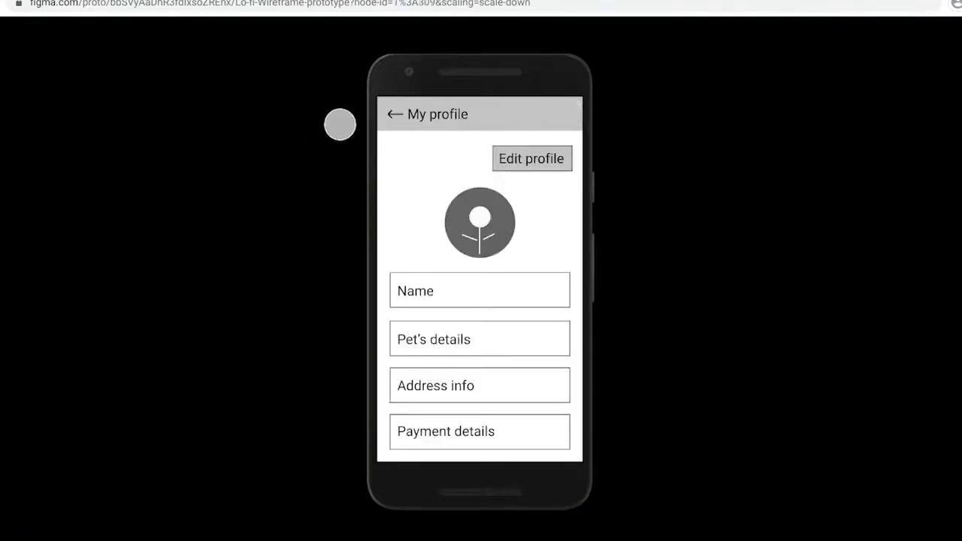
left_click(392, 114)
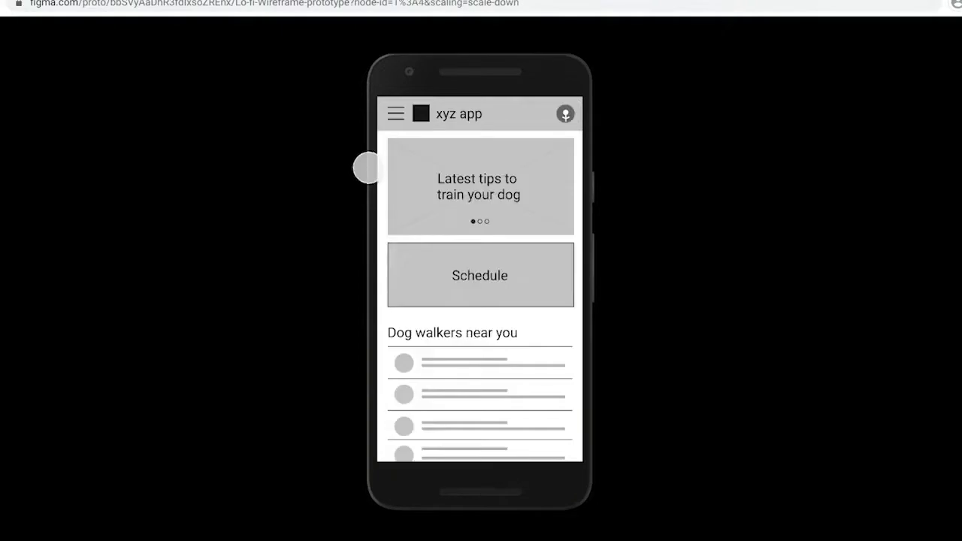
left_click(495, 276)
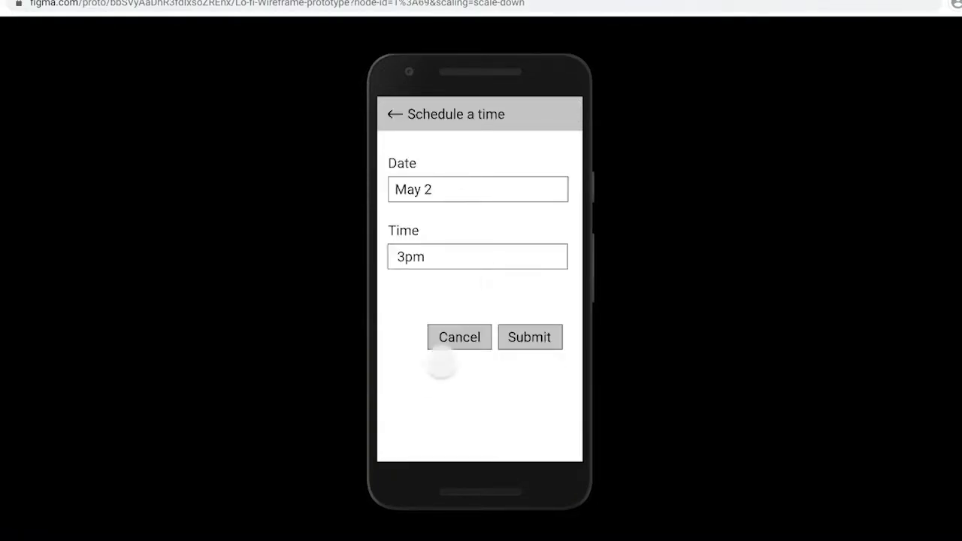
left_click(459, 337)
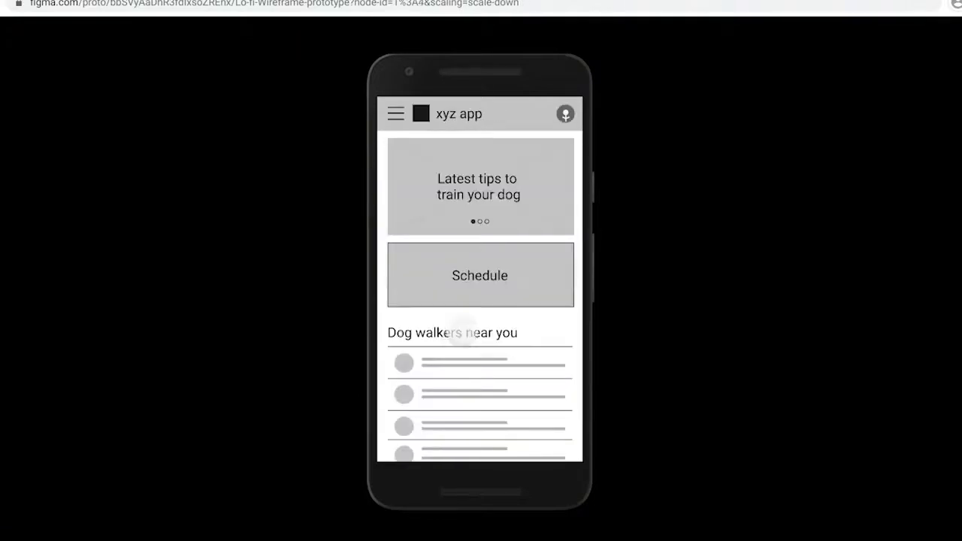
Test the booking flow from Schedule through Submit and a dog walker's Learn more button to the profile page's button.
left_click(484, 274)
left_click(521, 335)
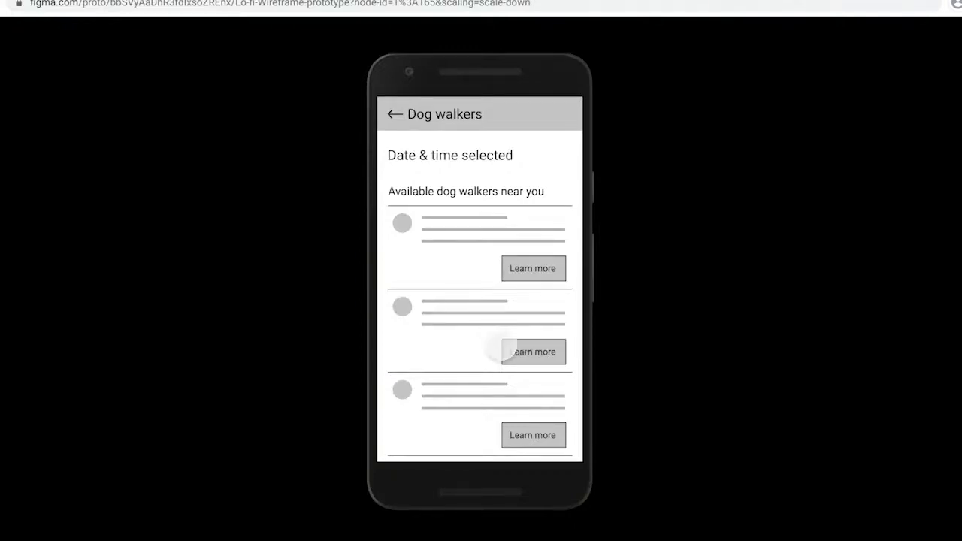
scroll(501, 348, "down", 5)
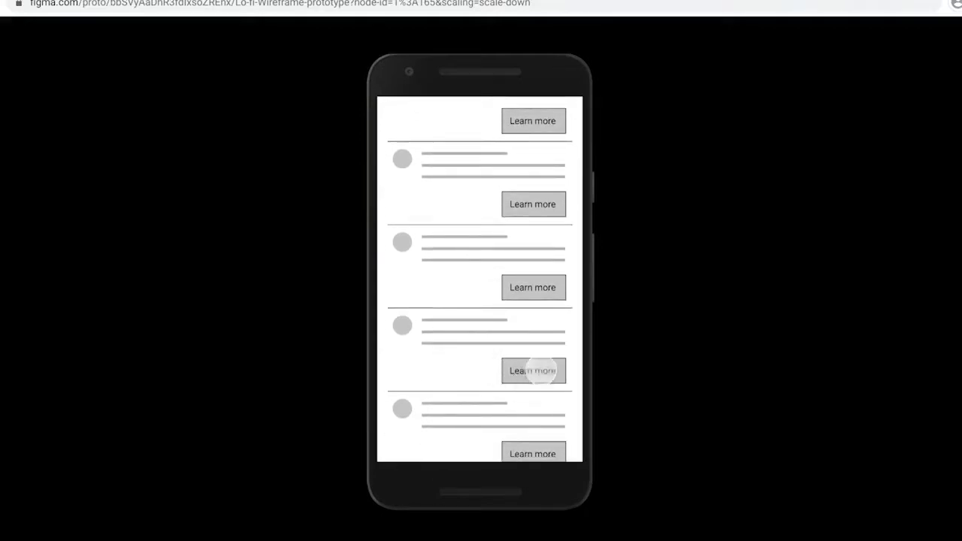
left_click(536, 370)
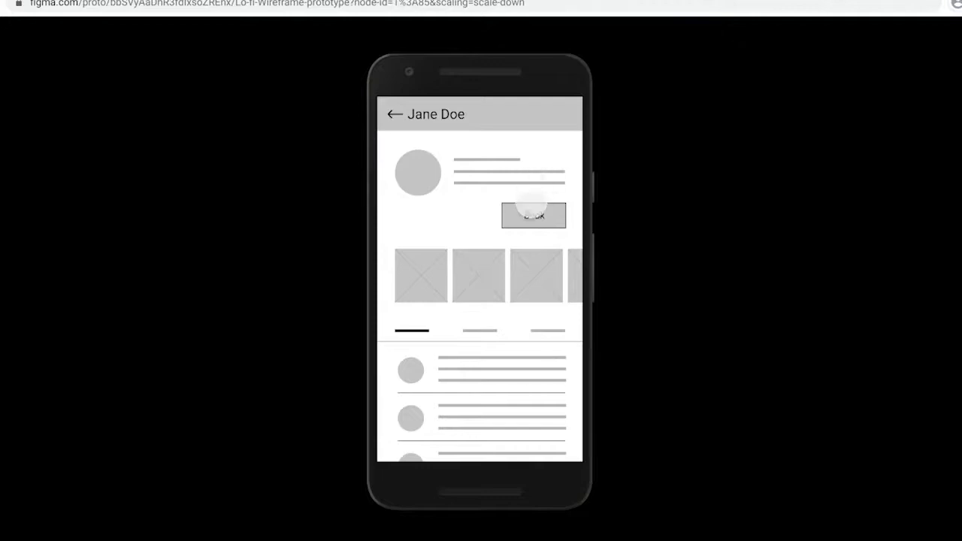
left_click(531, 215)
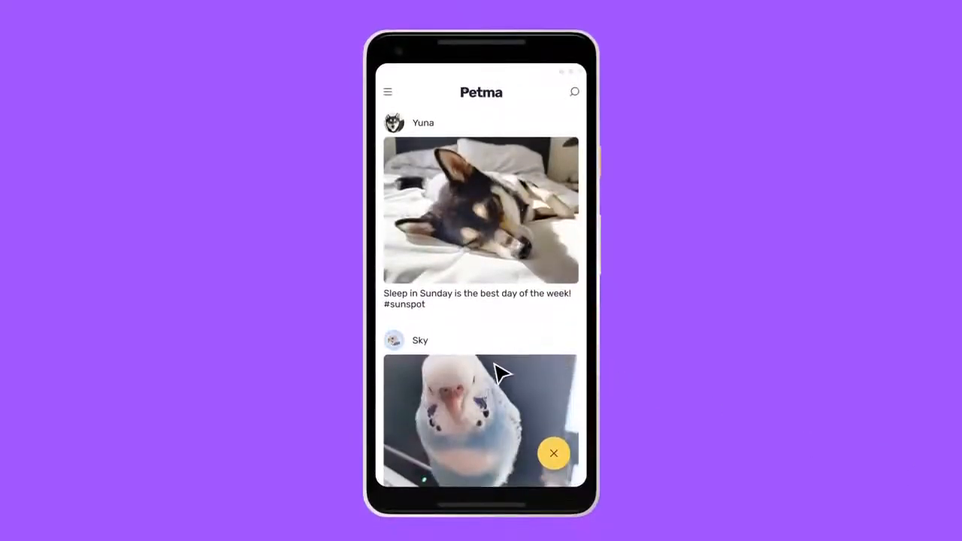
Try out the Petma prototype from the home feed through the menu to the Search page's Pets you follow row.
left_click_drag(498, 369, 501, 306)
left_click_drag(494, 366, 498, 301)
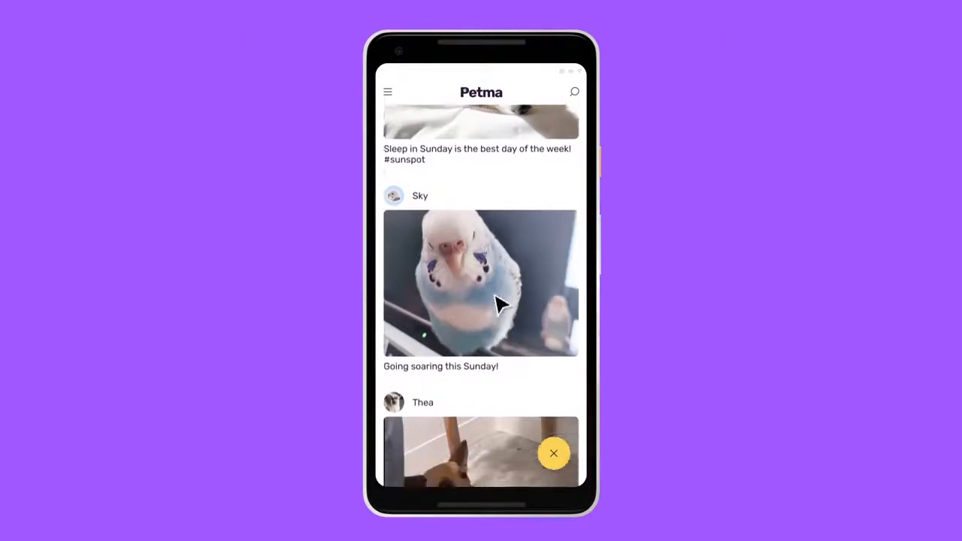
left_click(388, 94)
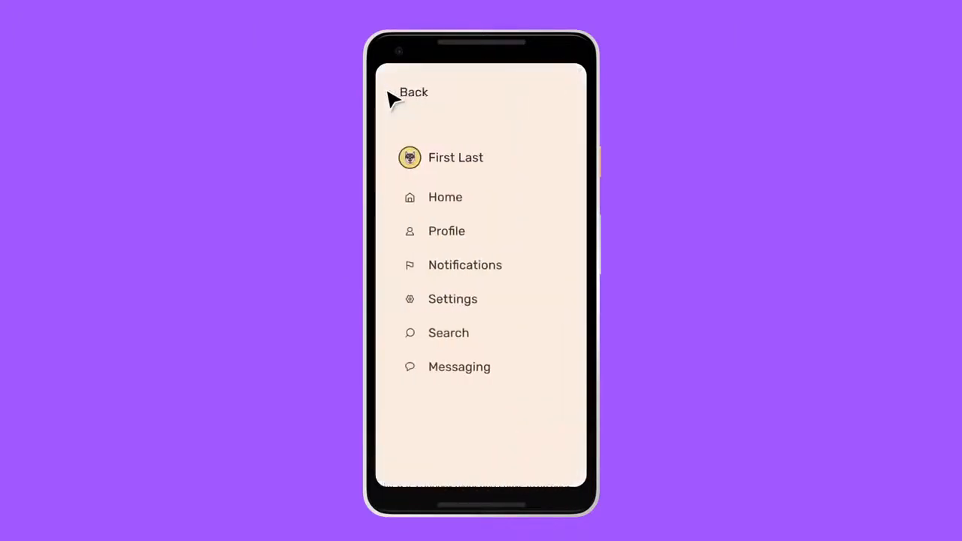
left_click(414, 336)
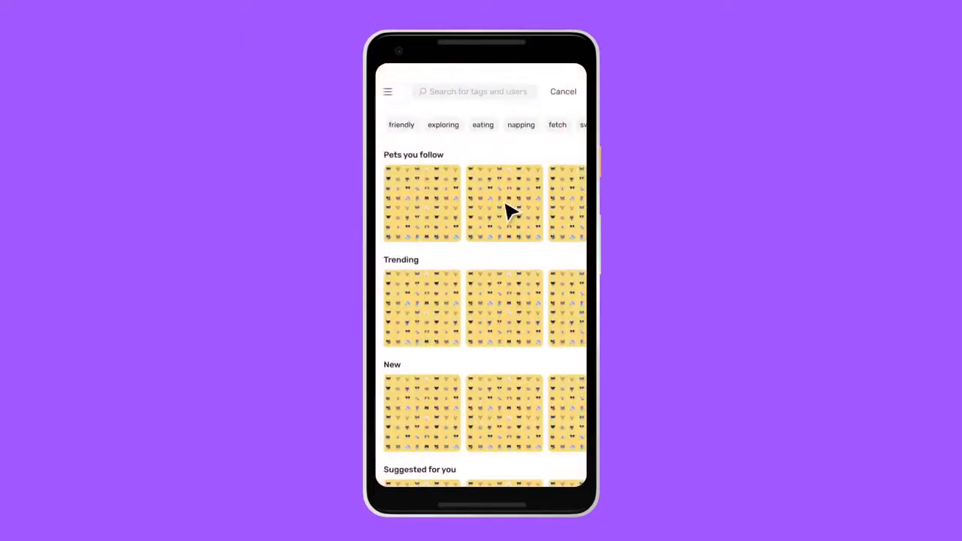
left_click_drag(519, 209, 481, 210)
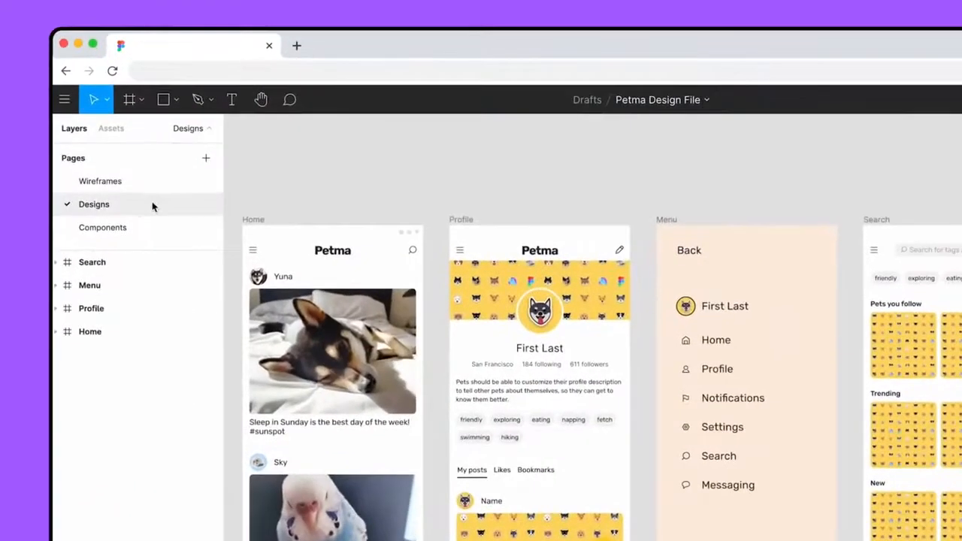
Duplicate the Designs page of the Petma Design File and rename the copy Prototype.
right_click(133, 203)
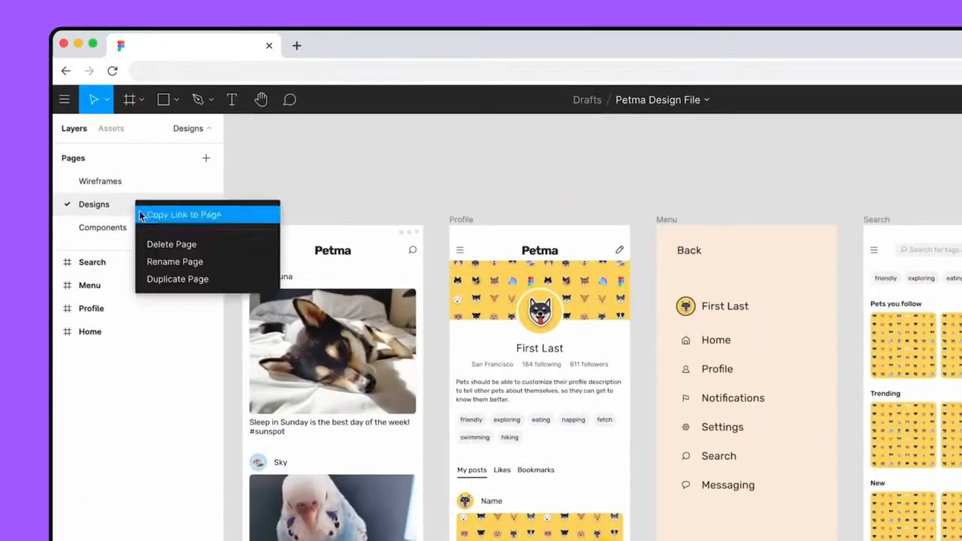
left_click(217, 279)
double_click(121, 227)
type("Prototype")
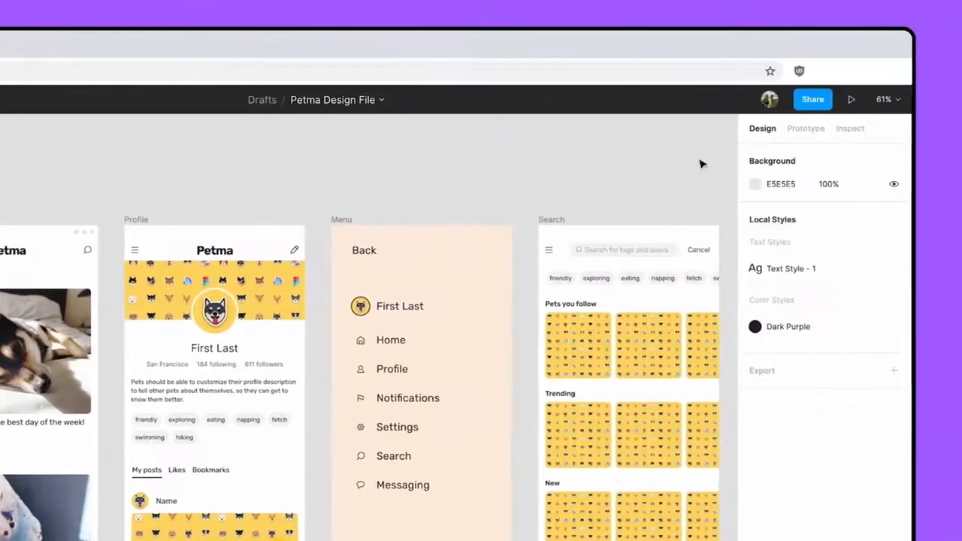
Switch to prototyping mode and connect the Home frame's hamburger icon to the Menu frame.
left_click(804, 129)
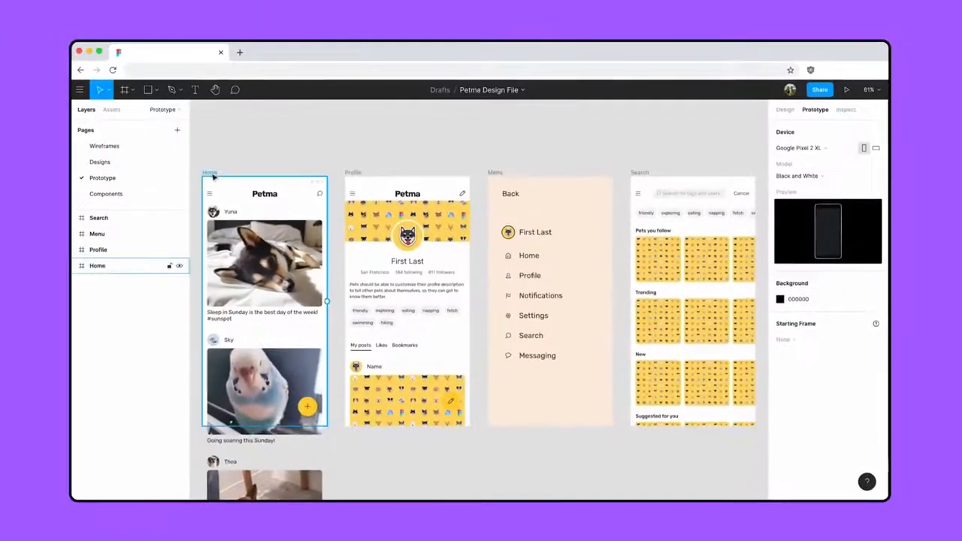
left_click(210, 173)
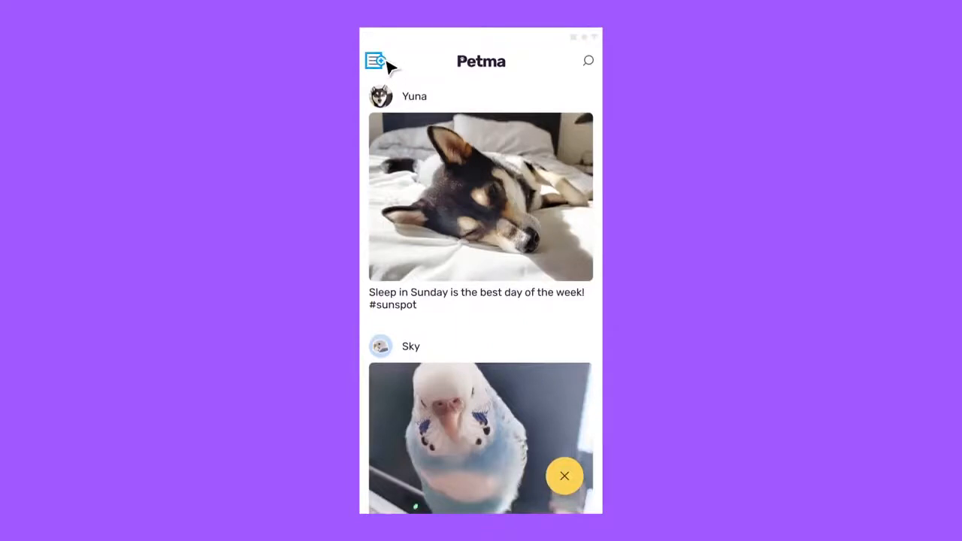
left_click_drag(385, 62, 538, 278)
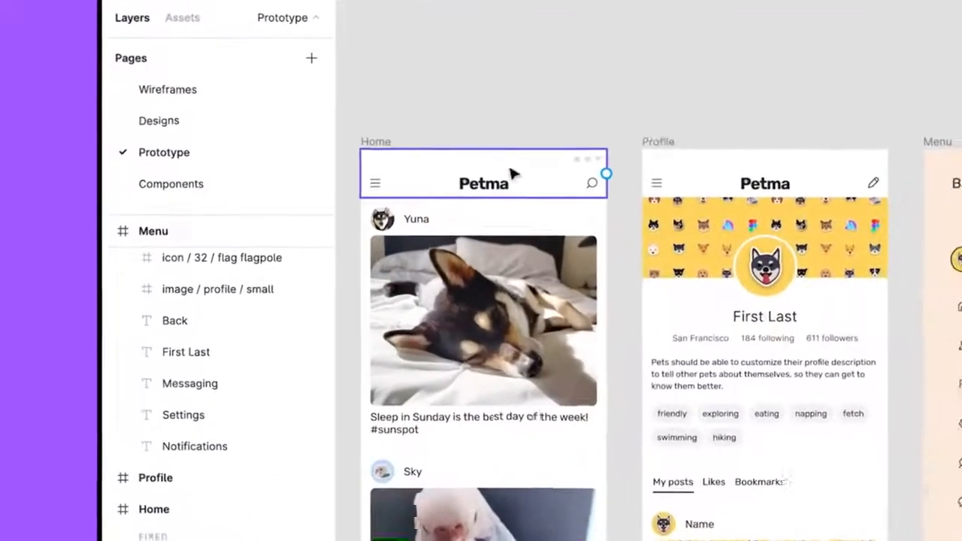
left_click(382, 188)
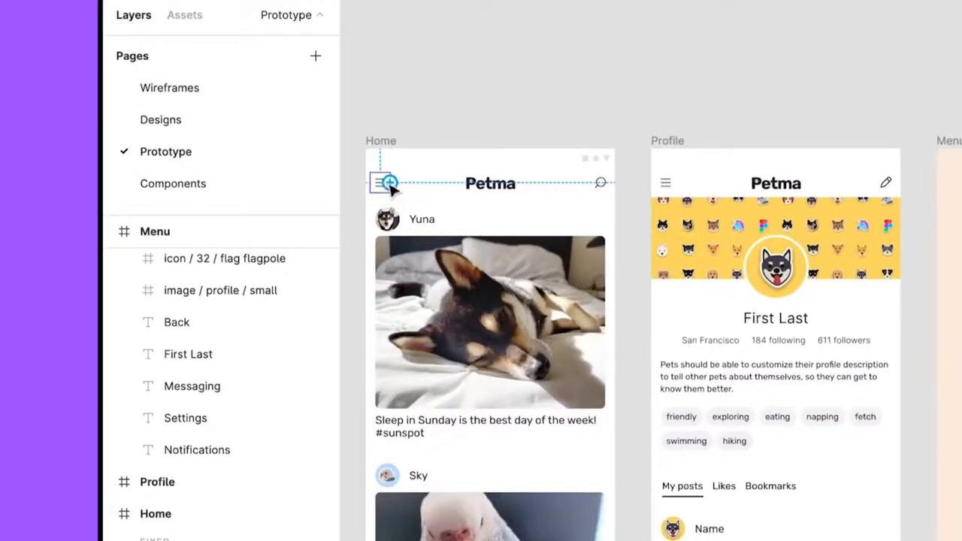
left_click_drag(389, 183, 961, 396)
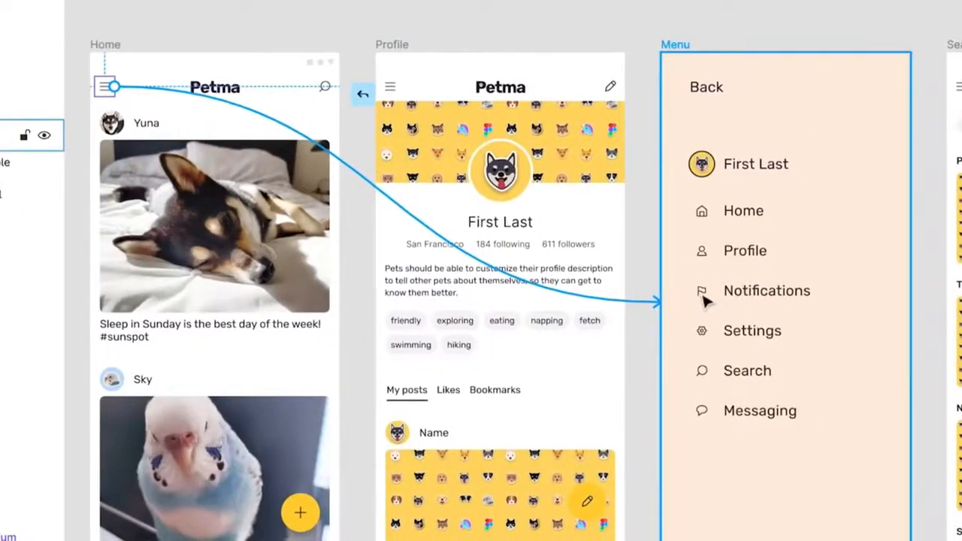
left_click_drag(703, 299, 703, 299)
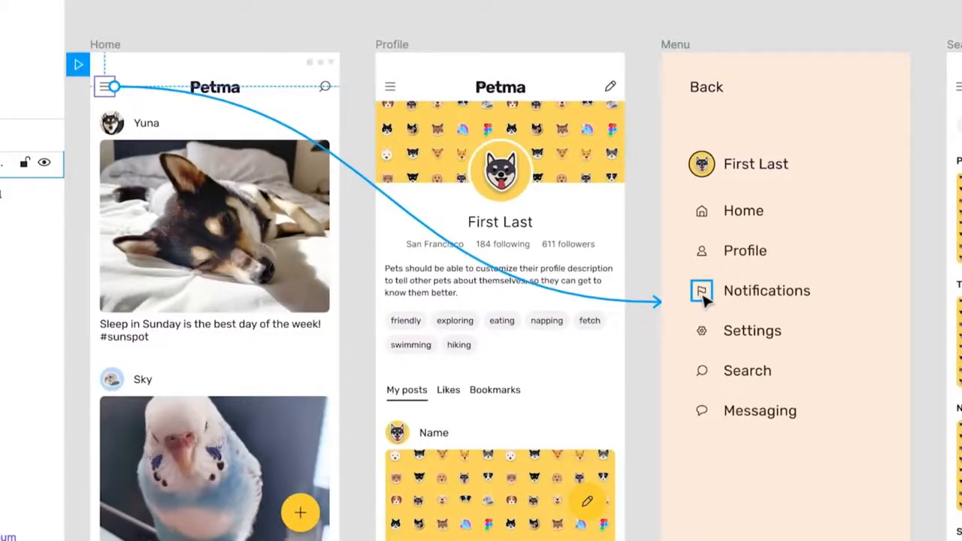
Connect the Menu frame's Home item to the Home frame with an On Tap, Navigate To interaction and Instant animation.
left_click(739, 214)
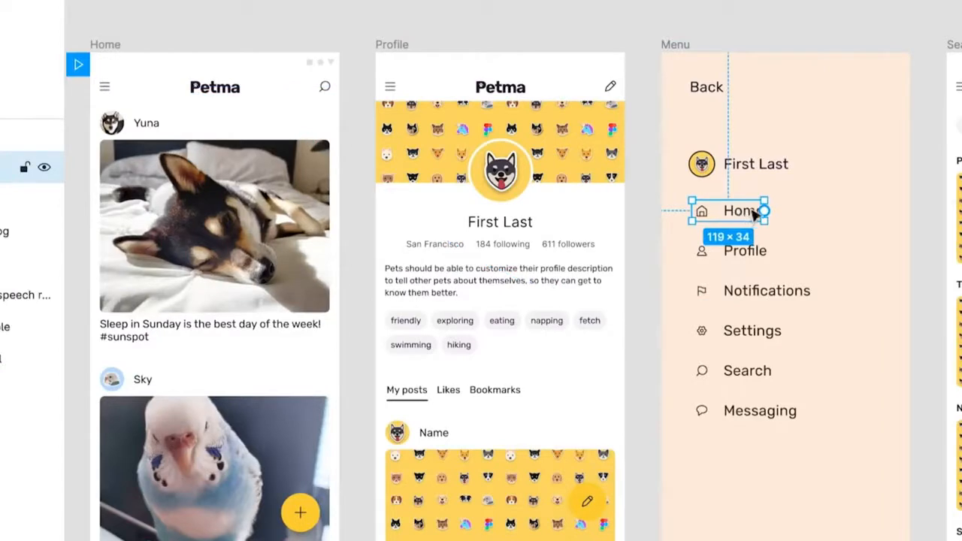
left_click_drag(763, 213, 263, 333)
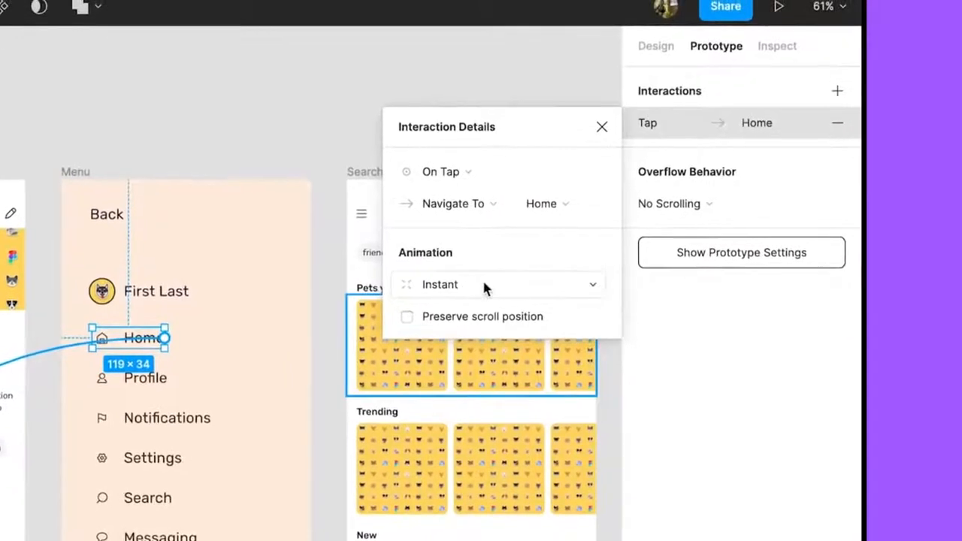
left_click(485, 286)
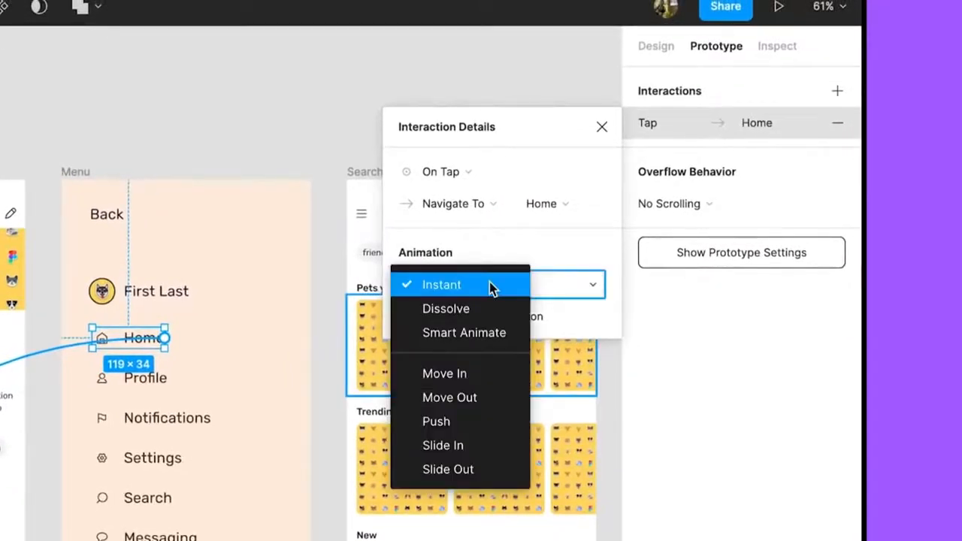
left_click(490, 284)
left_click(35, 91)
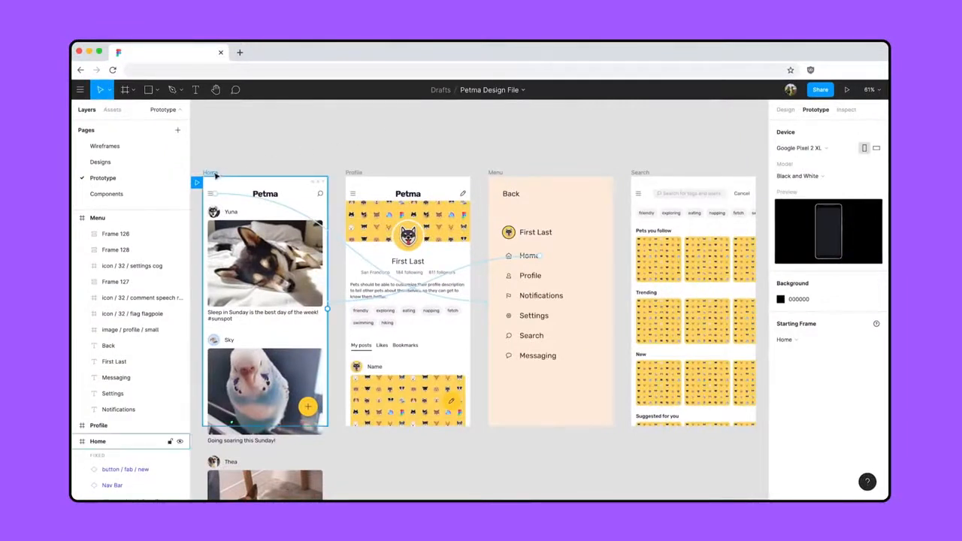
Run the prototype from the Home frame and test the hamburger icon and the menu's Home item.
left_click(213, 173)
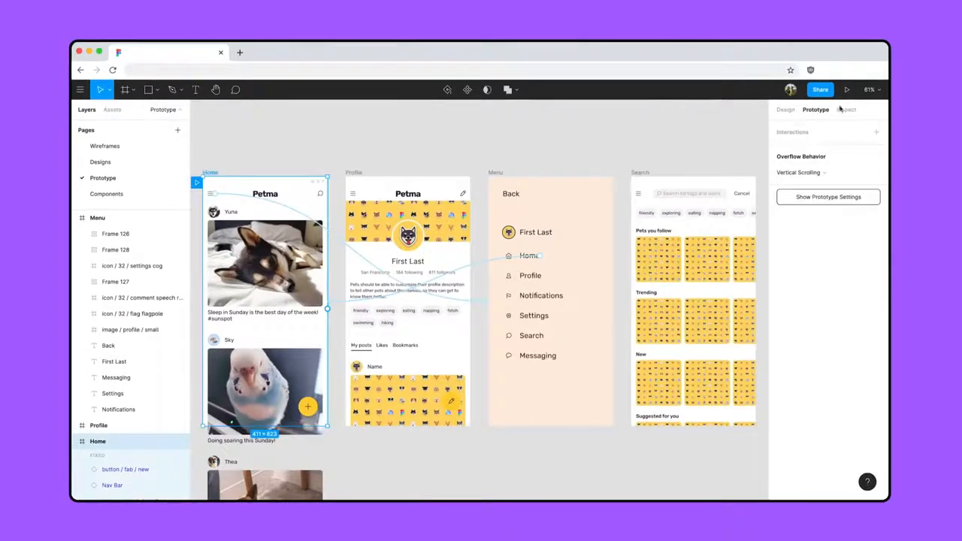
left_click(848, 91)
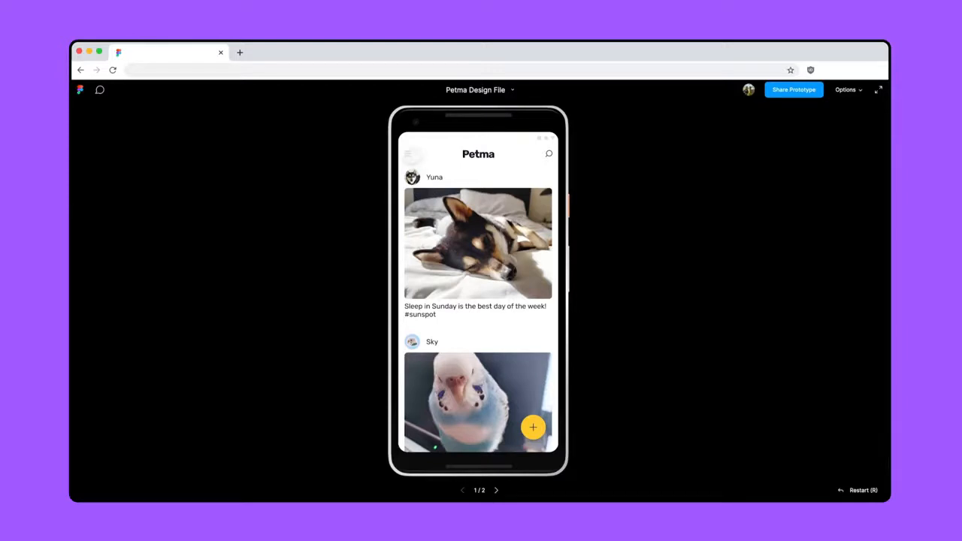
left_click(408, 154)
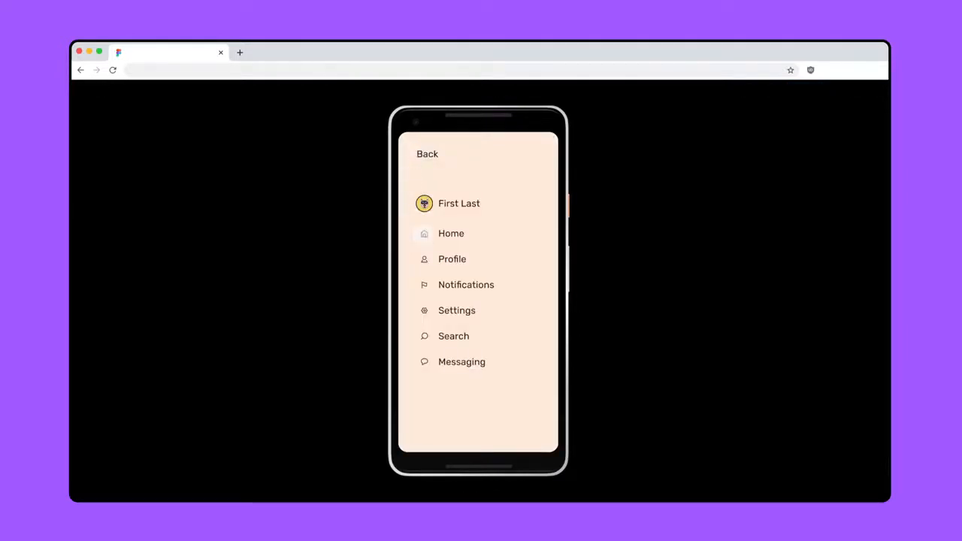
left_click(424, 234)
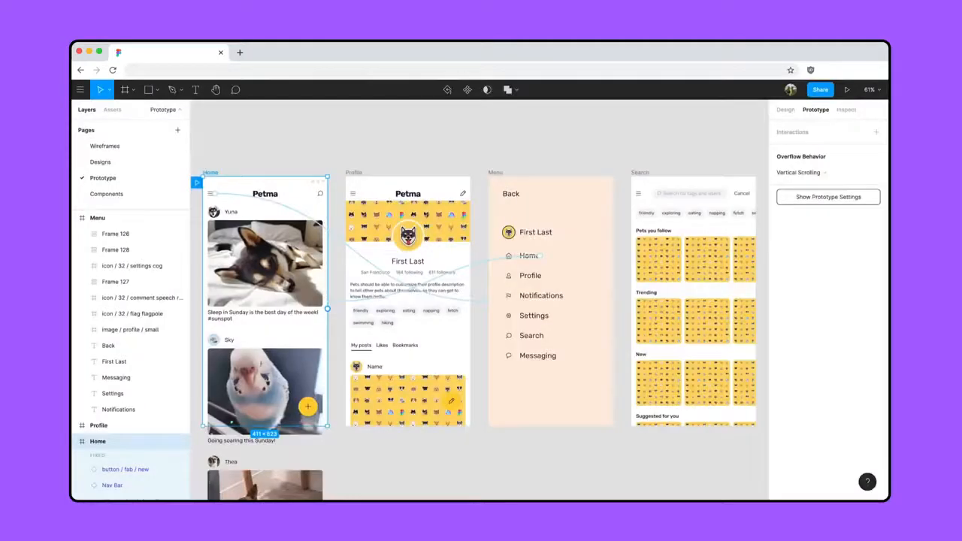
Set the animation from the Home frame's hamburger icon to the Menu frame to Move In, moving rightward.
left_click(214, 193)
left_click_drag(216, 193, 526, 301)
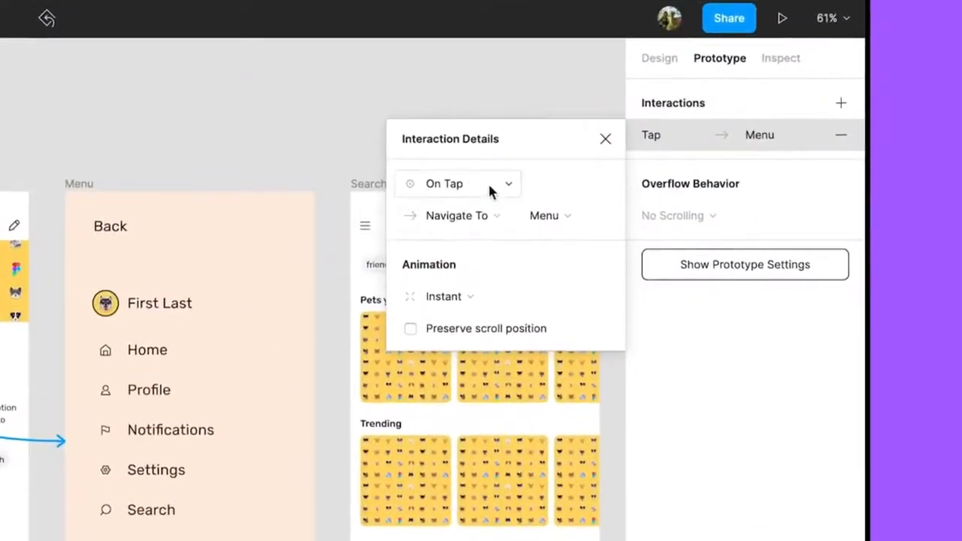
left_click(488, 183)
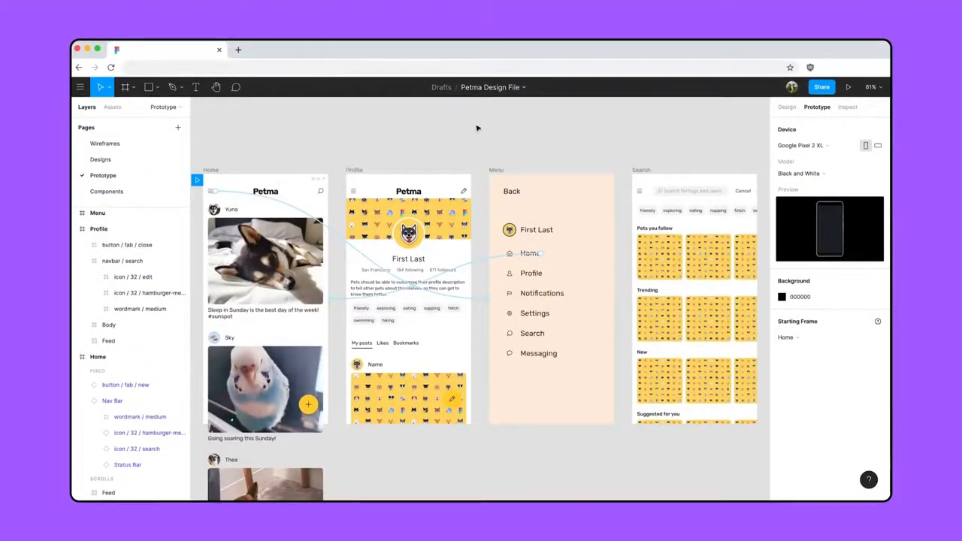
left_click(339, 236)
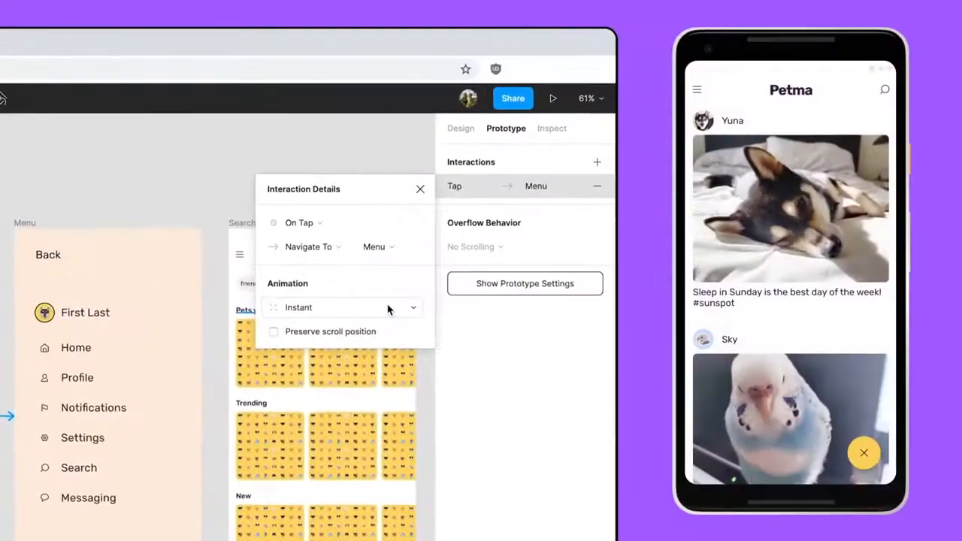
left_click(724, 226)
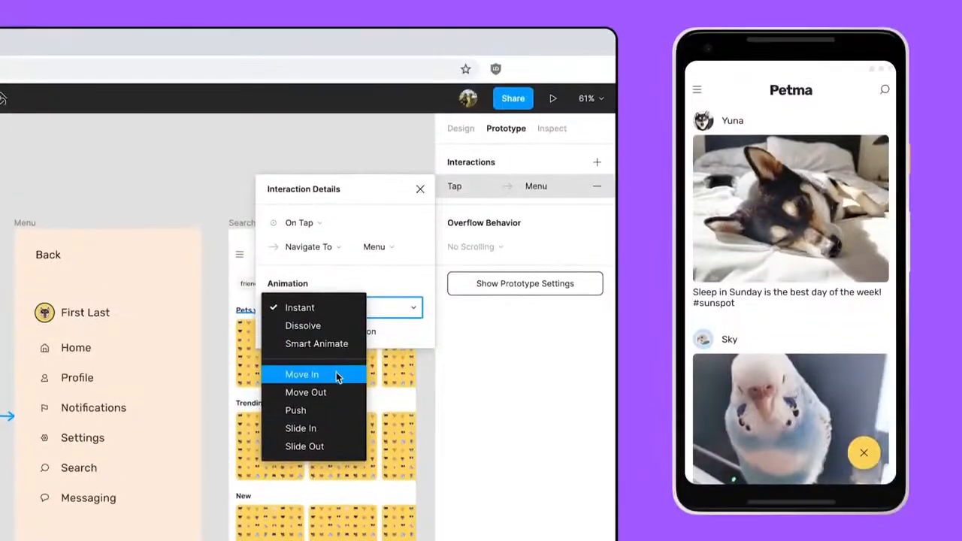
left_click(336, 372)
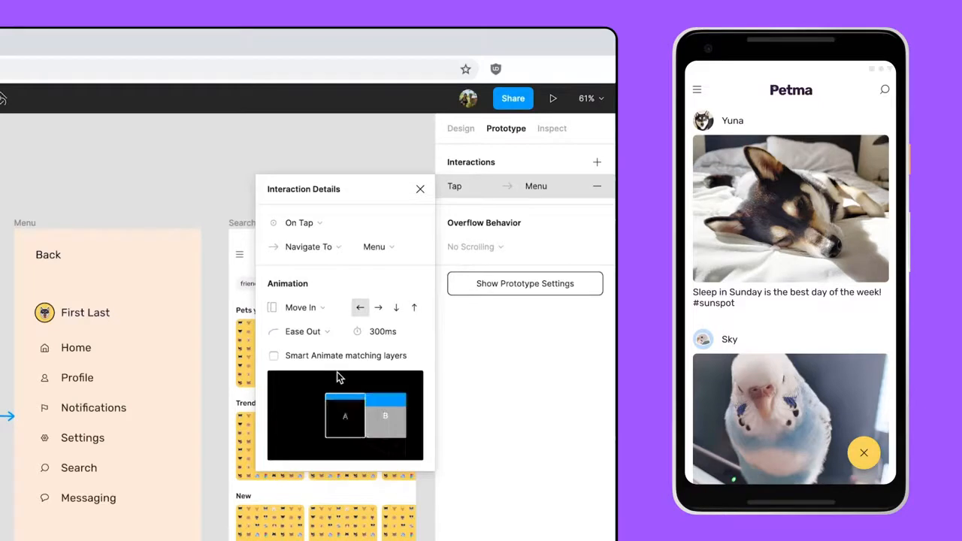
left_click(379, 307)
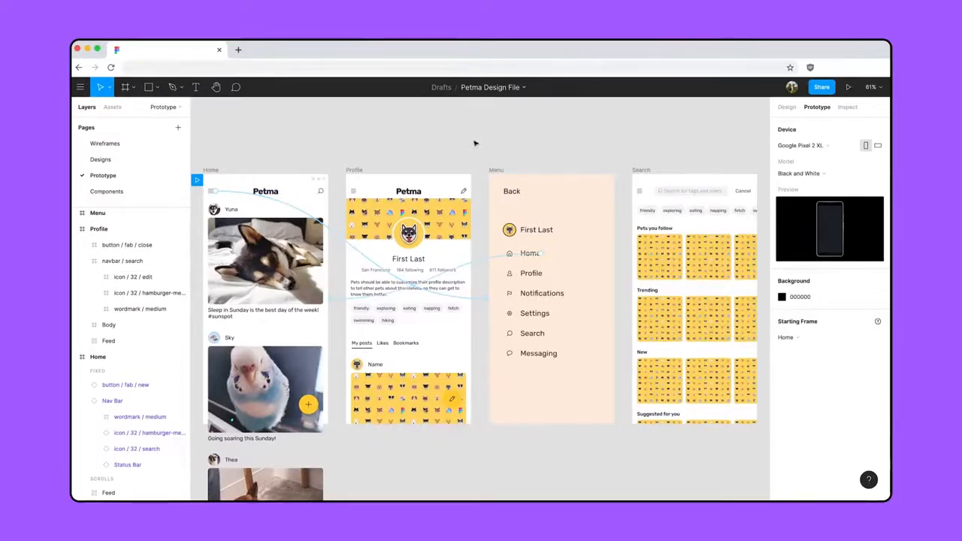
Set the animation from the Menu frame's Home item to the Home frame to Move Out.
left_click(485, 263)
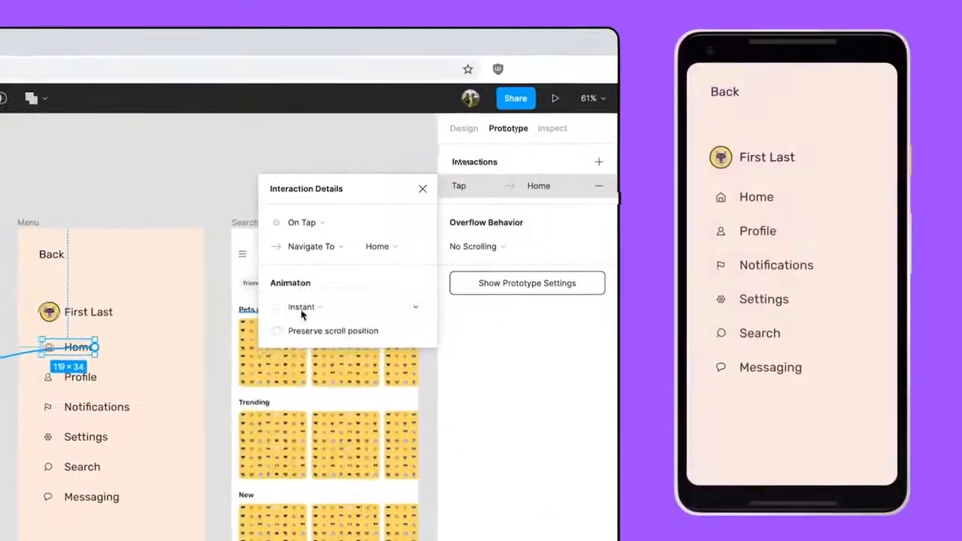
left_click(319, 308)
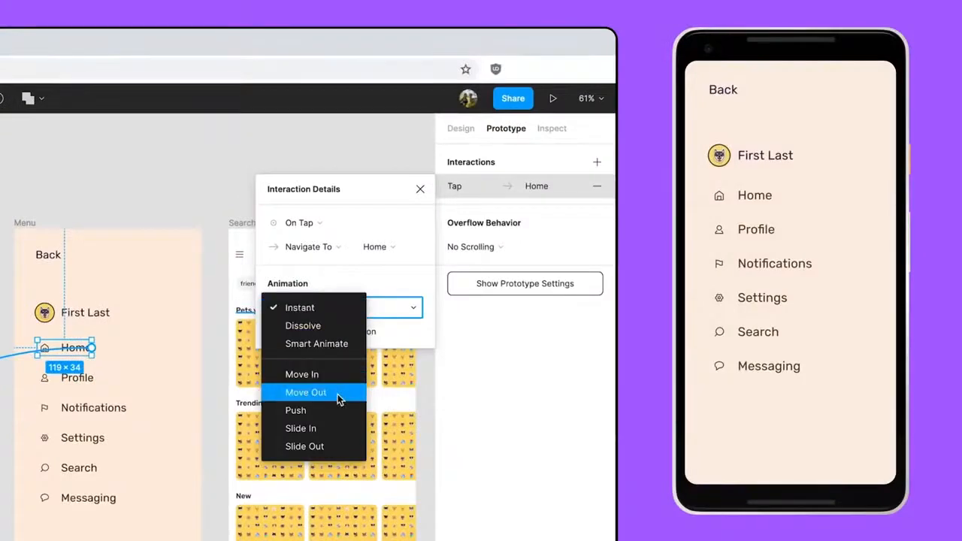
left_click(337, 392)
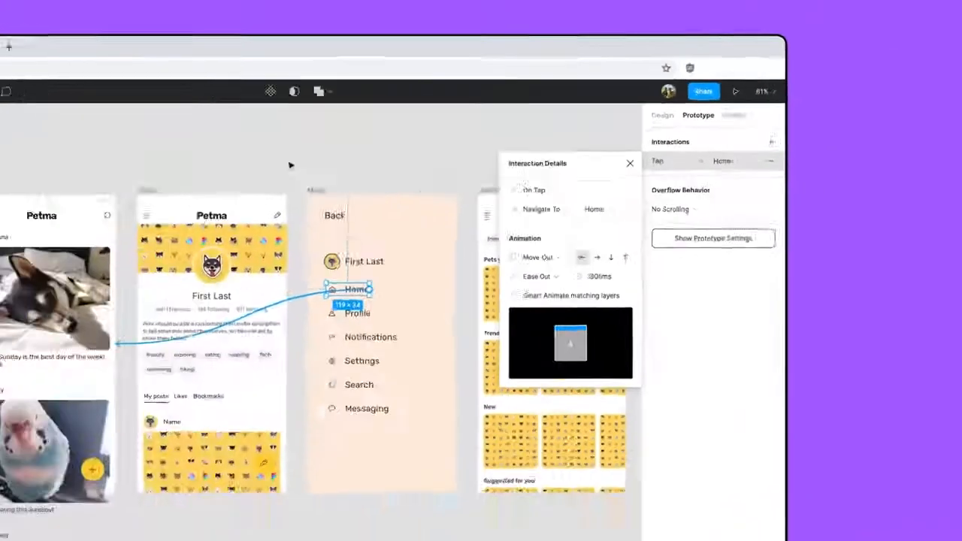
left_click(290, 163)
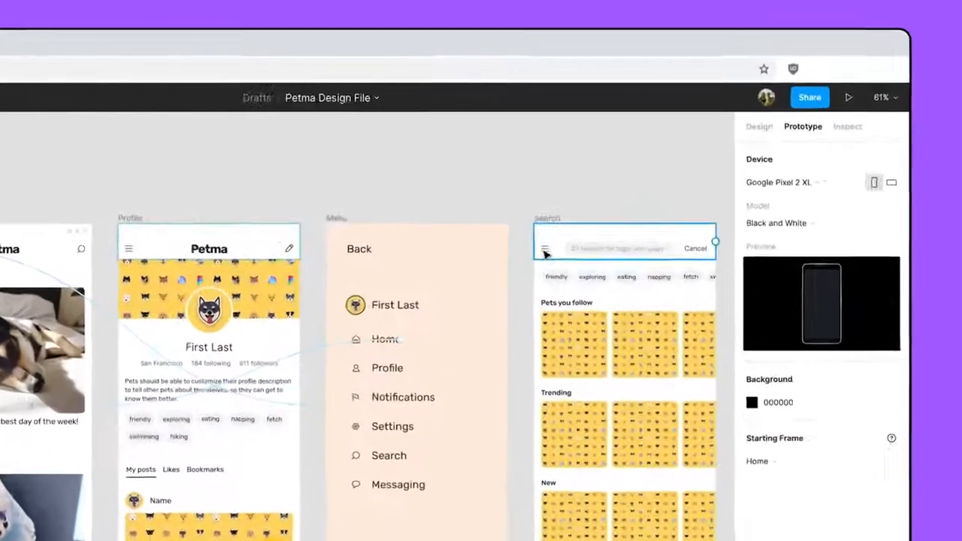
Connect the Search frame's hamburger icon to the Menu frame with a Move In animation moving rightward.
left_click(636, 193)
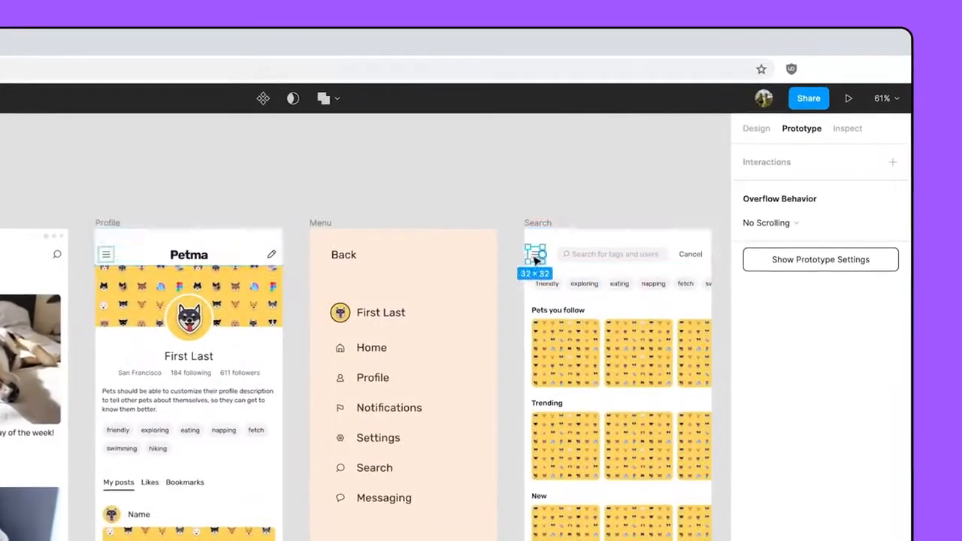
left_click_drag(533, 274, 490, 355)
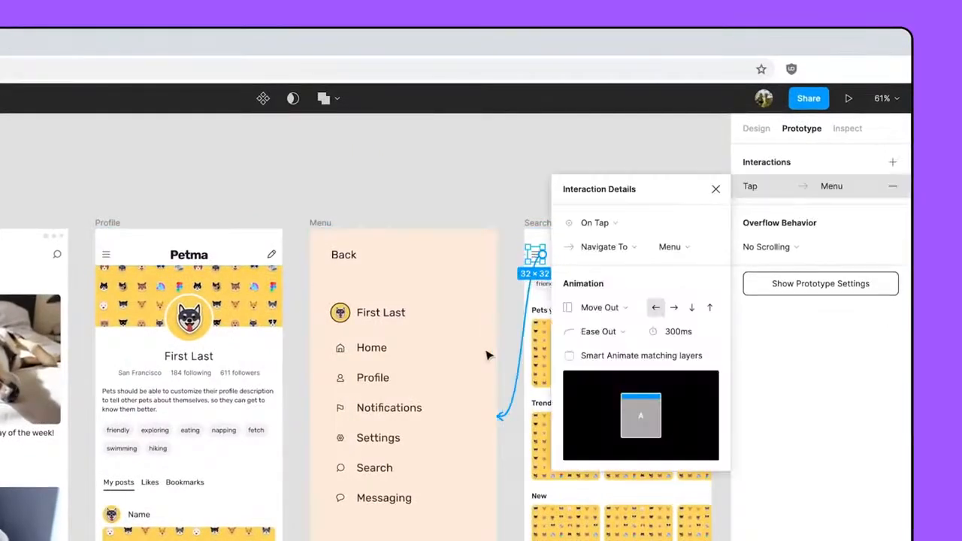
left_click(609, 315)
left_click(600, 288)
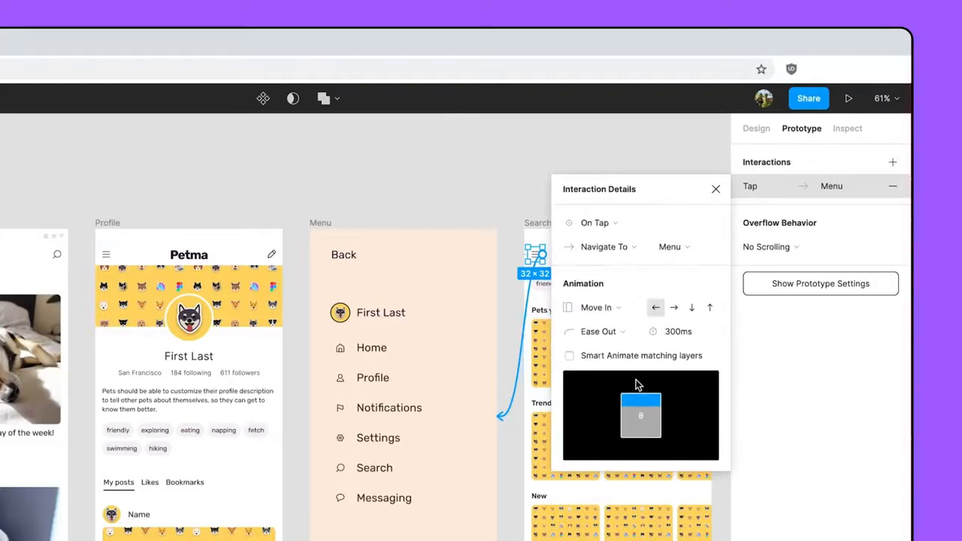
left_click(675, 307)
left_click(500, 187)
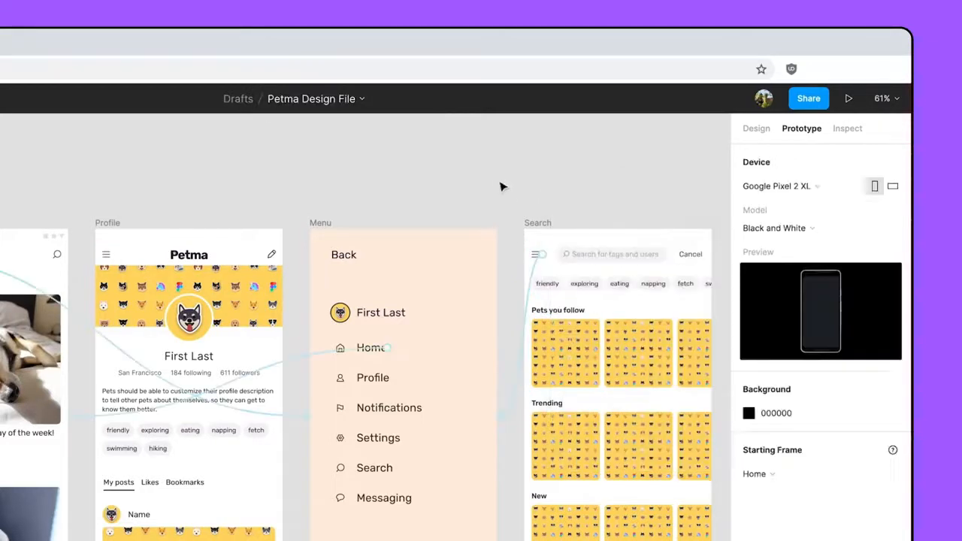
Connect the Profile frame's hamburger icon to the Menu frame, keeping the rightward Move In animation.
left_click(111, 256)
left_click_drag(116, 255, 340, 407)
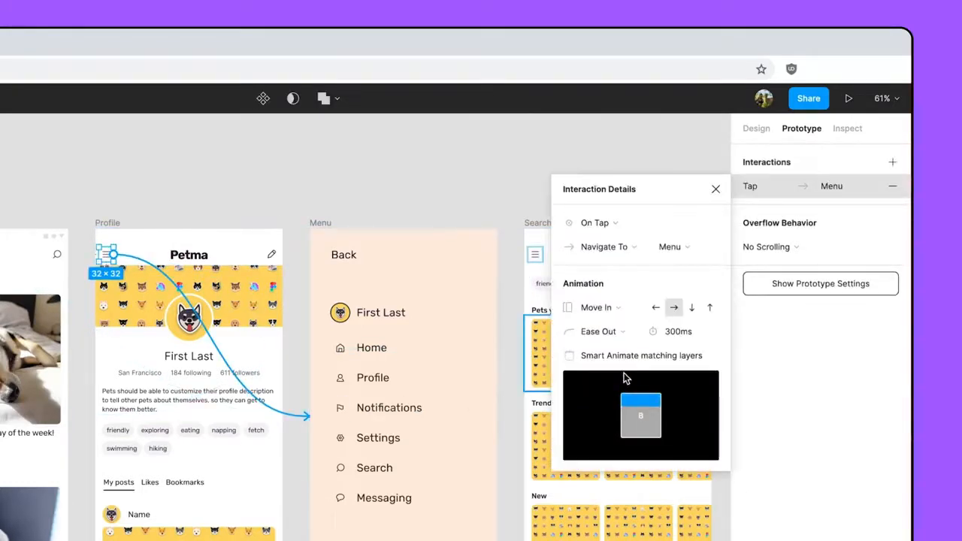
left_click(399, 188)
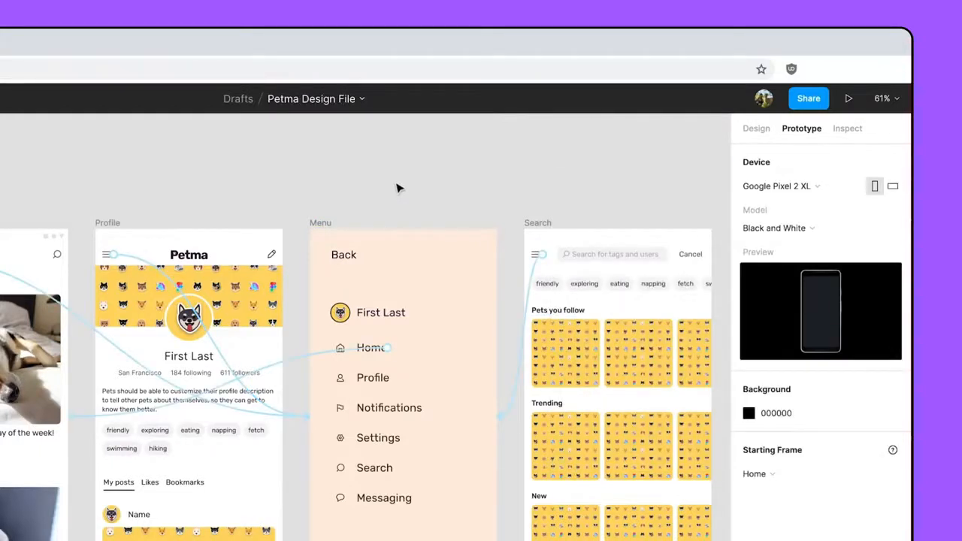
Connect the Menu frame's Profile item to the Profile frame with a Move Out animation moving leftward.
left_click(384, 378)
left_click_drag(389, 378, 269, 393)
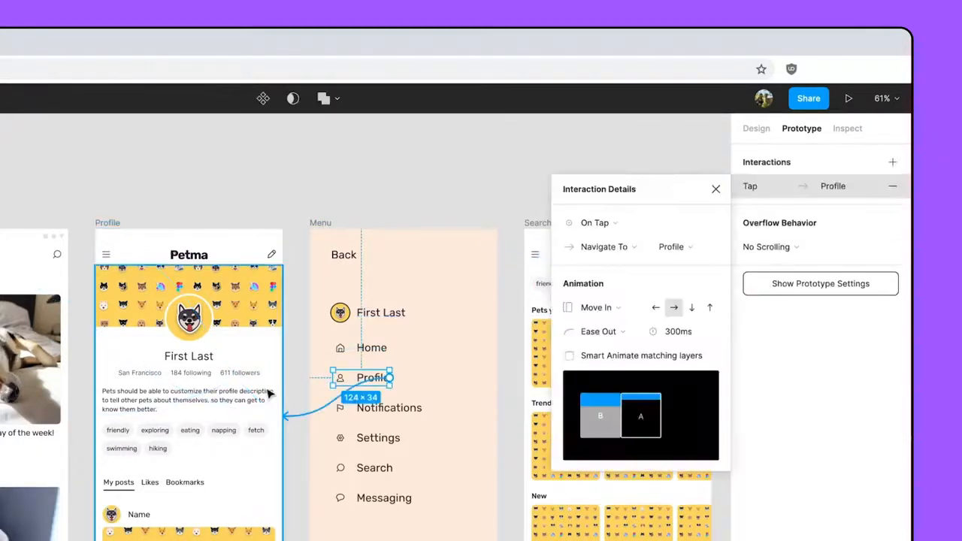
left_click(601, 307)
left_click(620, 323)
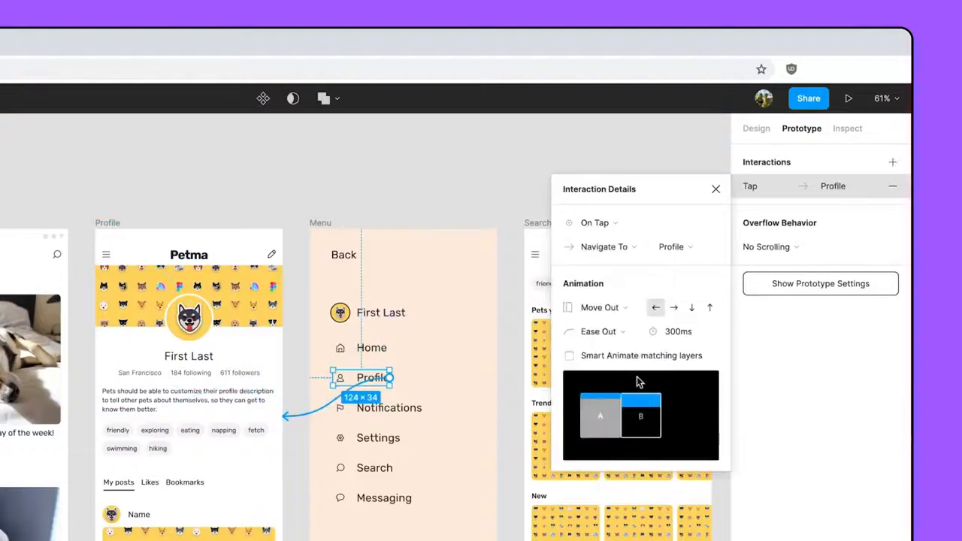
left_click(286, 181)
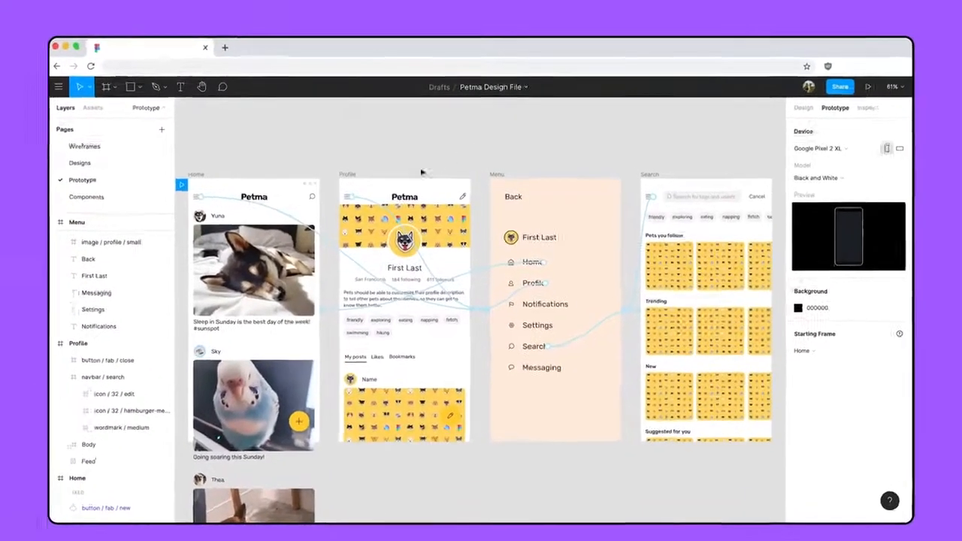
Connect the Home frame's search icon to the Search frame with a Push animation moving leftward.
left_click(320, 193)
left_click(284, 216)
left_click_drag(290, 216, 704, 384)
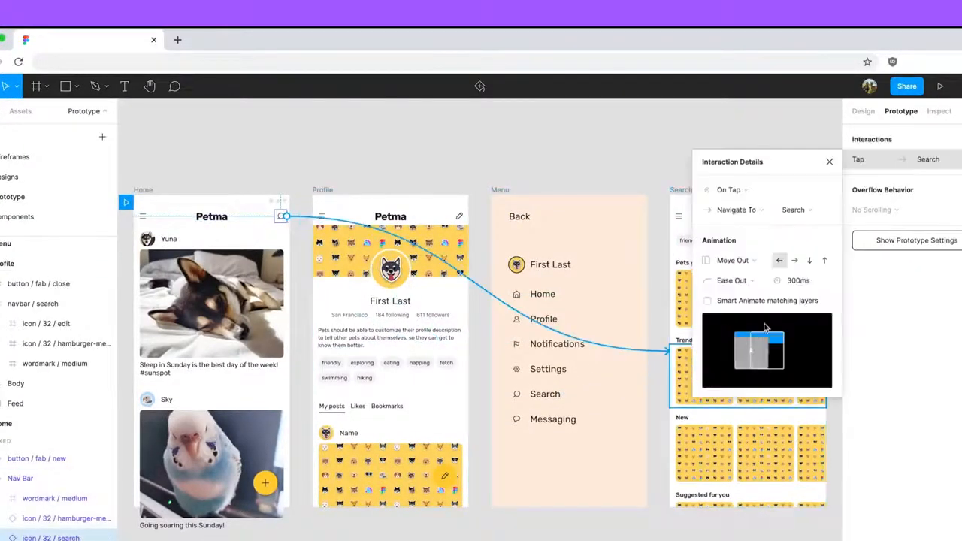
left_click(726, 261)
left_click(728, 273)
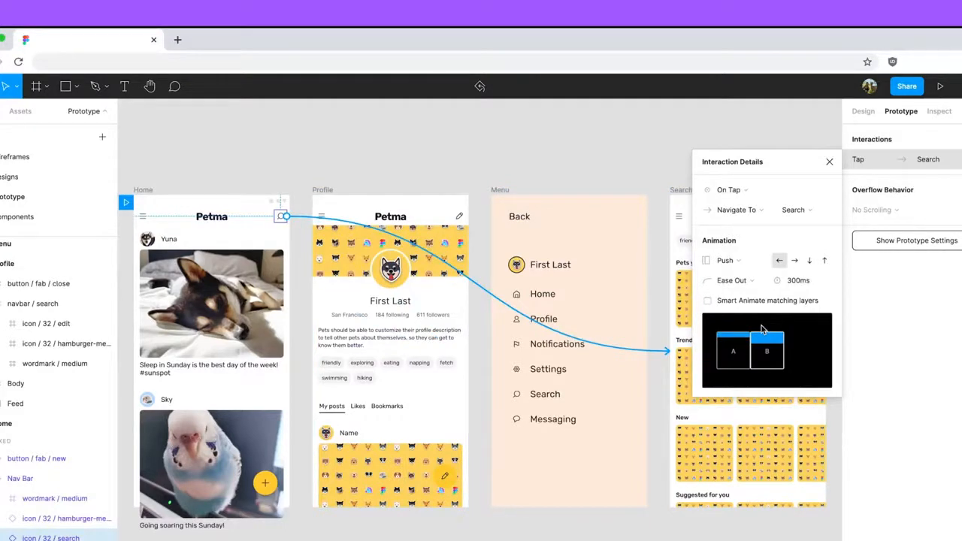
left_click(658, 170)
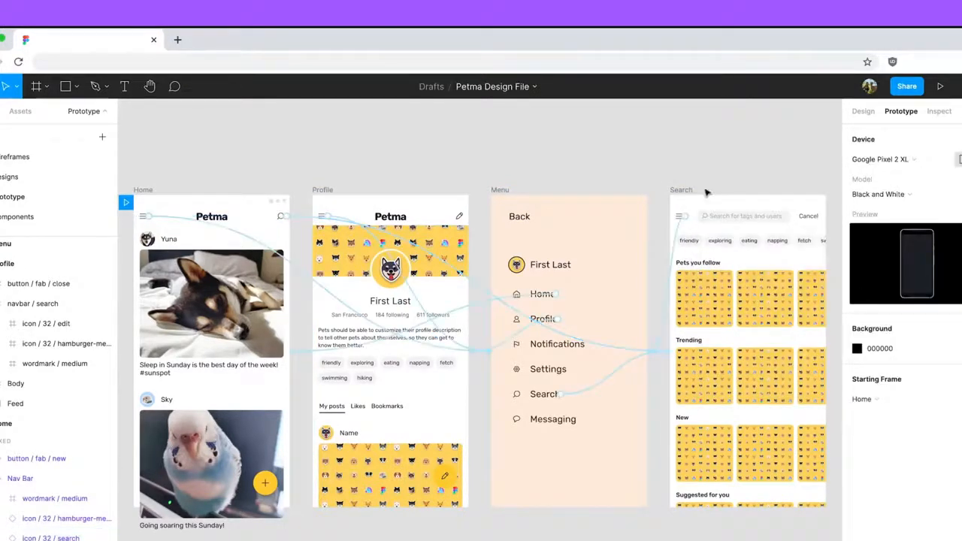
Connect the Search frame's Cancel text to the Home frame with a Push animation moving rightward.
left_click(806, 218)
left_click_drag(818, 216, 292, 383)
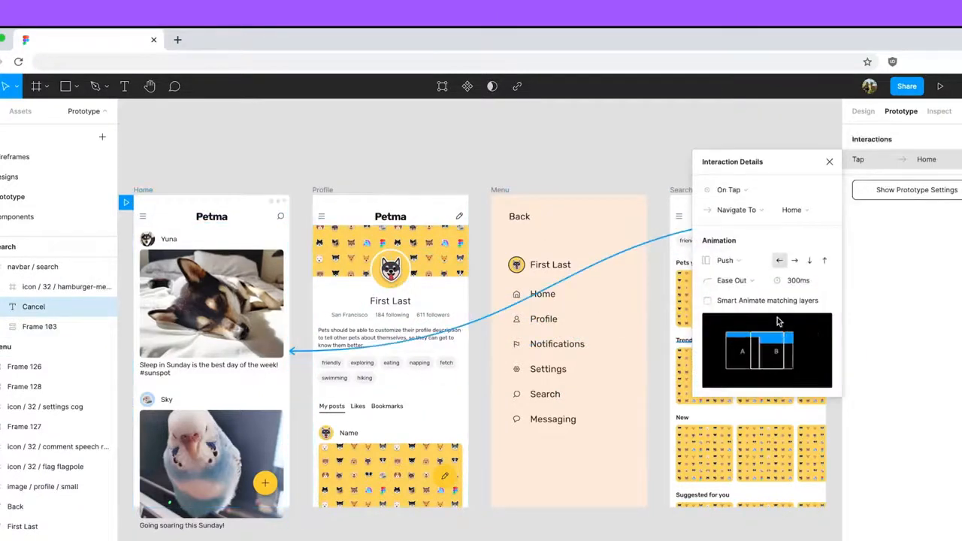
left_click(796, 260)
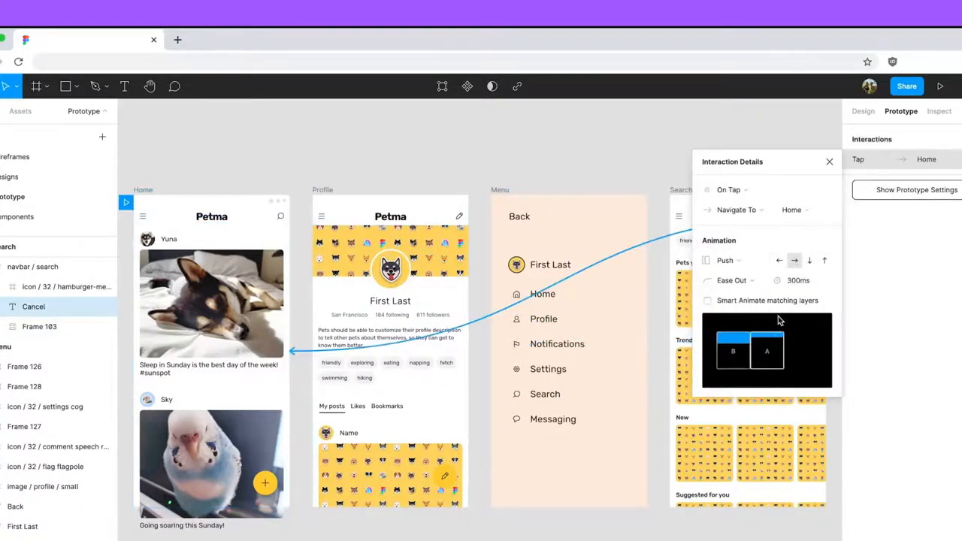
left_click(481, 157)
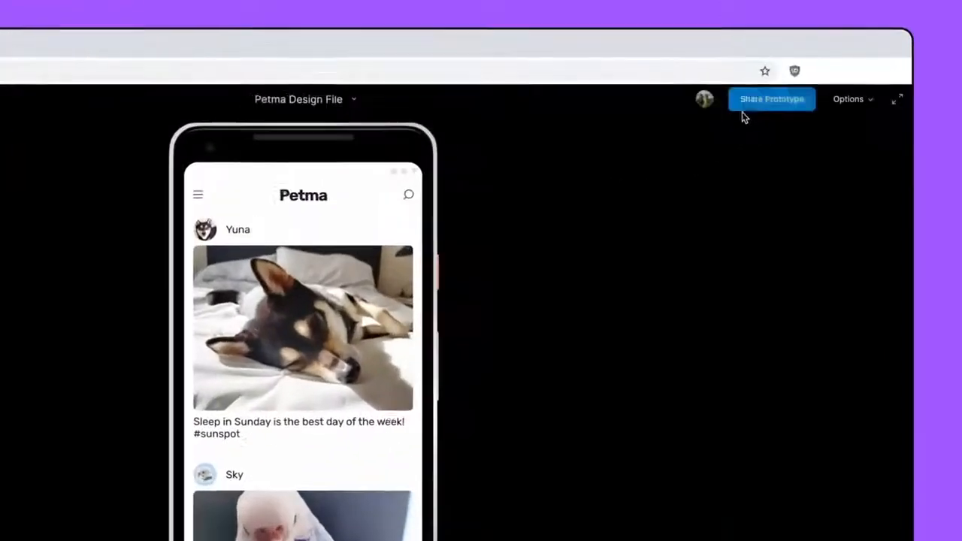
Share the prototype with anyone with the link as can view, and copy its link.
left_click(746, 102)
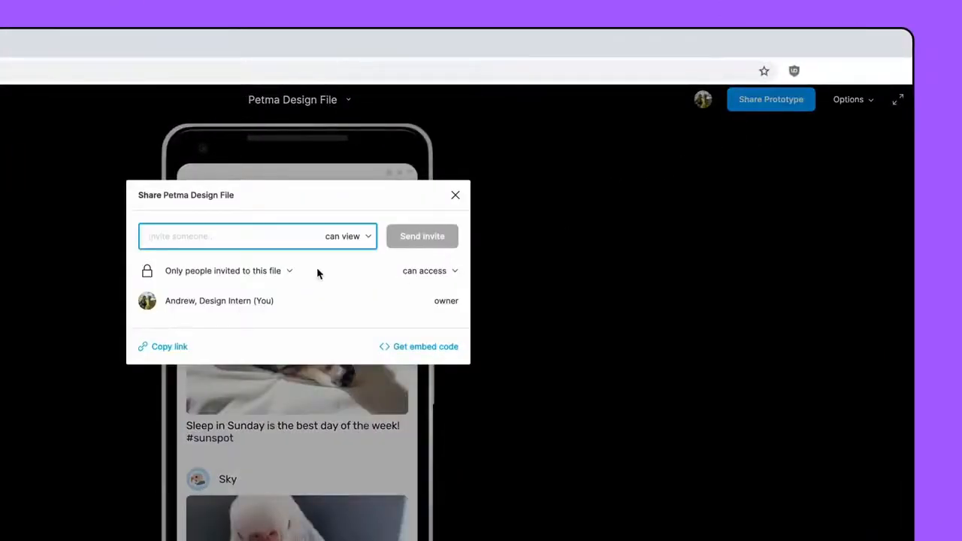
left_click(283, 272)
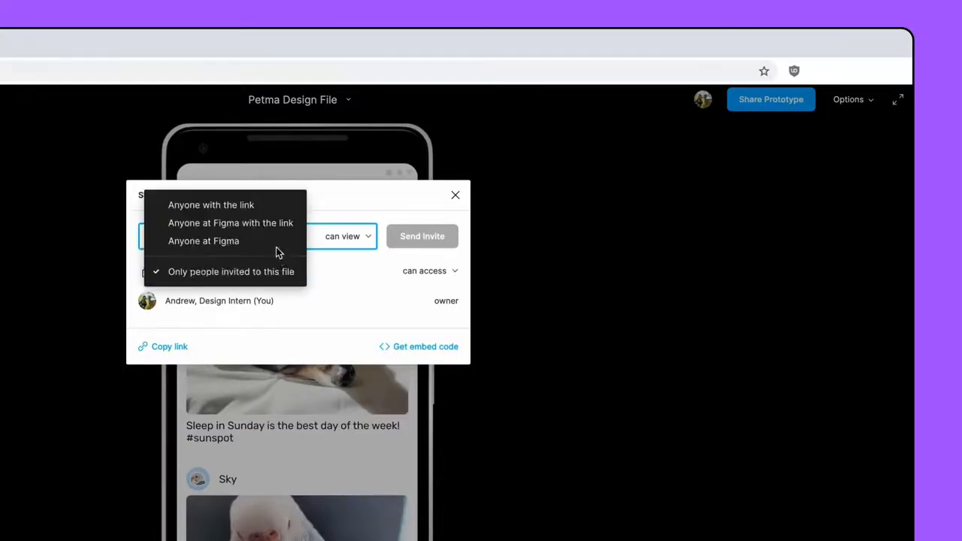
left_click(272, 207)
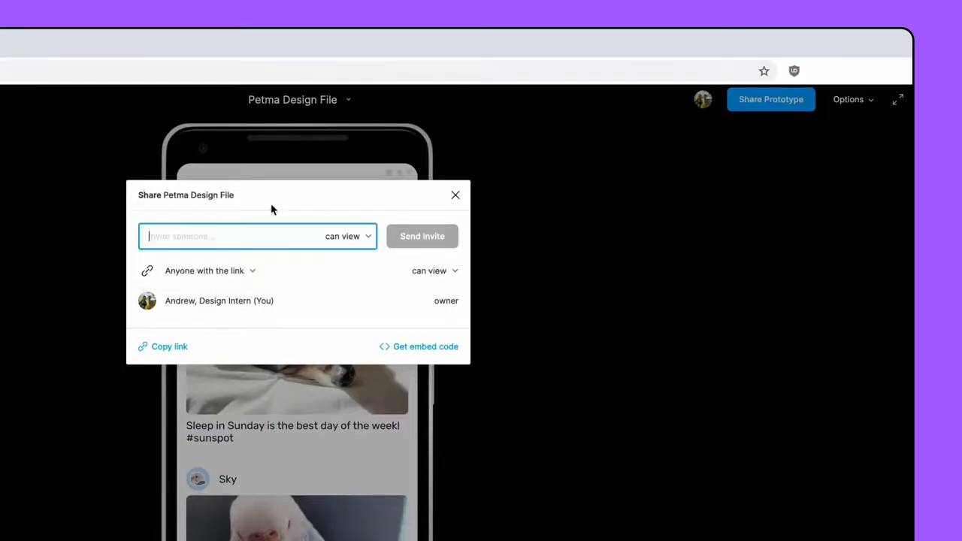
left_click(450, 273)
left_click(448, 274)
left_click(166, 348)
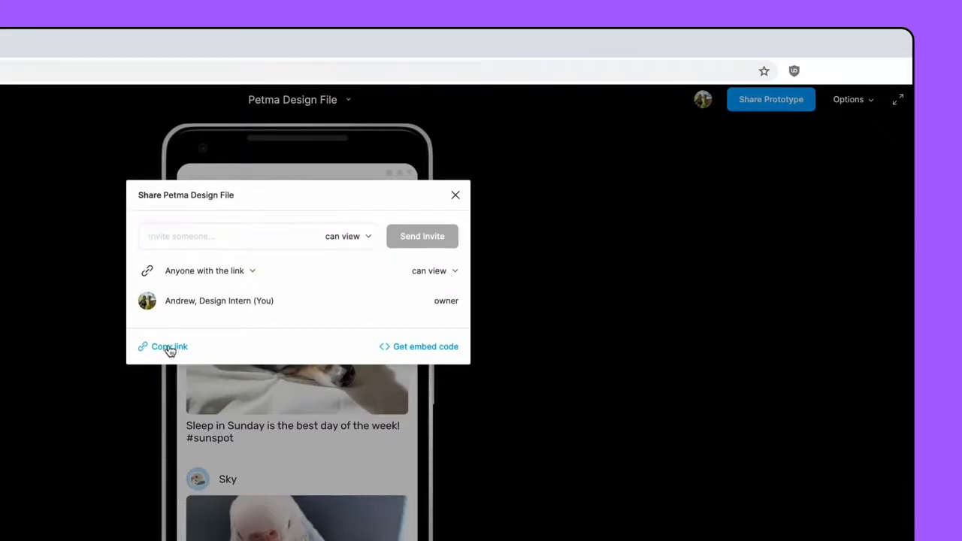
left_click(587, 312)
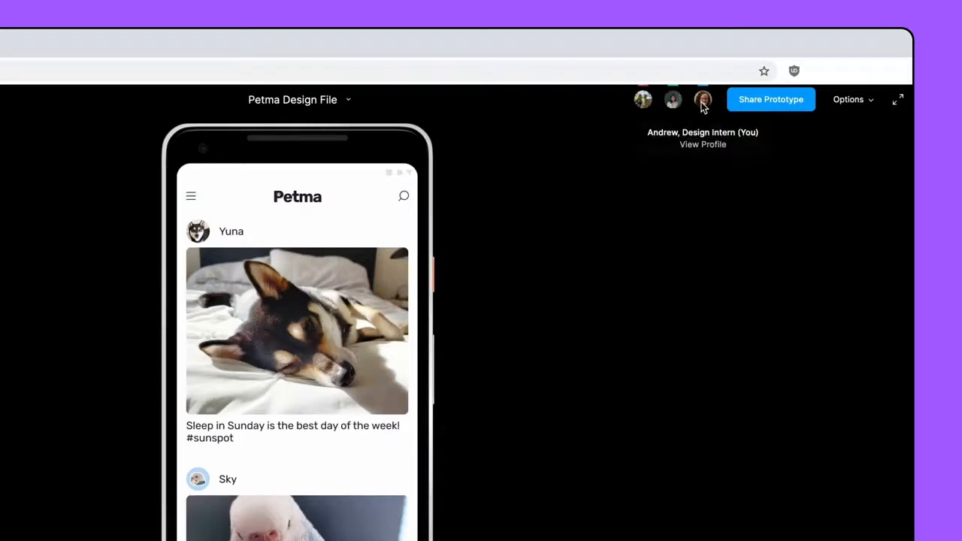
Follow the other collaborators' views in turn to watch how they move through the prototype.
left_click(673, 99)
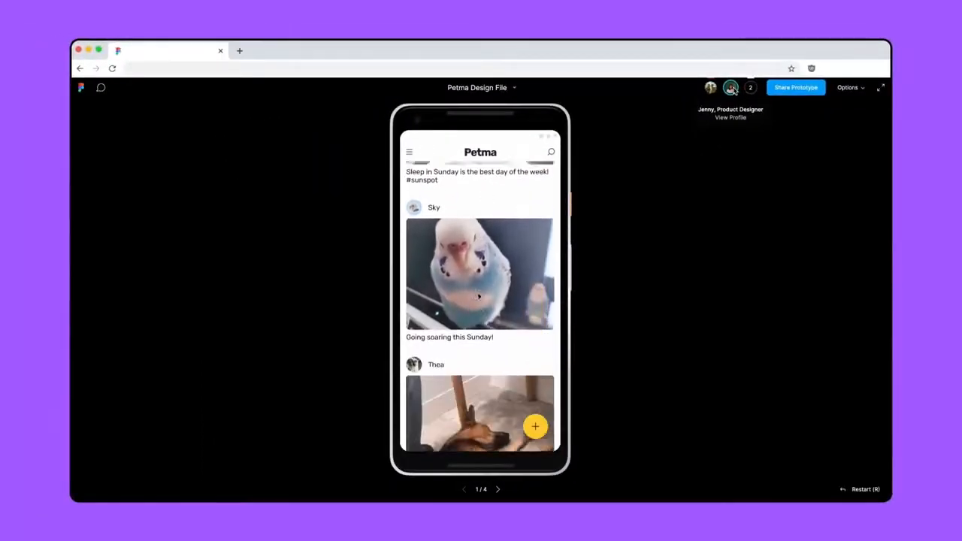
left_click(750, 88)
left_click(745, 115)
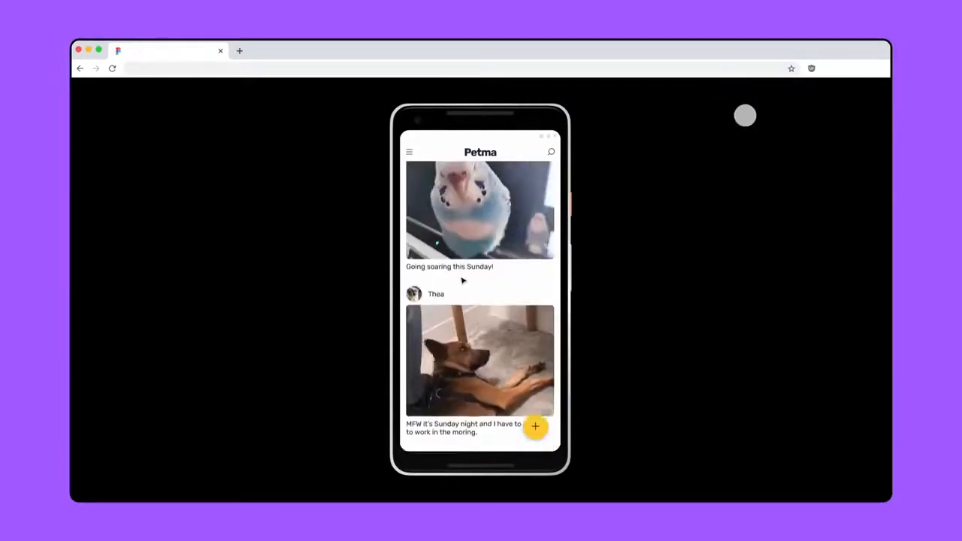
left_click(753, 89)
left_click(747, 133)
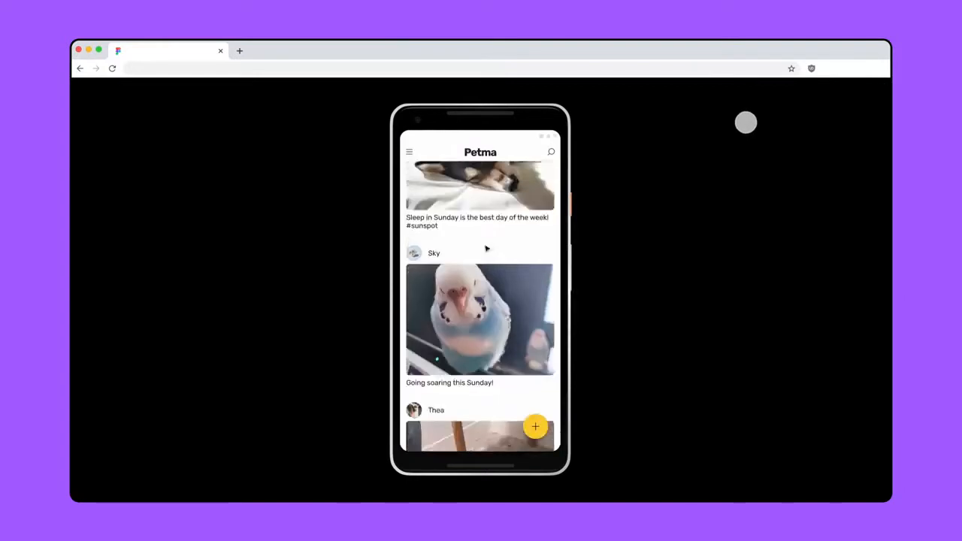
left_click(732, 91)
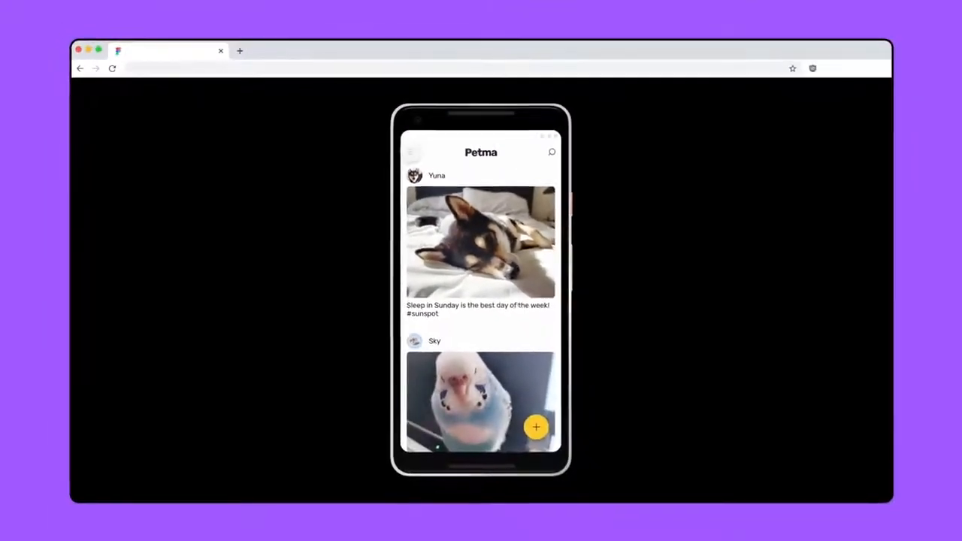
Reply "They're currently in progress!" to the Menu screen comment asking where the other pages link out to.
left_click(556, 195)
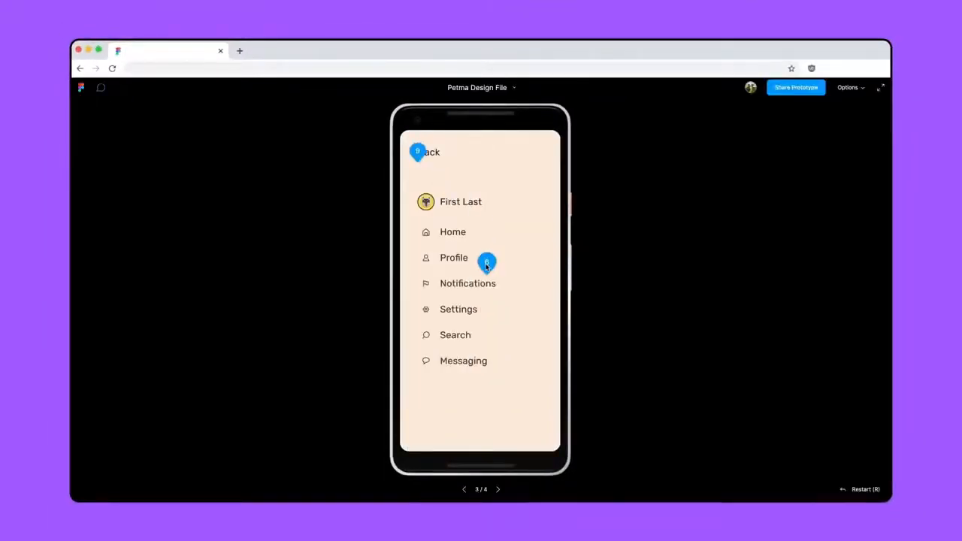
left_click(486, 262)
left_click(539, 303)
type("Th")
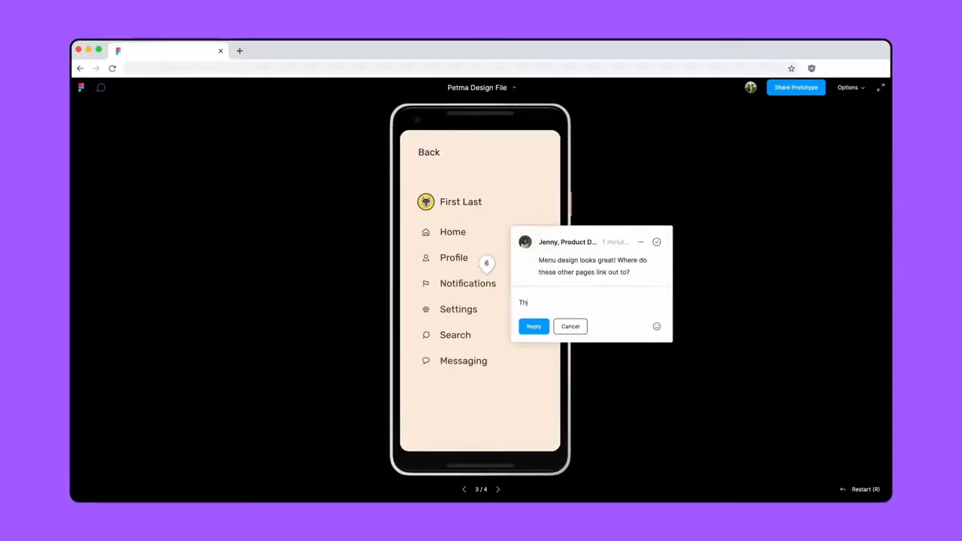
type("ey're currently in progress!")
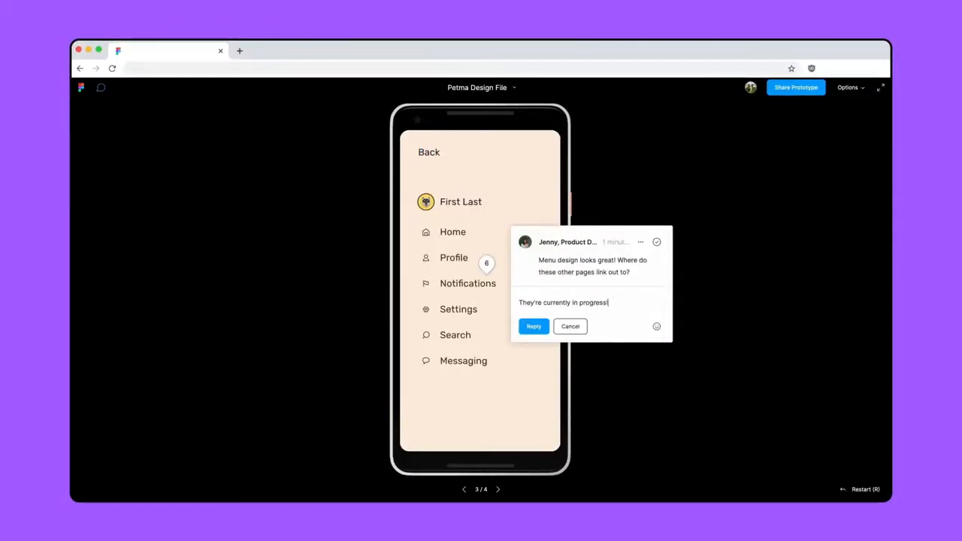
left_click(532, 326)
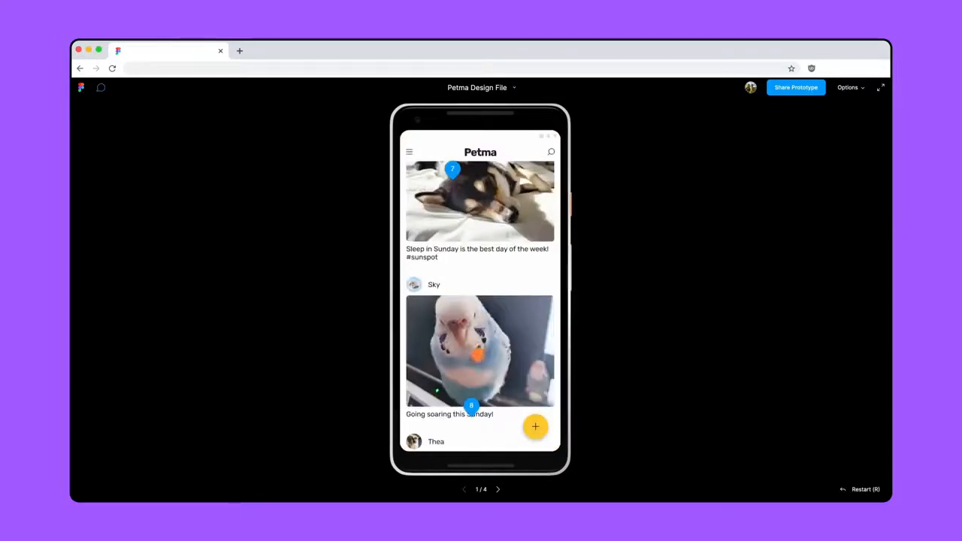
Reply "Good catch! That's a great idea" to the Home screen comment suggesting liking and commenting on posts.
left_click(470, 410)
left_click(517, 463)
type("Good catch! That's a gr")
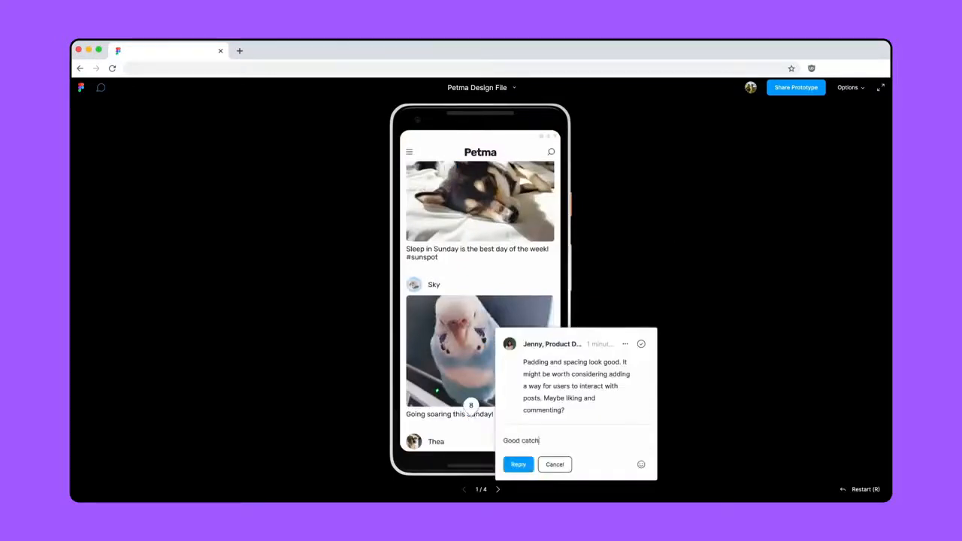
type("eat idea")
left_click(518, 464)
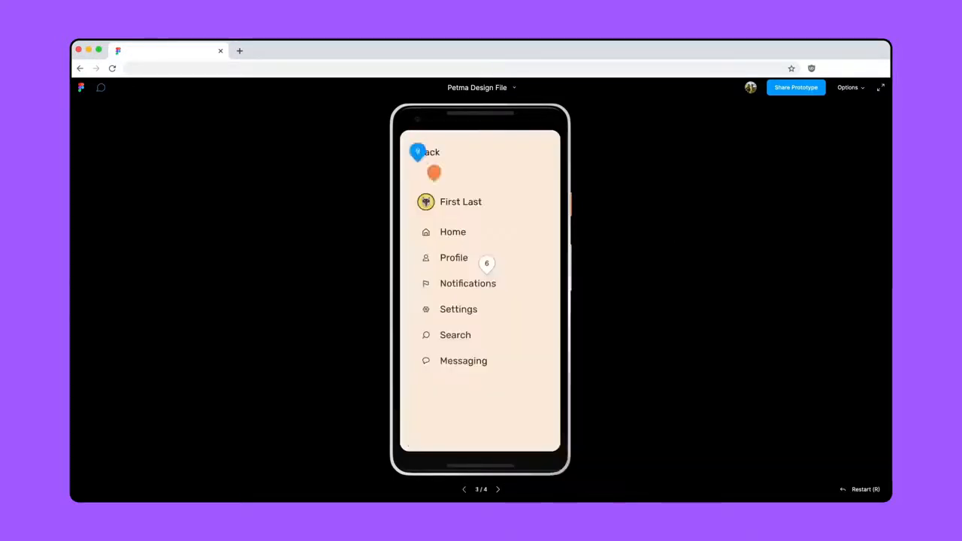
Reply to the Menu screen comment about the missing back icon with a message beginning "Good catch!".
left_click(418, 153)
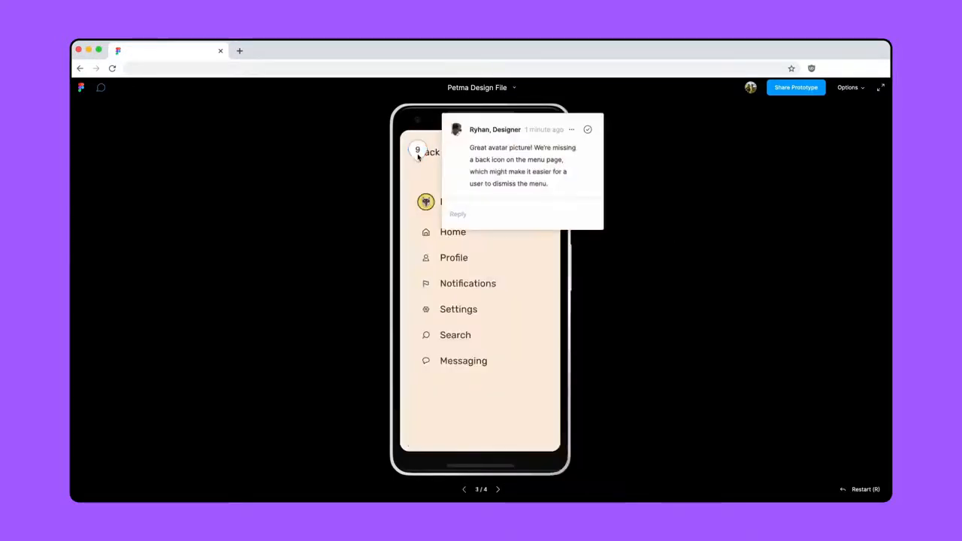
left_click(467, 217)
type("Good catch! We su")
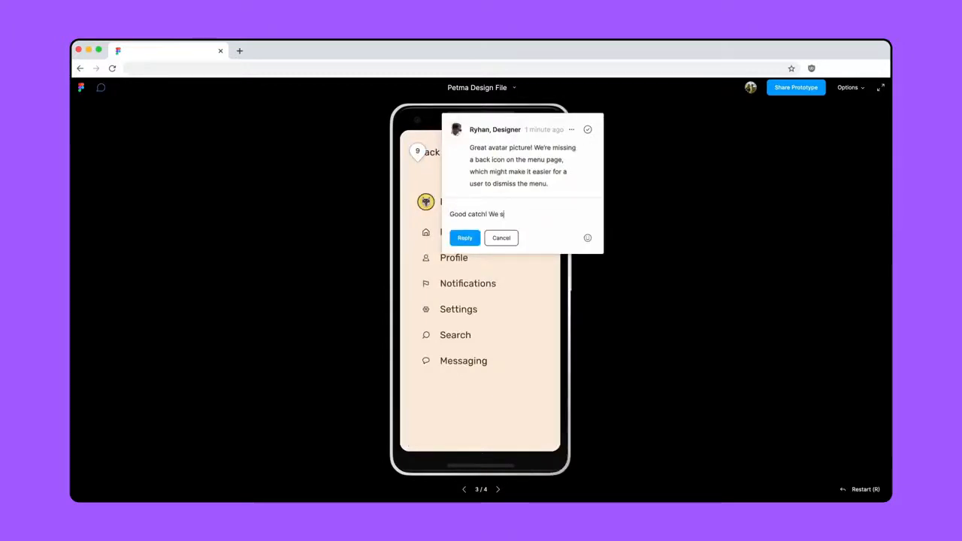
left_click(463, 239)
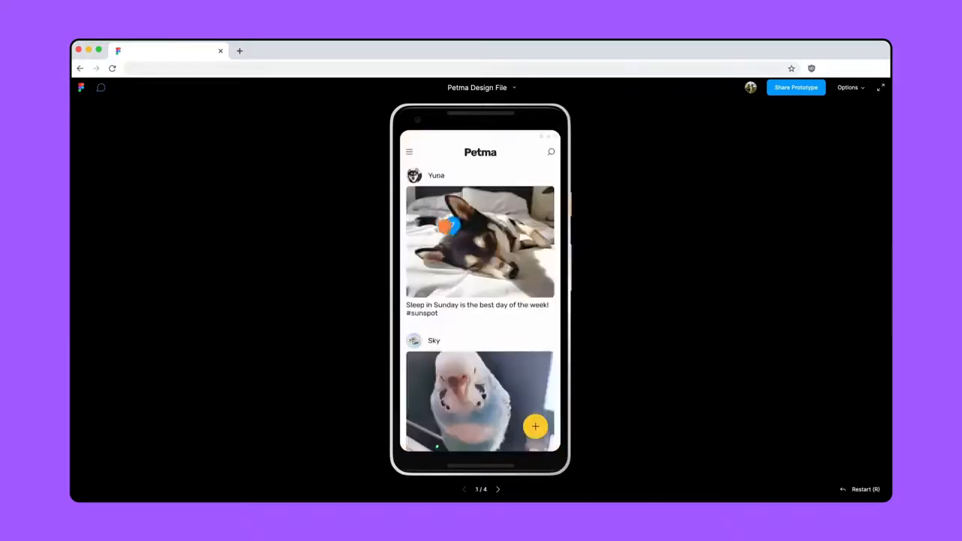
Reply "She's such a cute dog :)" to the comment on the dog photo in the Home screen.
left_click(453, 231)
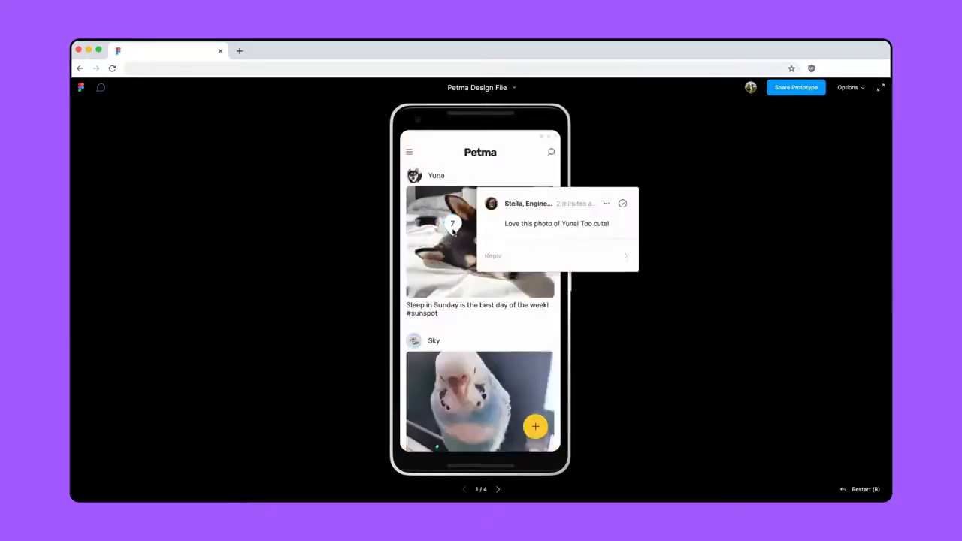
left_click(511, 256)
type("She's such a cute dog :)")
left_click(509, 278)
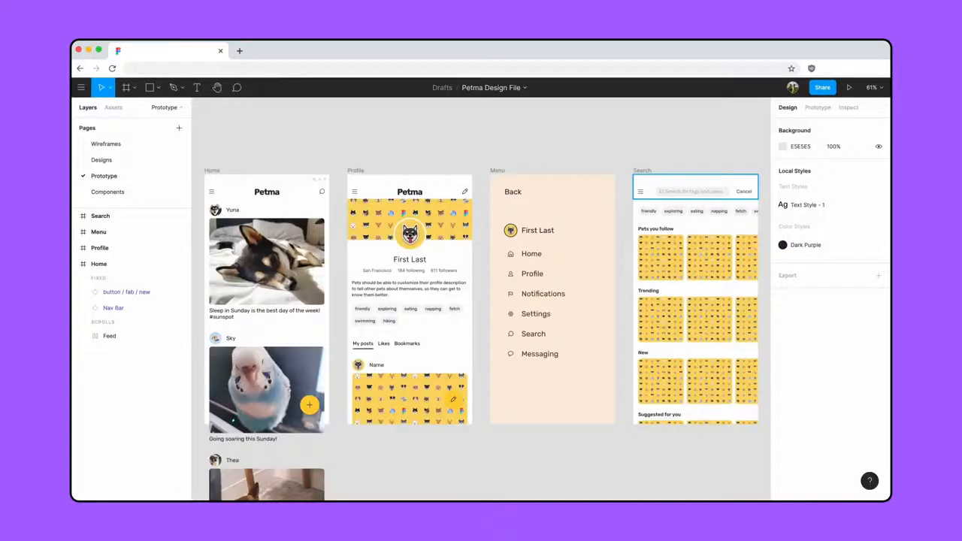
Show the comments in the design file and open the one about the Menu's missing back icon.
key("c")
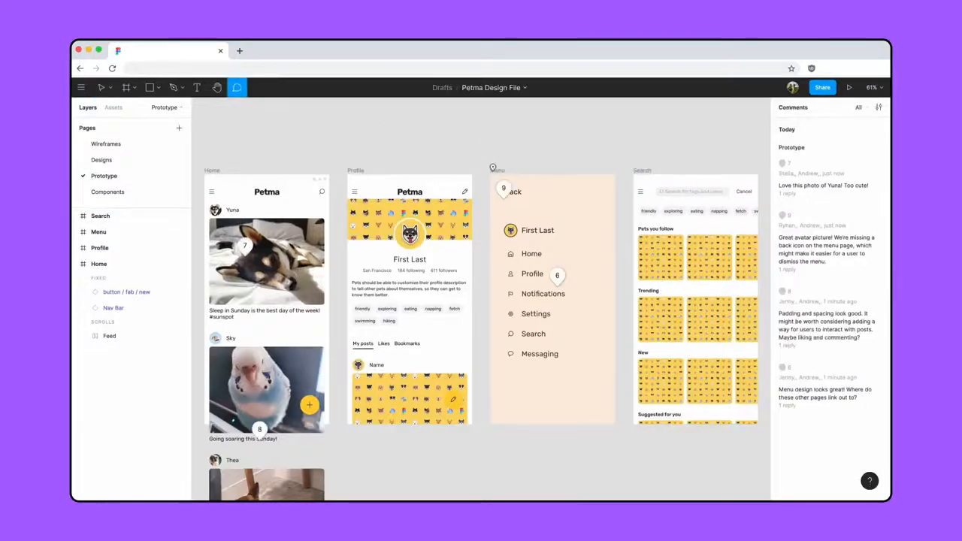
left_click(504, 189)
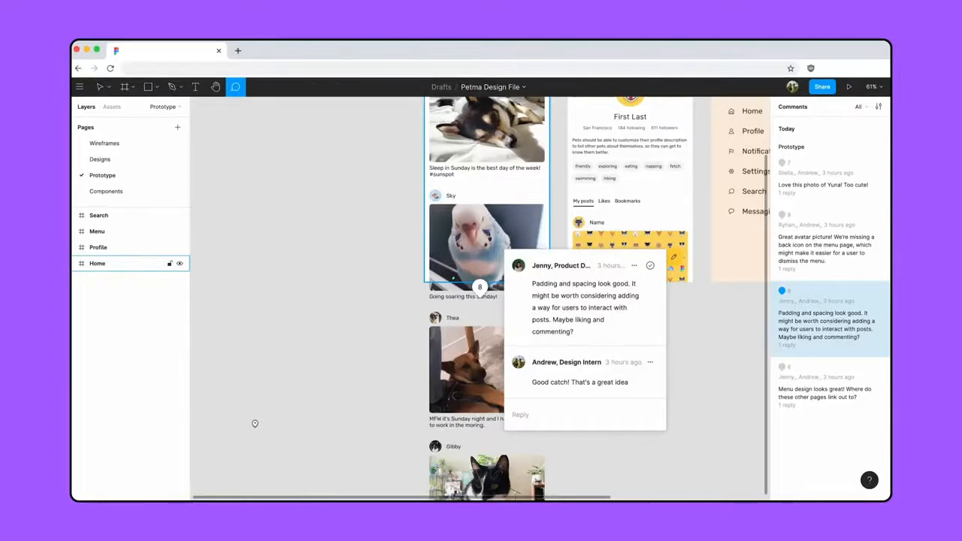
On the Components page, add the heart, comment and bookmark icon row to the Post component between its image and caption.
left_click(99, 86)
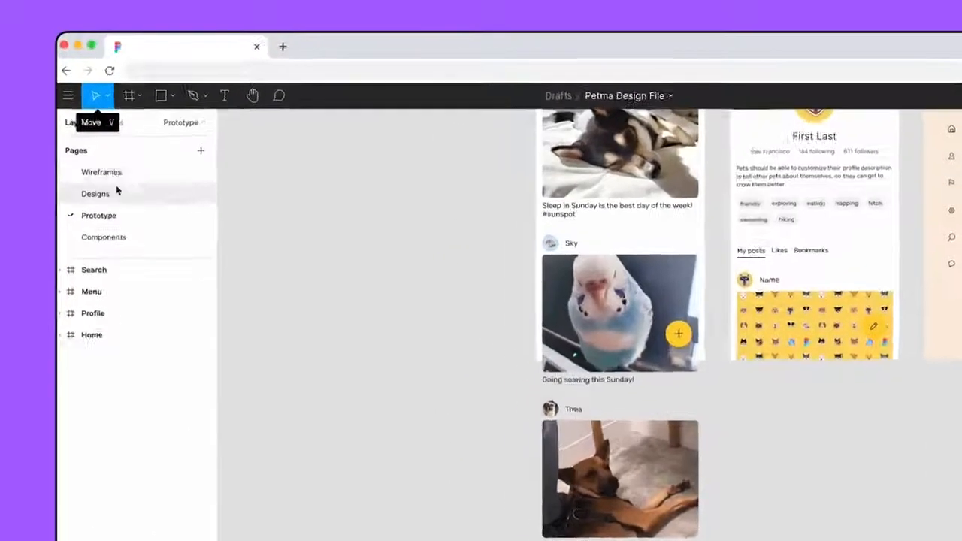
left_click(131, 237)
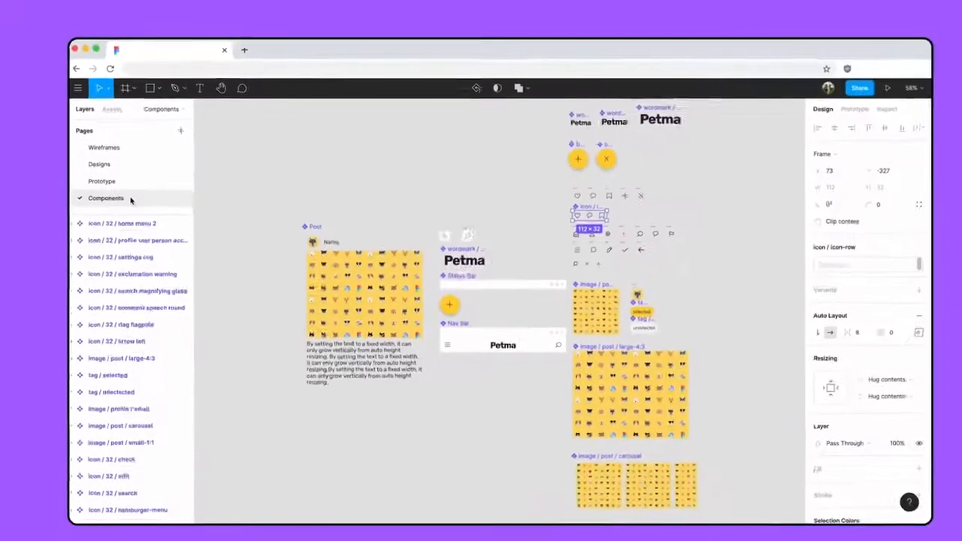
key("shift+2")
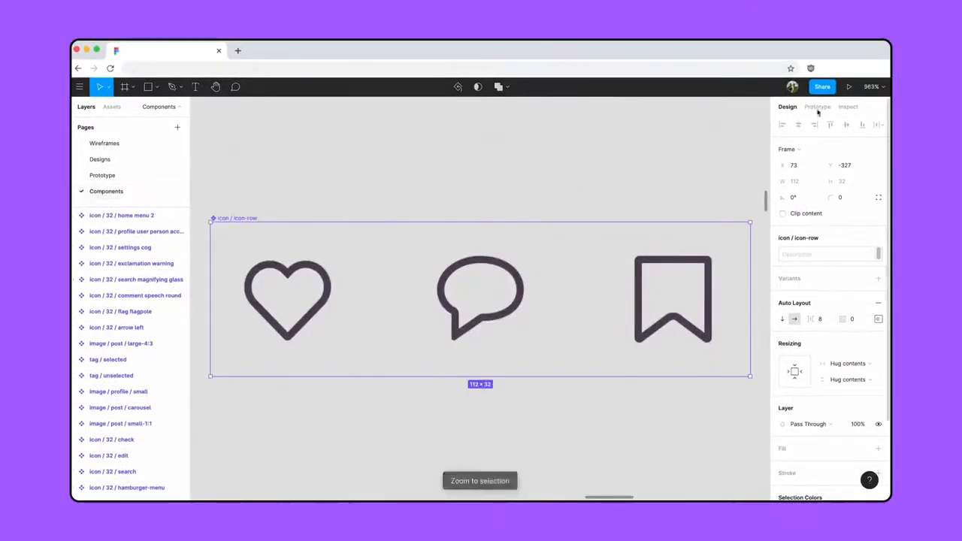
left_click(871, 87)
left_click(854, 161)
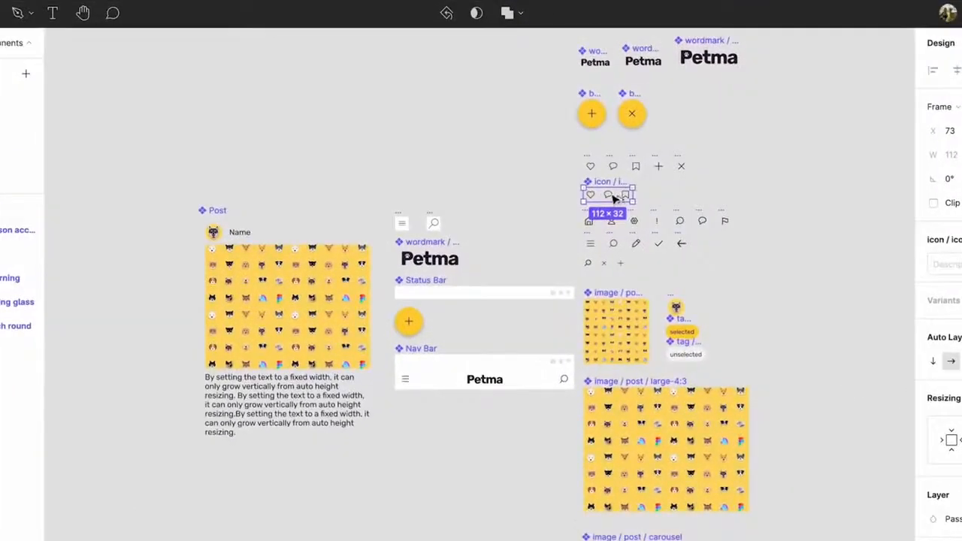
left_click_drag(615, 198, 237, 378)
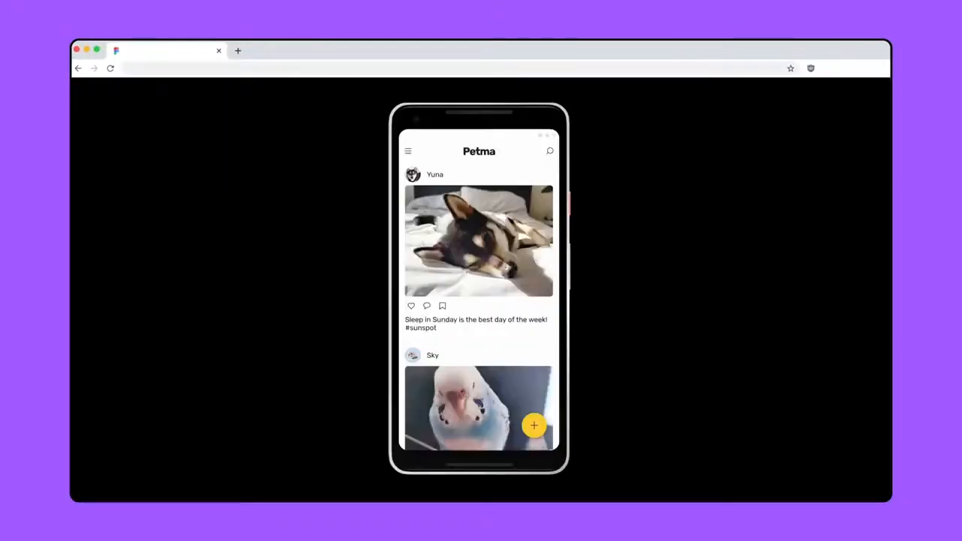
Check the icon row beneath each post by going through the Home feed in the prototype.
scroll(478, 305, "down", 3)
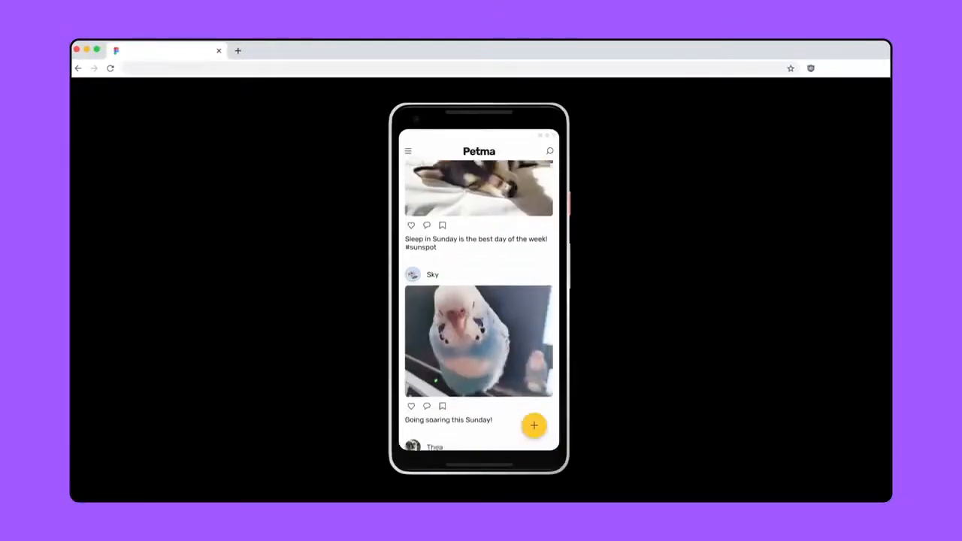
left_click_drag(547, 301, 544, 180)
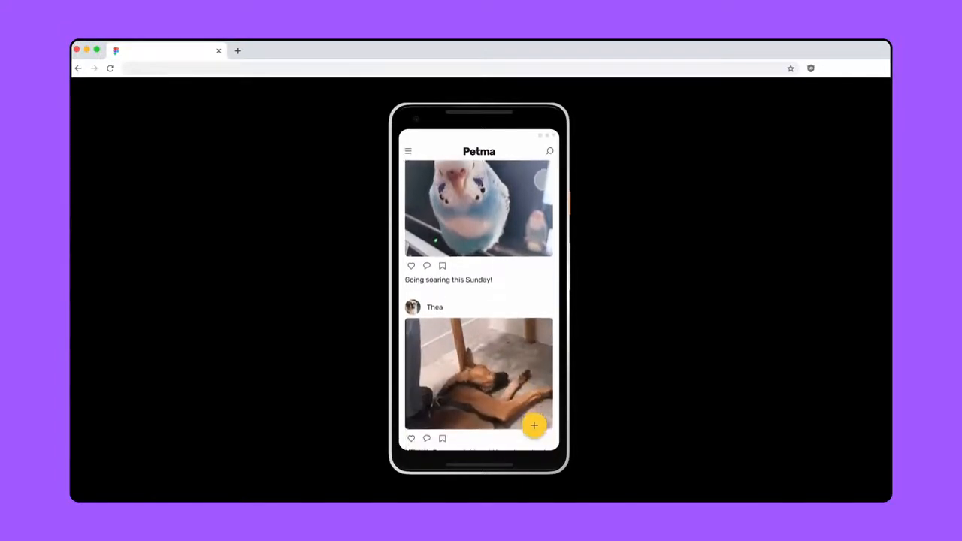
Examine the icon rows on the dog and cat posts farther down the prototype's Home feed.
left_click_drag(538, 303, 539, 201)
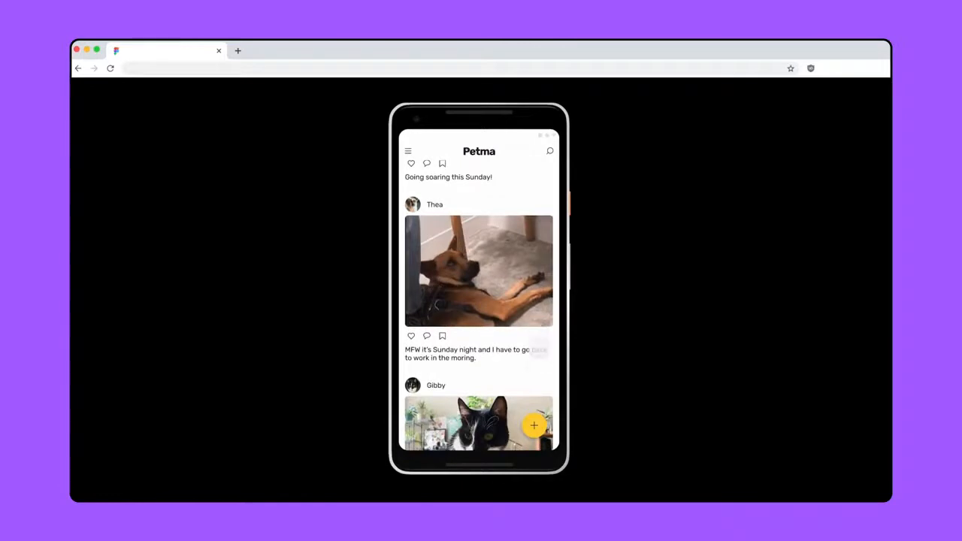
left_click_drag(537, 366, 539, 266)
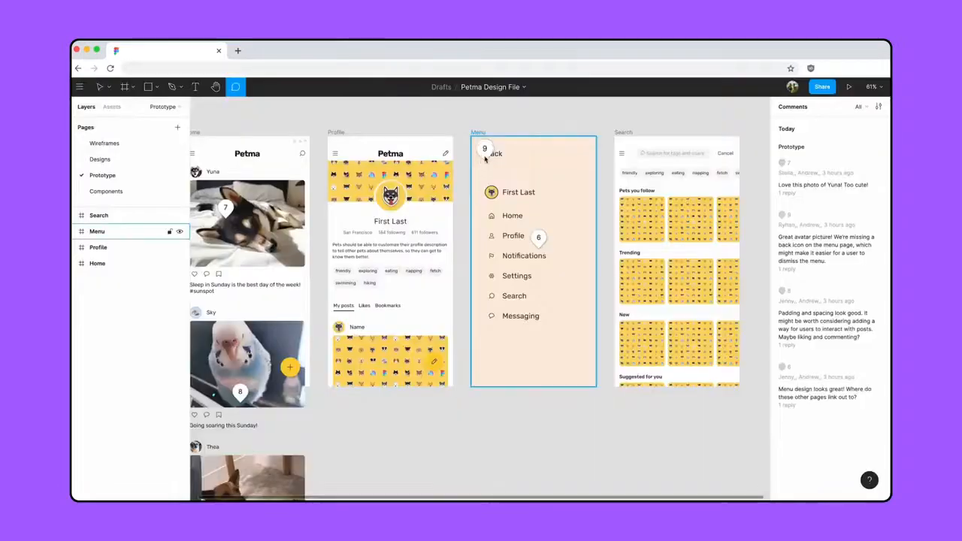
Read the Menu's back-icon comment and place the back arrow icon from the assets beside the Menu's Back label.
left_click(484, 154)
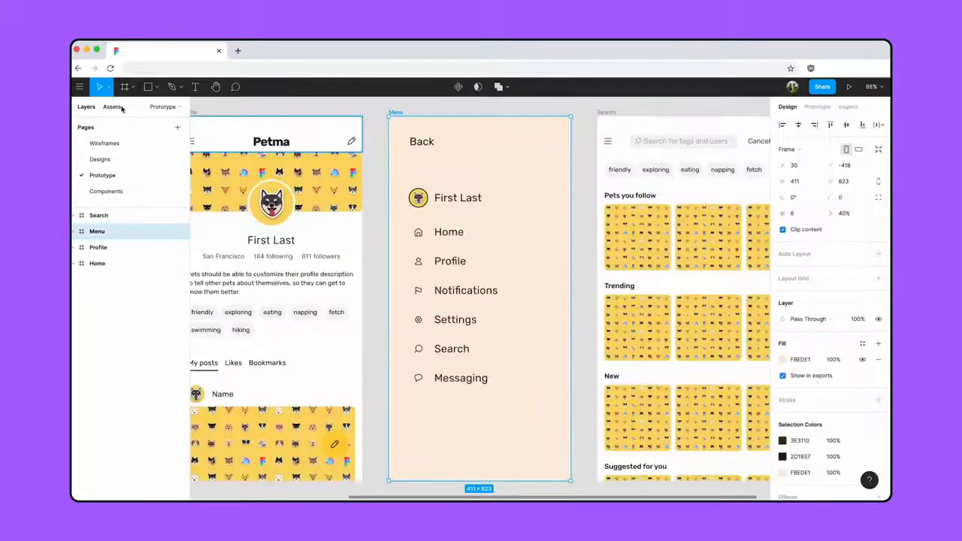
left_click(122, 109)
left_click_drag(117, 476, 428, 146)
left_click(424, 145, "shift")
left_click_drag(218, 187, 244, 187)
left_click(237, 219)
Combine the arrow icon and the Back label into one auto layout frame.
left_click(204, 181)
left_click(255, 187, "shift")
key("shift+a")
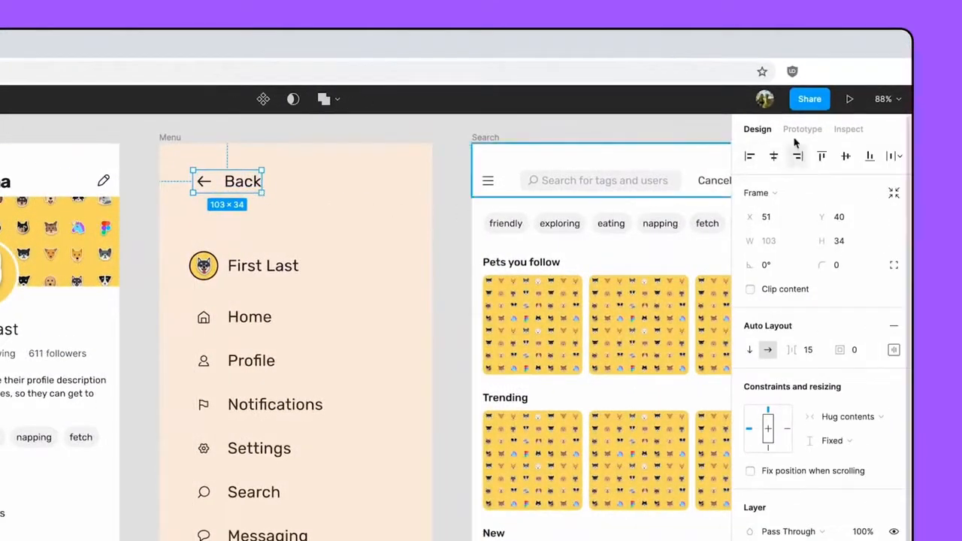
Give the Menu's arrow and Back label frame an On Tap prototype interaction with the Back action.
left_click(803, 131)
left_click(894, 163)
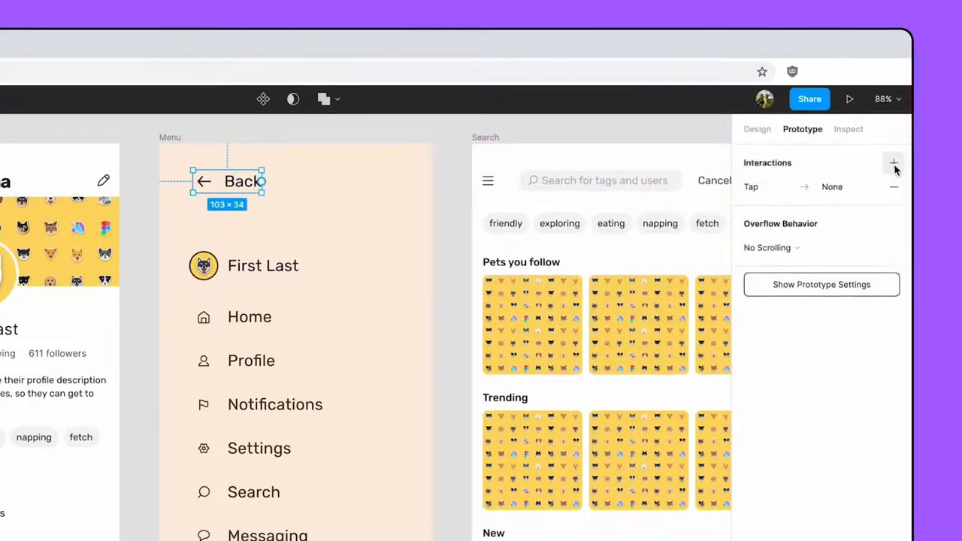
left_click(852, 187)
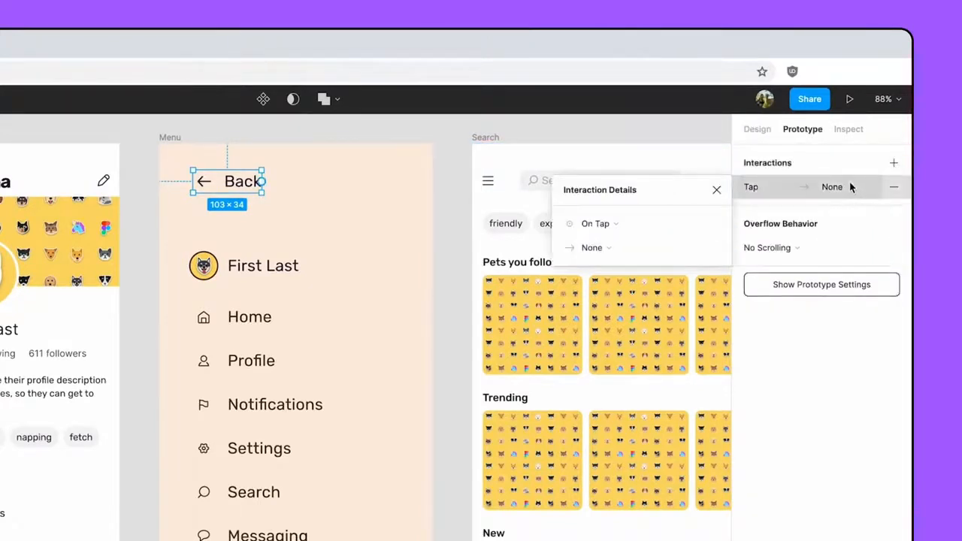
left_click(605, 248)
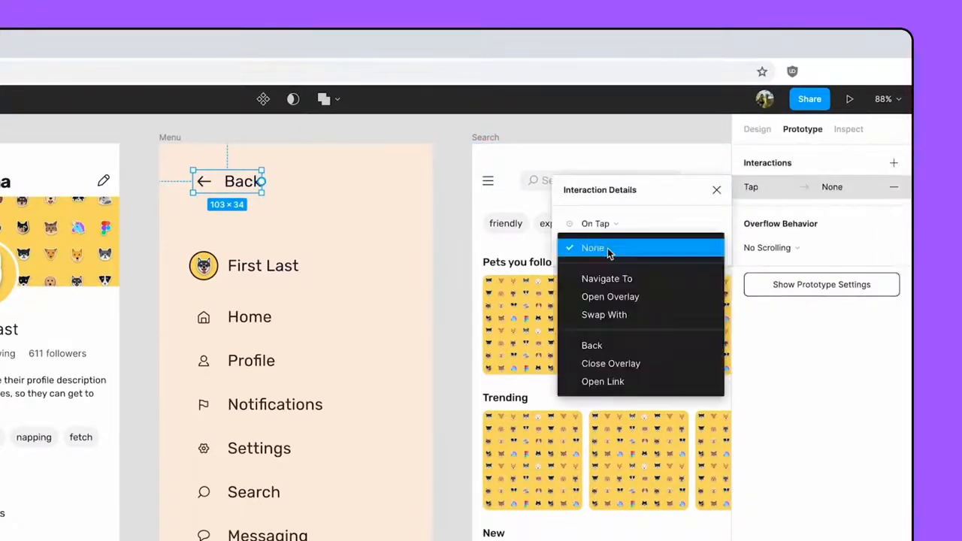
left_click(619, 345)
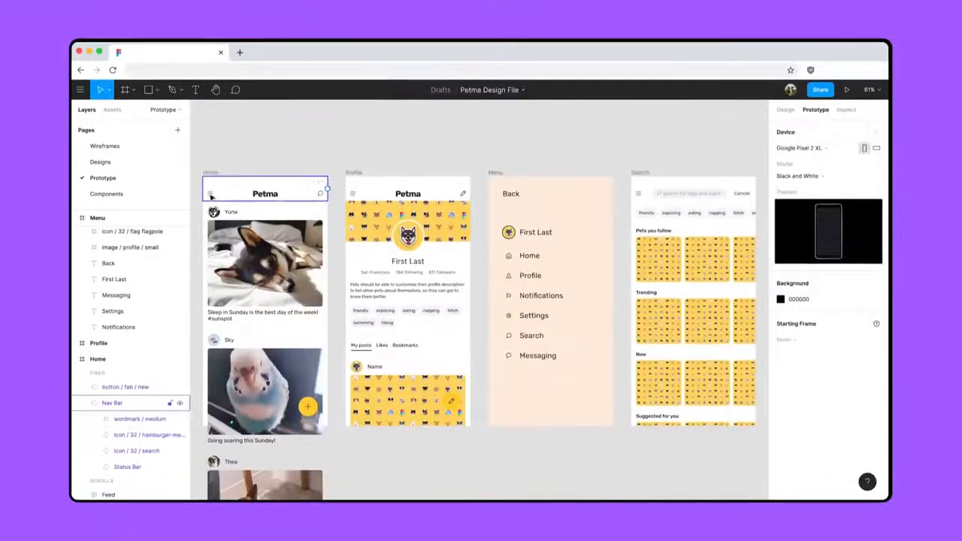
Connect the hamburger icon in the Home screen's Nav Bar to the Menu frame as a prototype interaction.
left_click(215, 194)
key("alt+9")
left_click_drag(217, 194, 510, 300)
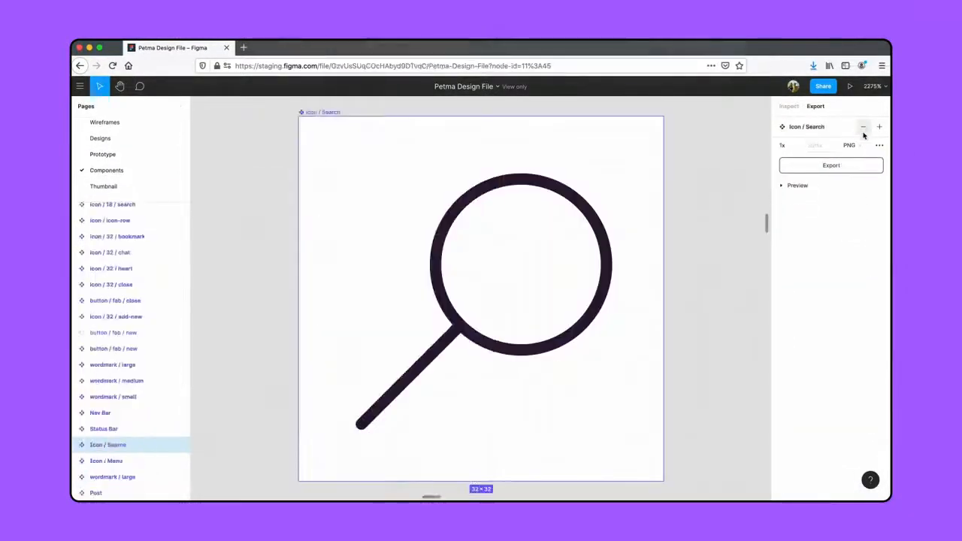
Set the export format of the Icon / Search component to SVG.
left_click(870, 146)
left_click(870, 170)
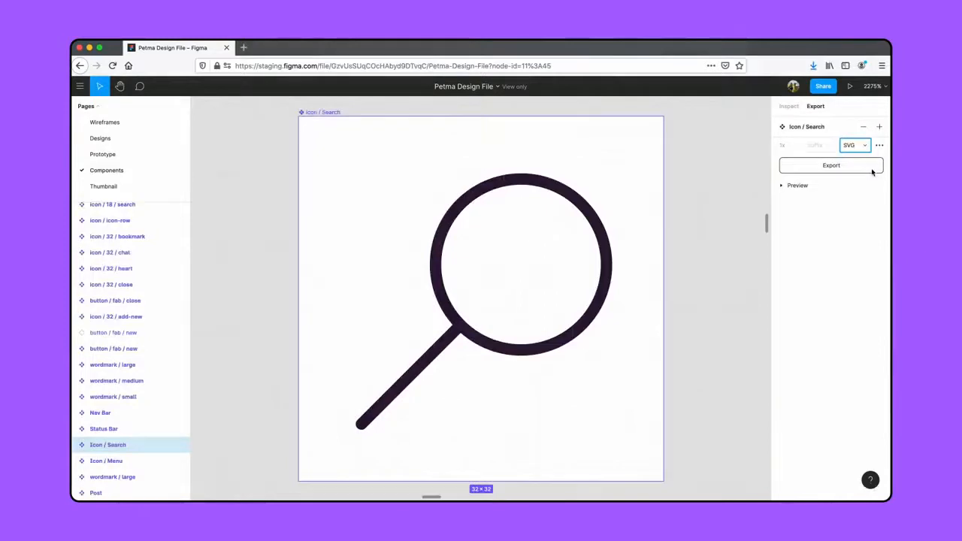